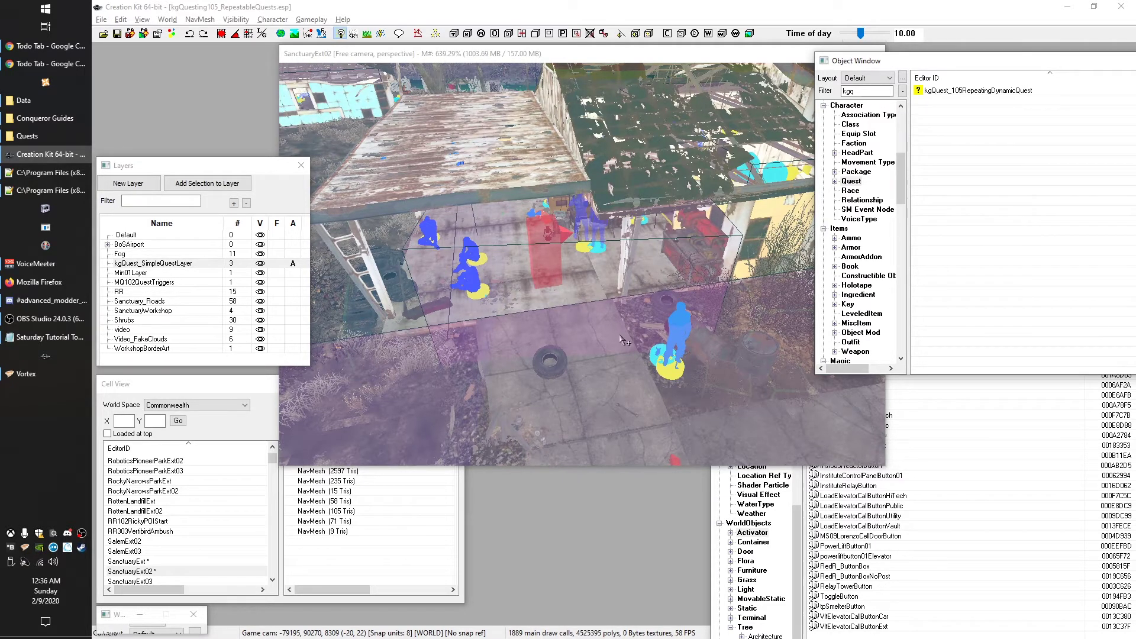
Open the quest kgQuest_105RepeatingDynamicQuest and turn off its Run Once option
scroll(547, 326, up, 1)
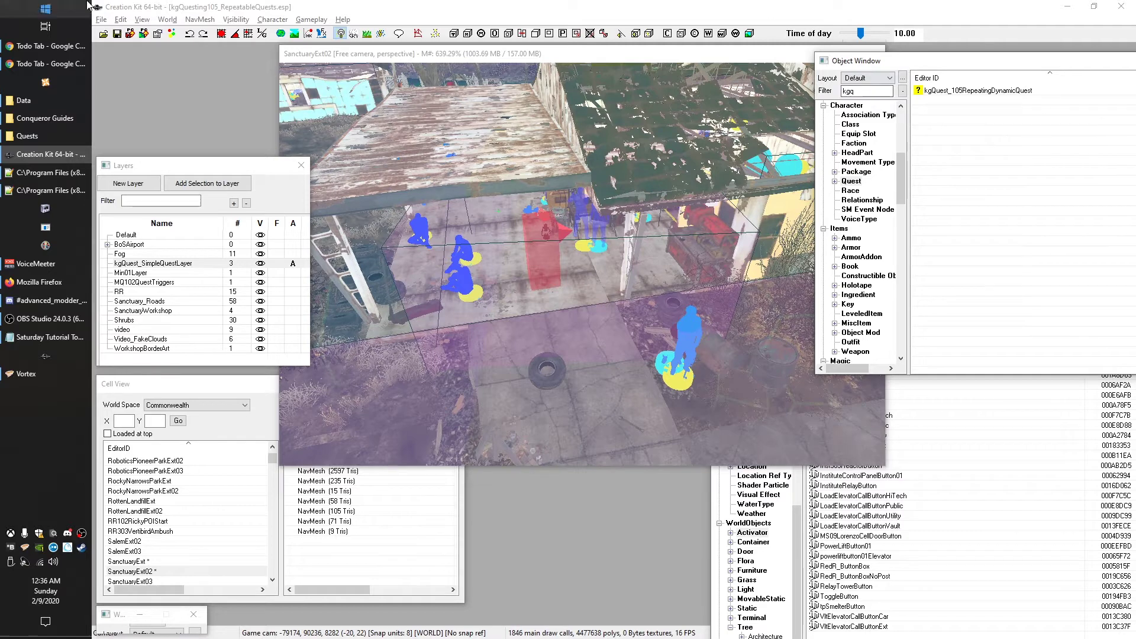
double_click(970, 91)
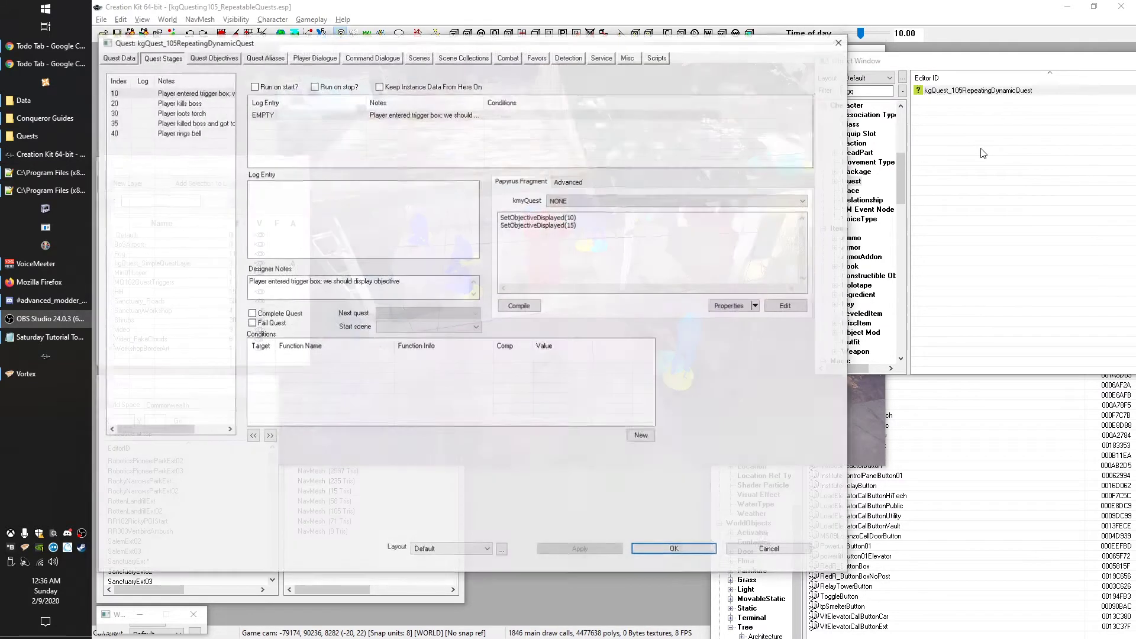
drag(246, 44, 390, 59)
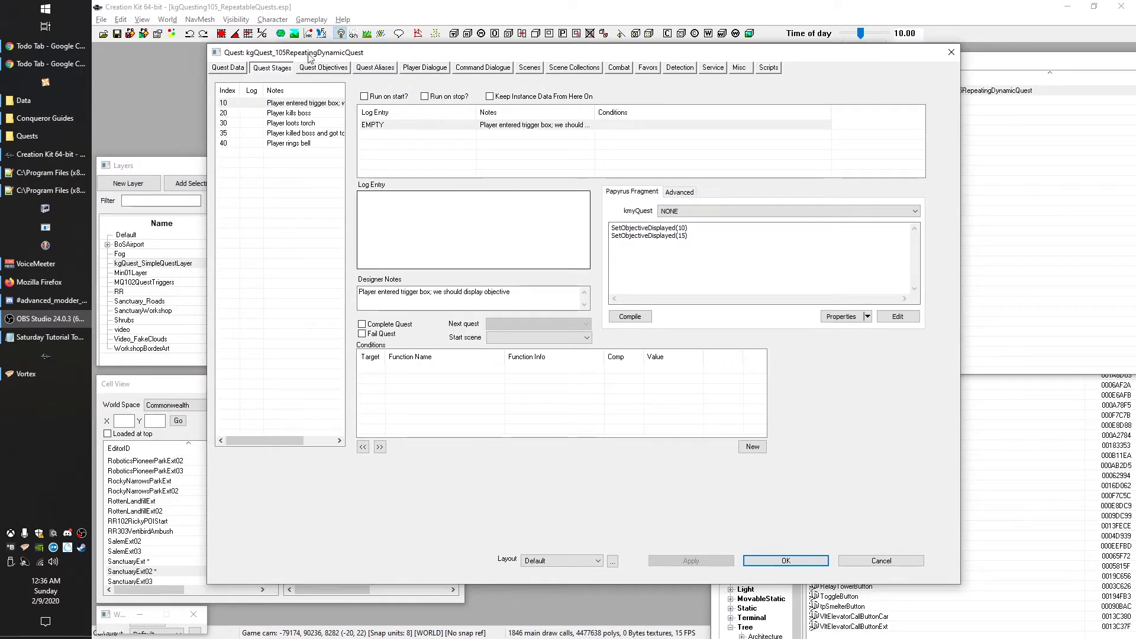
click(242, 67)
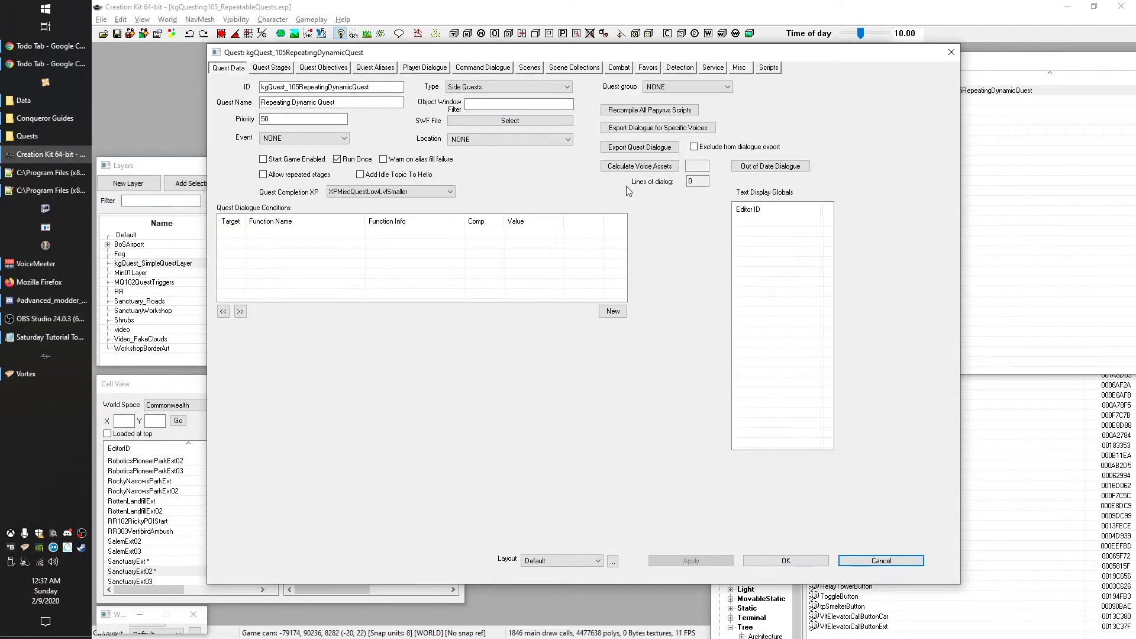
click(359, 159)
Add Stop() after CompleteAllObjectives() in the Papyrus fragment of quest stage 40 and compile it
click(285, 66)
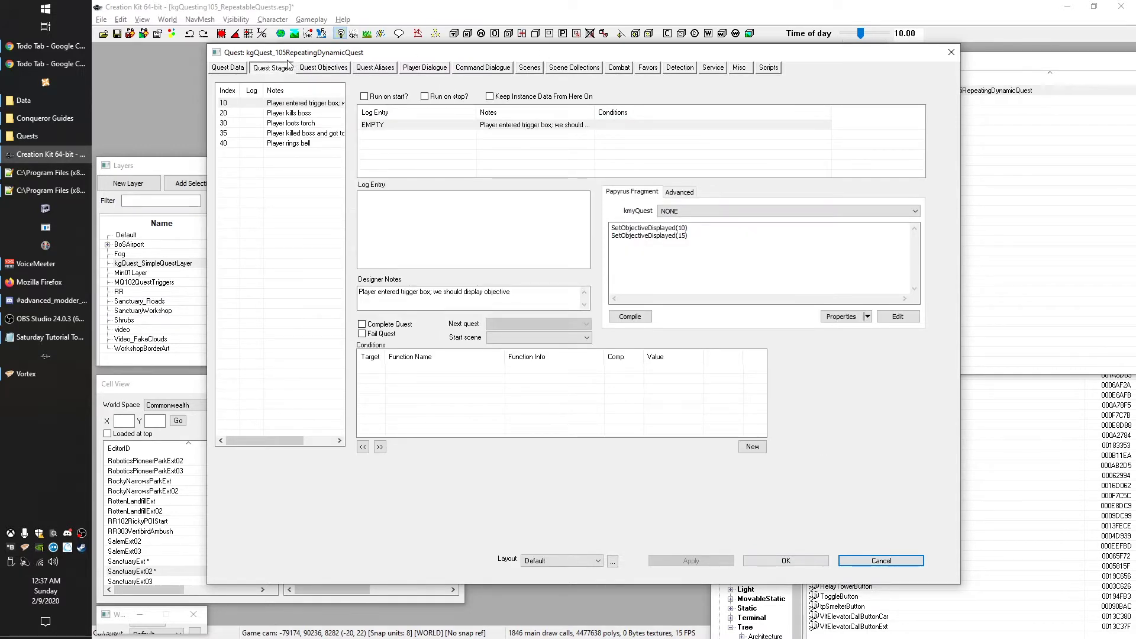
click(233, 69)
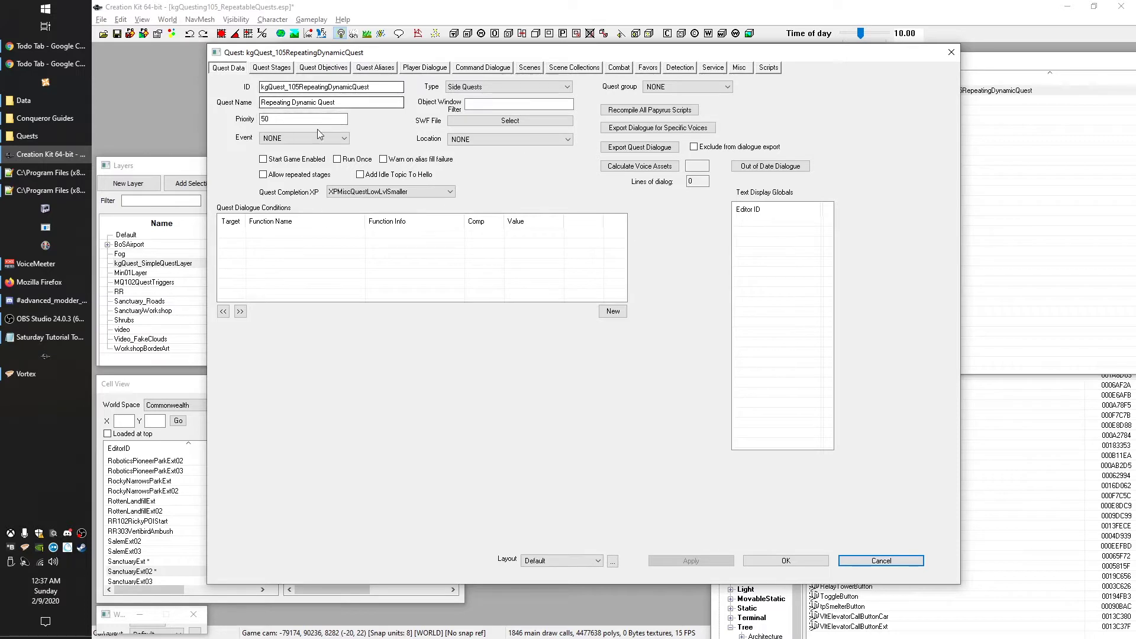
click(348, 107)
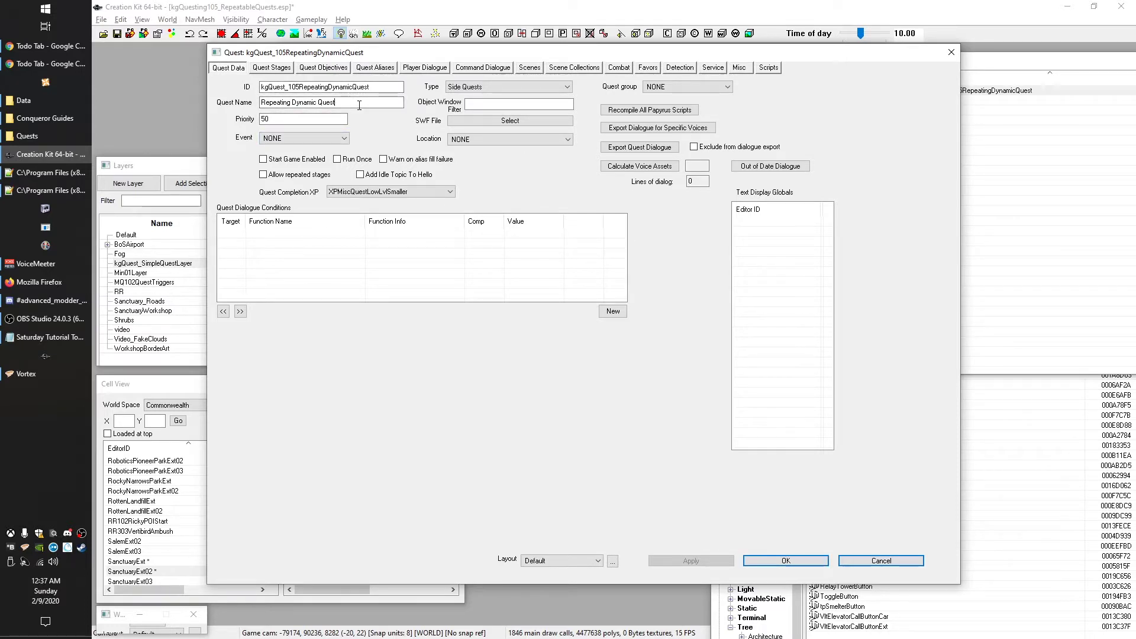
click(272, 67)
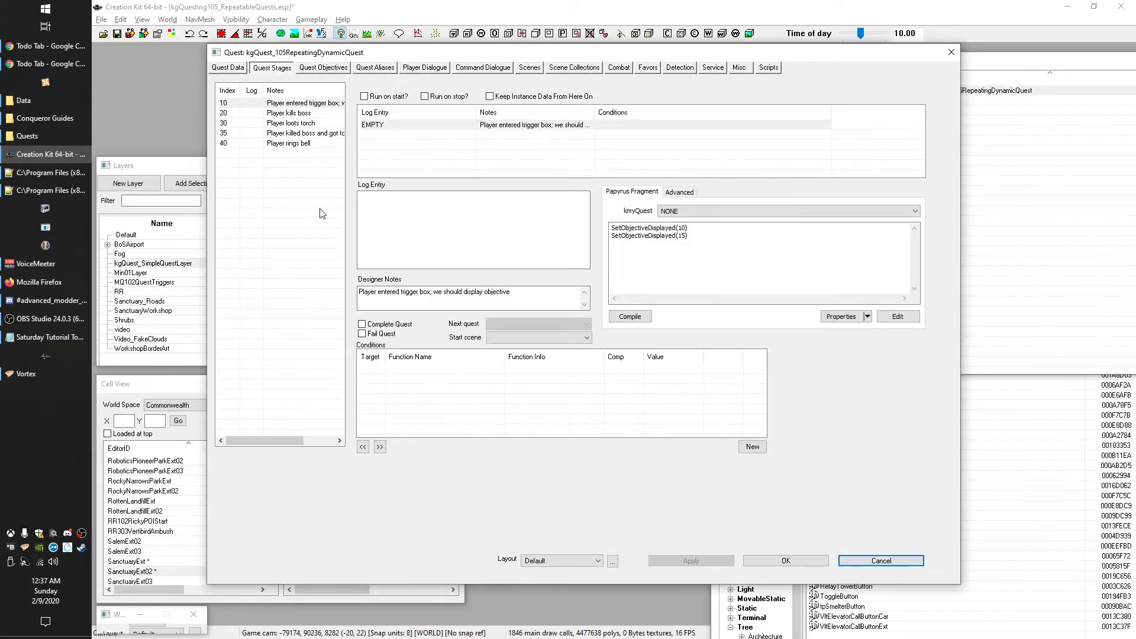
click(289, 144)
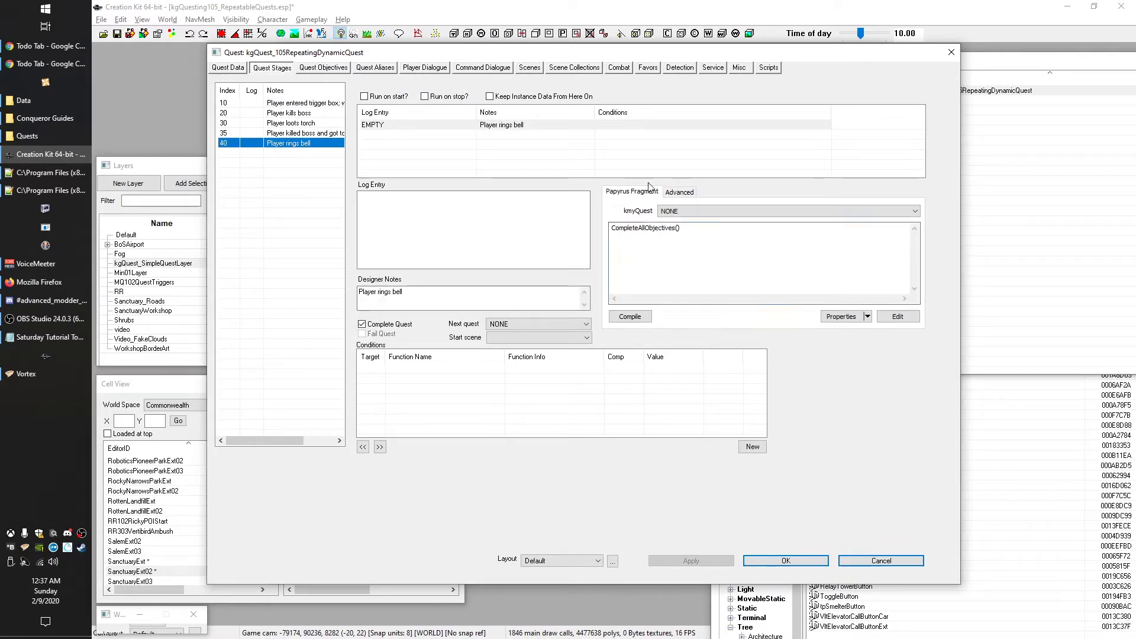
click(749, 234)
text(Stop()
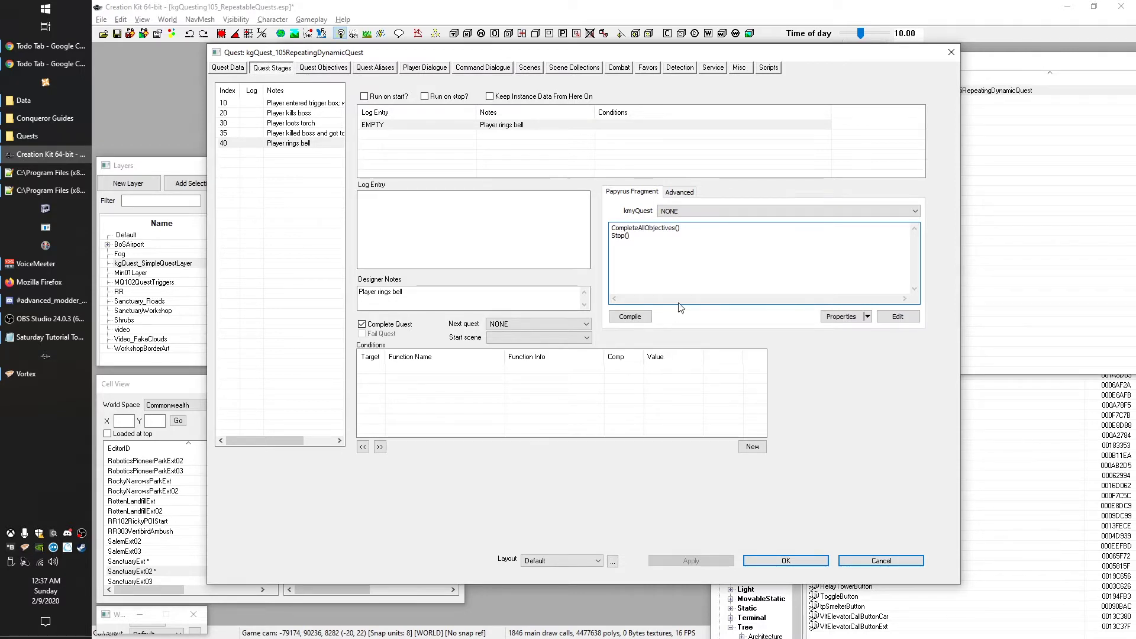
click(638, 317)
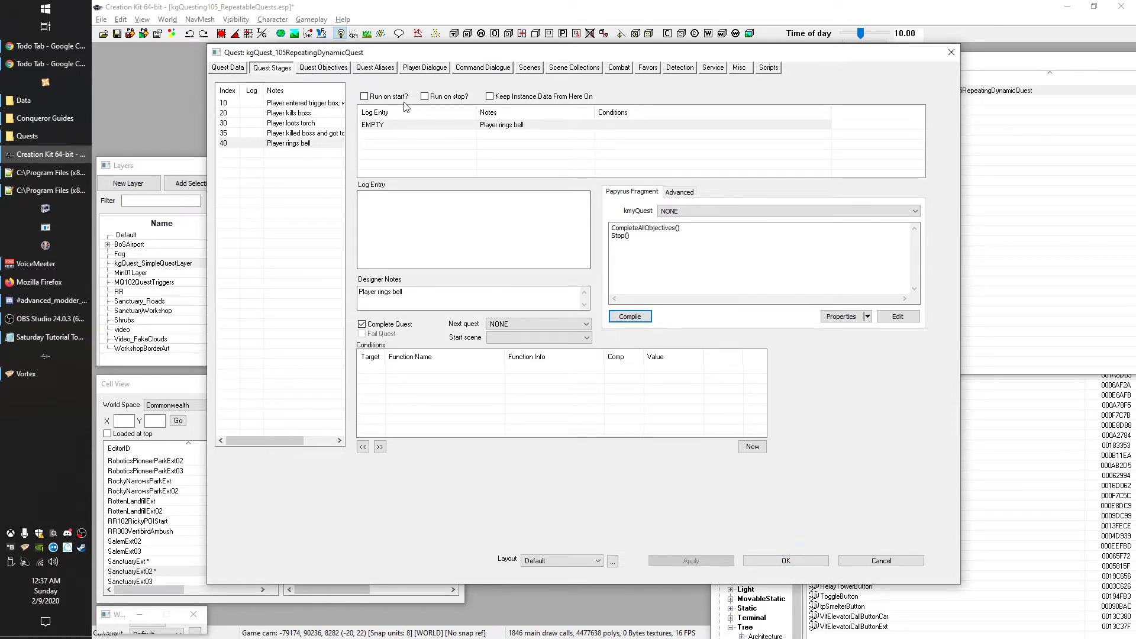
Create a new leveled item with the ID kgQuesting_RandomQuestItem
click(374, 68)
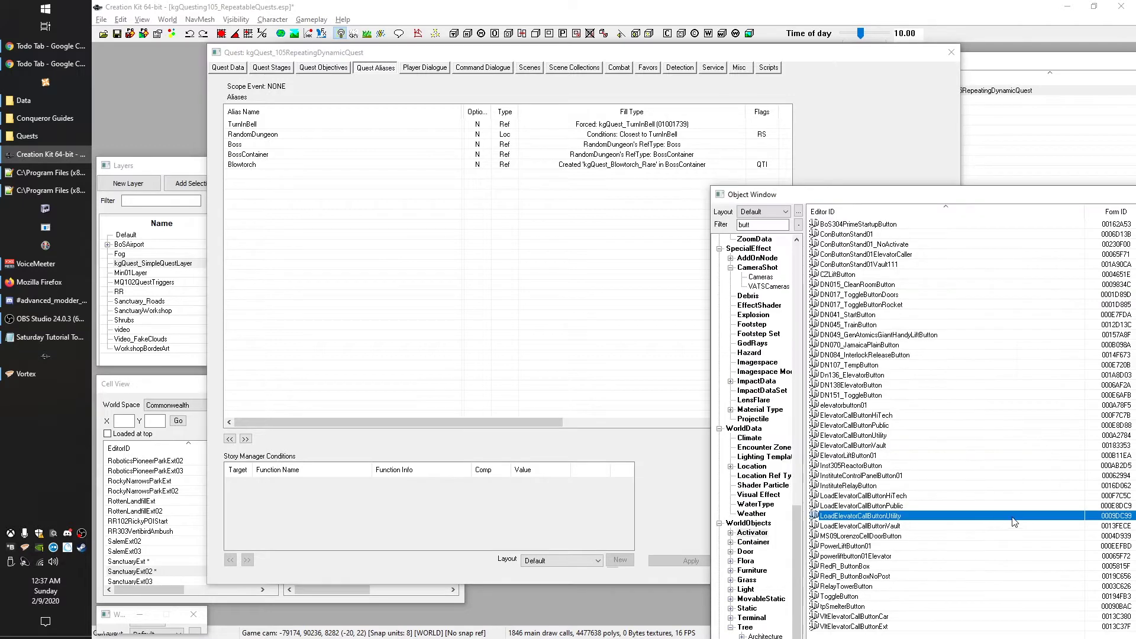
click(1006, 515)
click(1015, 167)
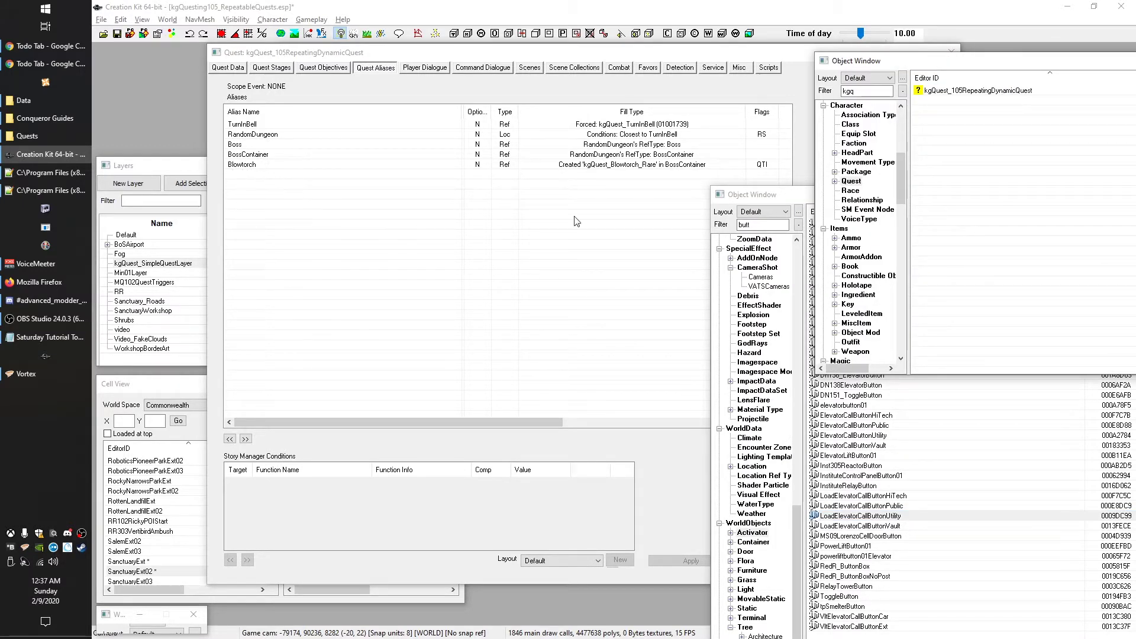
scroll(893, 255, down, 3)
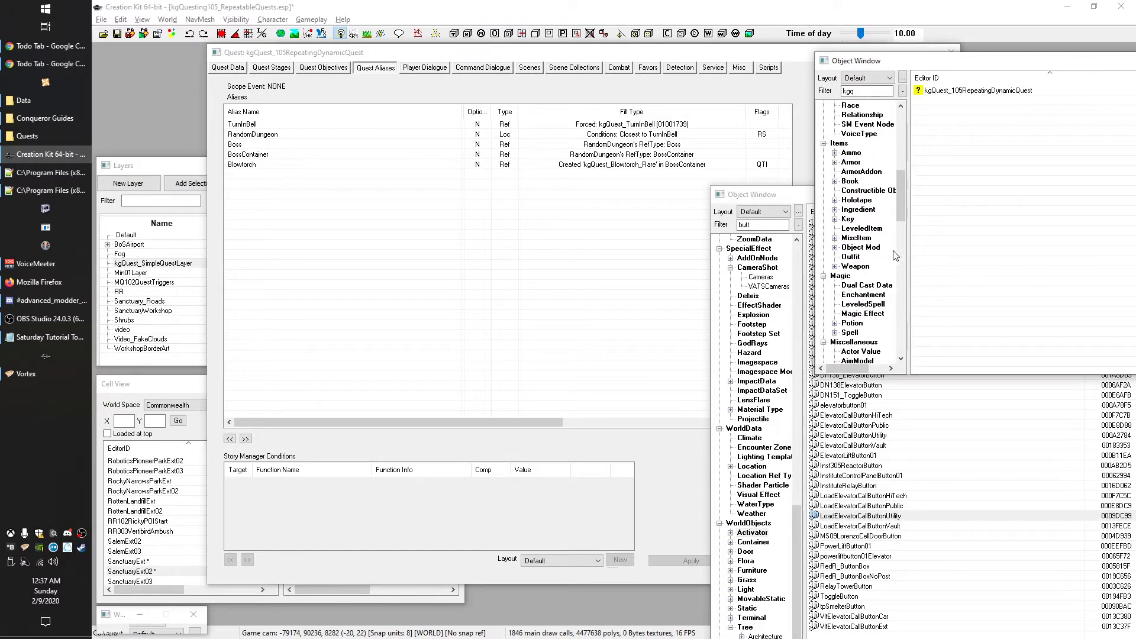
click(859, 230)
right_click(965, 142)
click(651, 221)
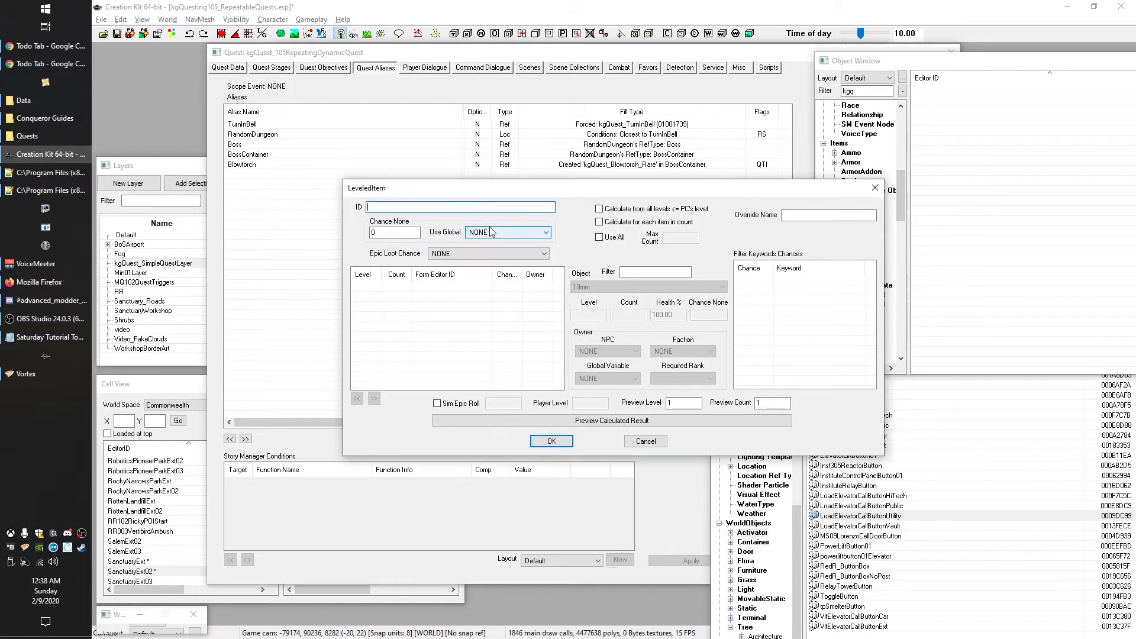
drag(492, 185, 500, 245)
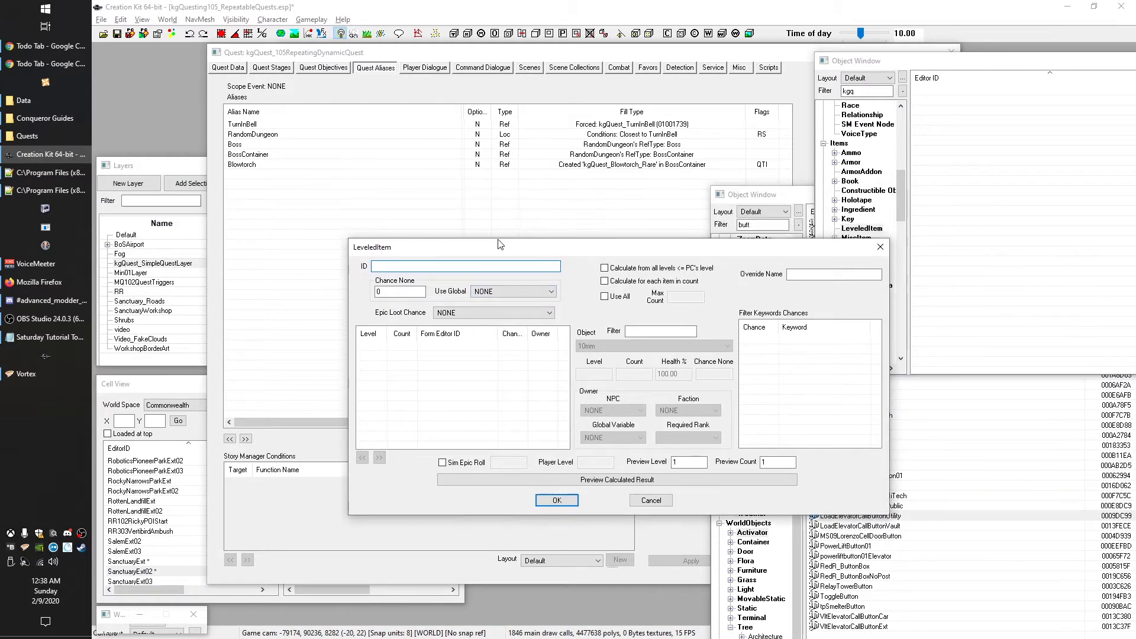
text(kgQuesting_RandomQuestItem)
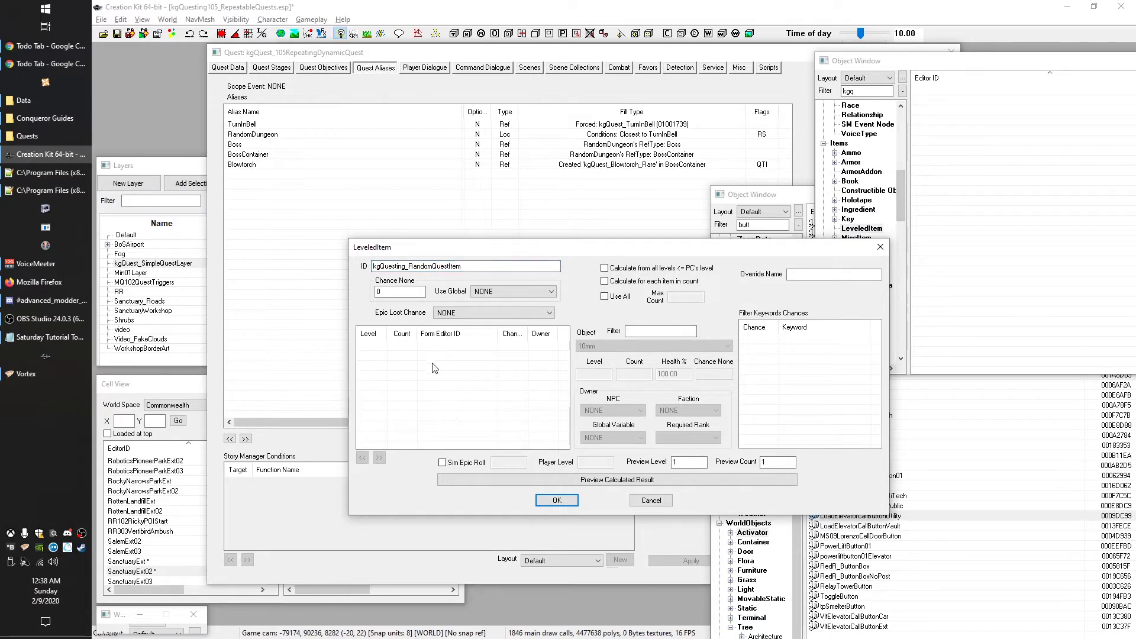
Filter the miscellaneous items by "scrap" and add all the matching scrap items to the new leveled item's list
click(954, 176)
scroll(828, 271, down, 1)
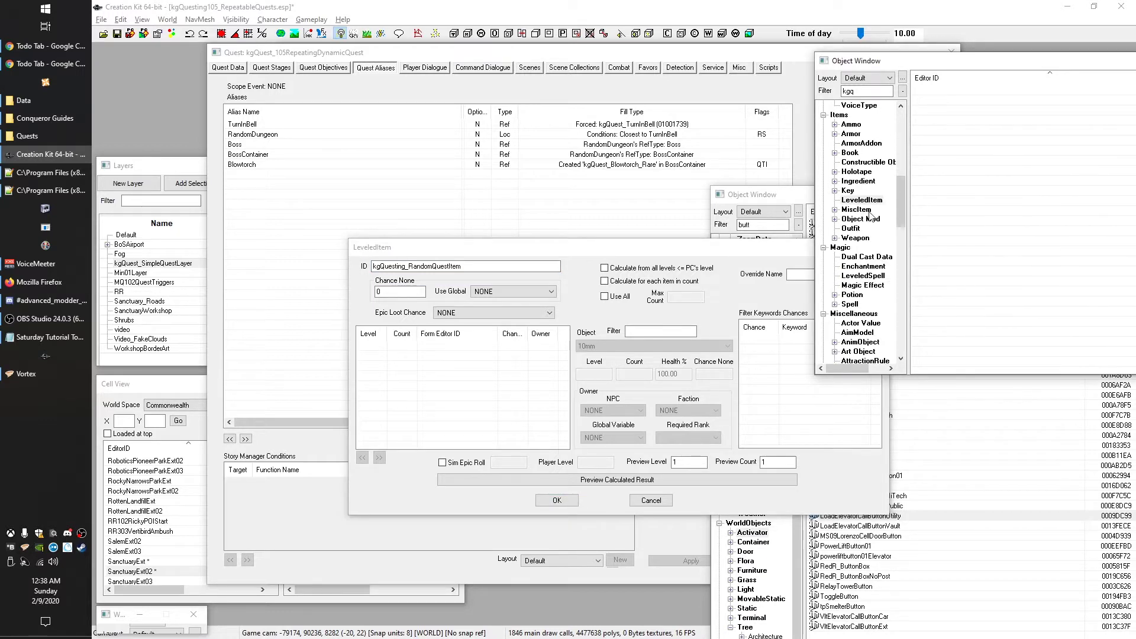
click(861, 200)
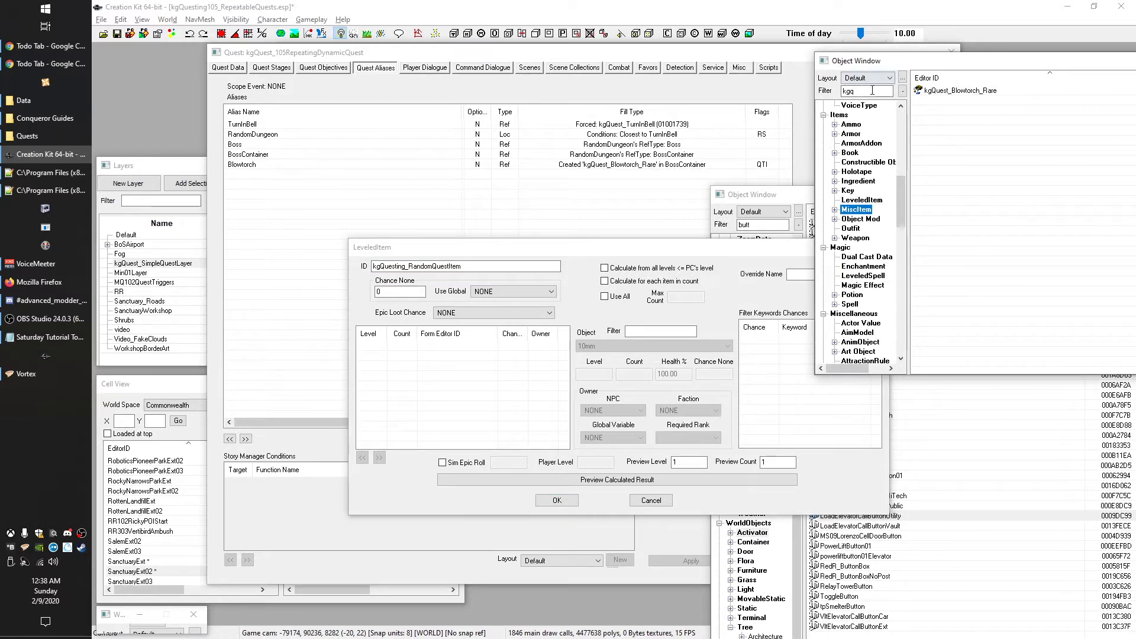
double_click(872, 90)
text(scrap)
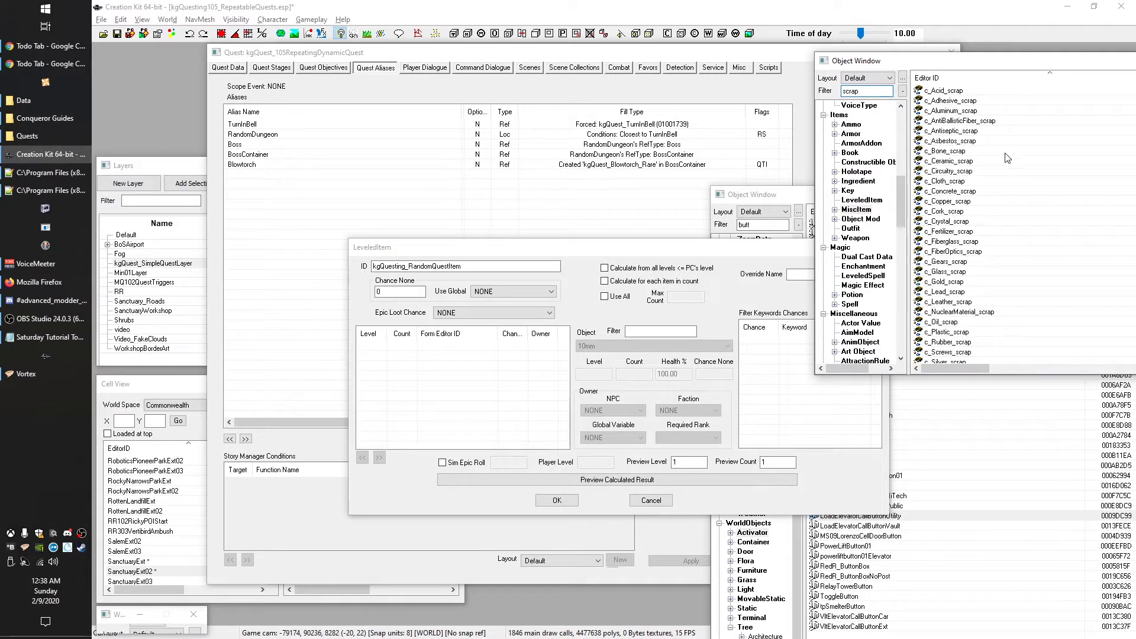
scroll(973, 107, down, 2)
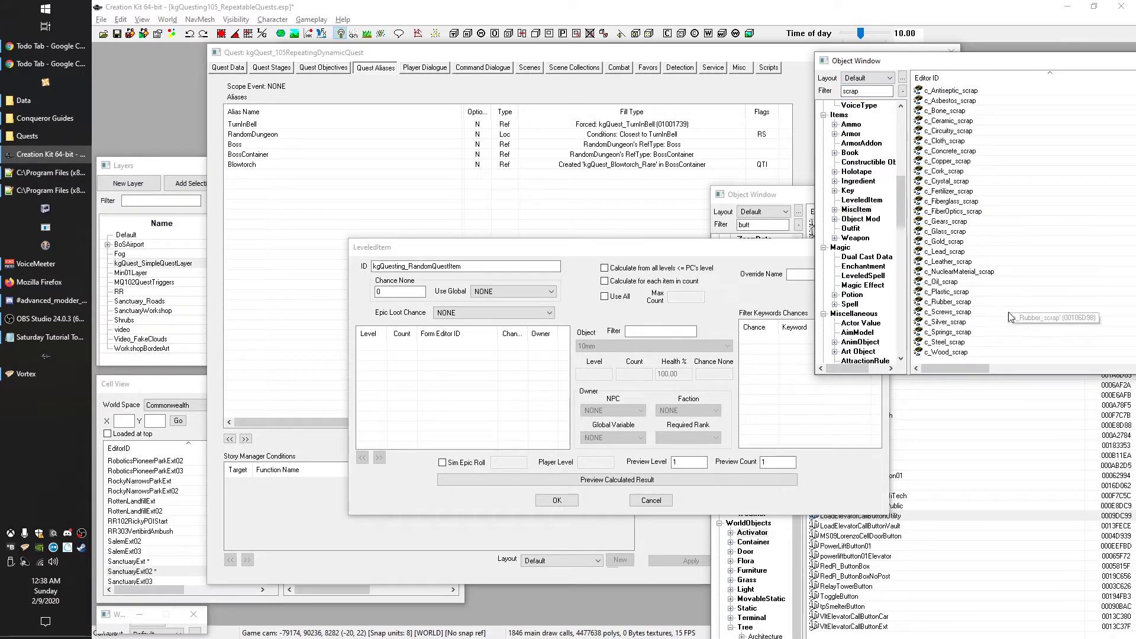
shift+click(970, 354)
scroll(1016, 331, up, 2)
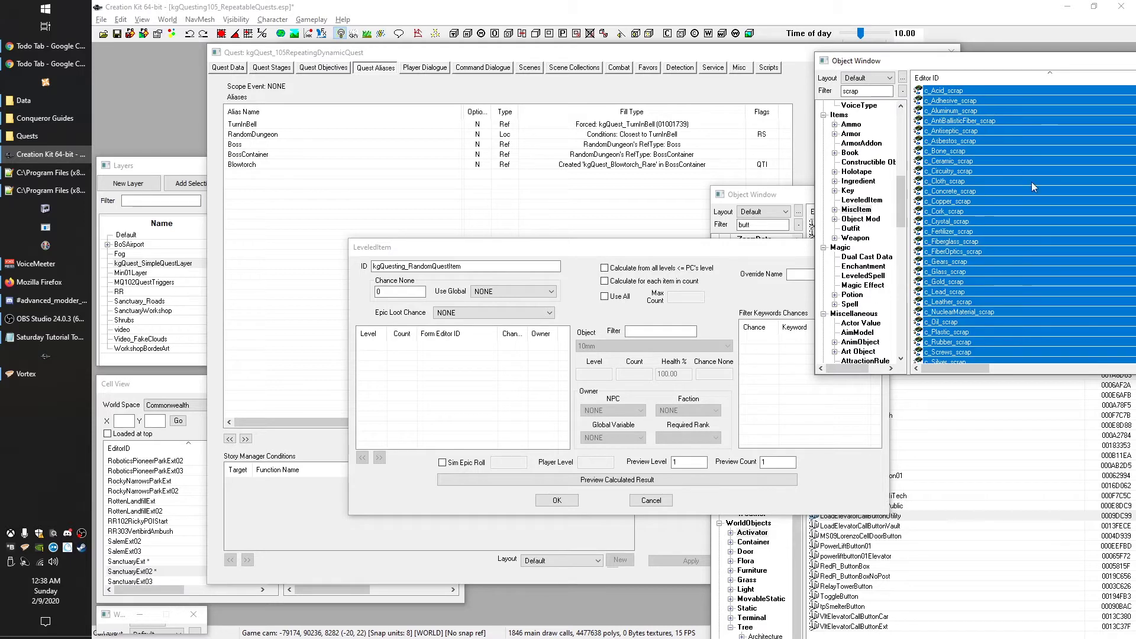
drag(1031, 186, 467, 393)
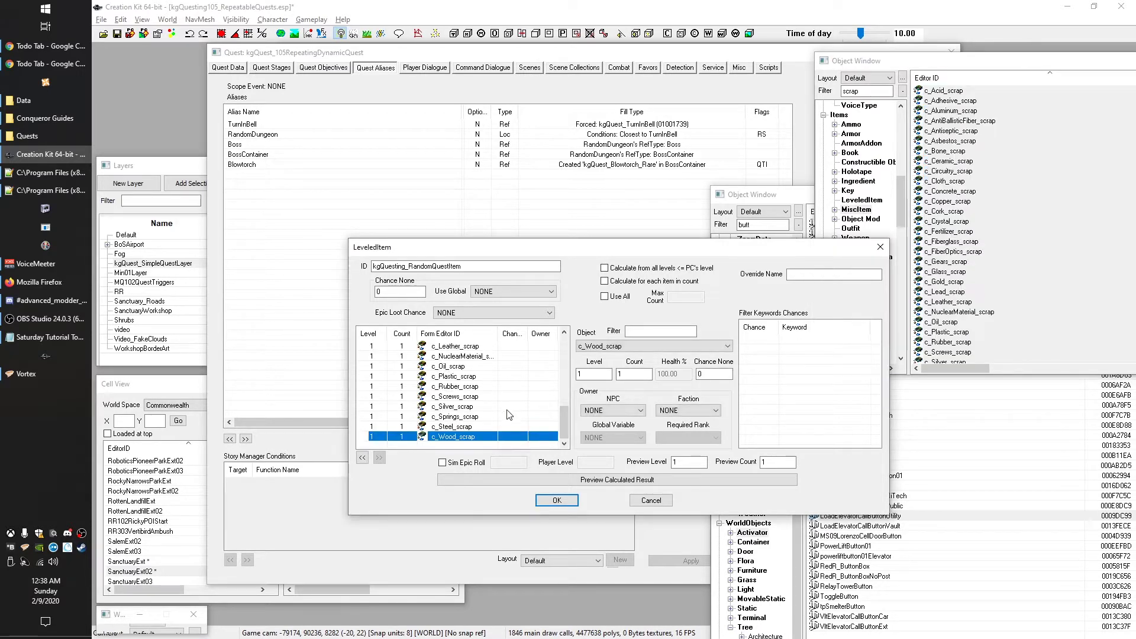
Preview the leveled item's calculated result several times and save the leveled item
scroll(510, 414, up, 7)
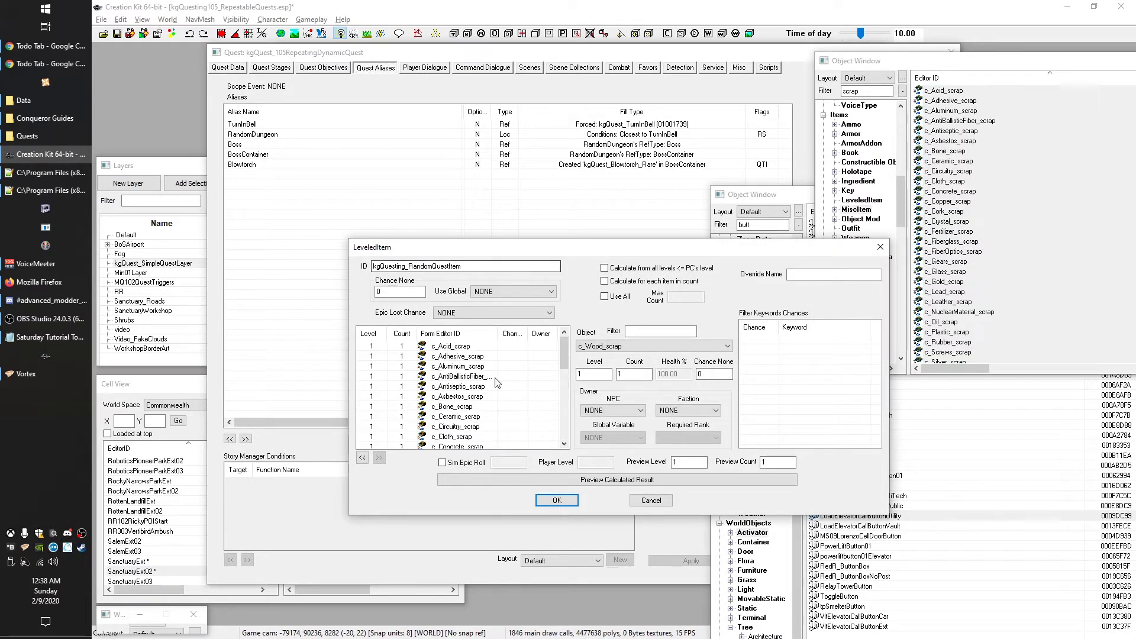
click(541, 480)
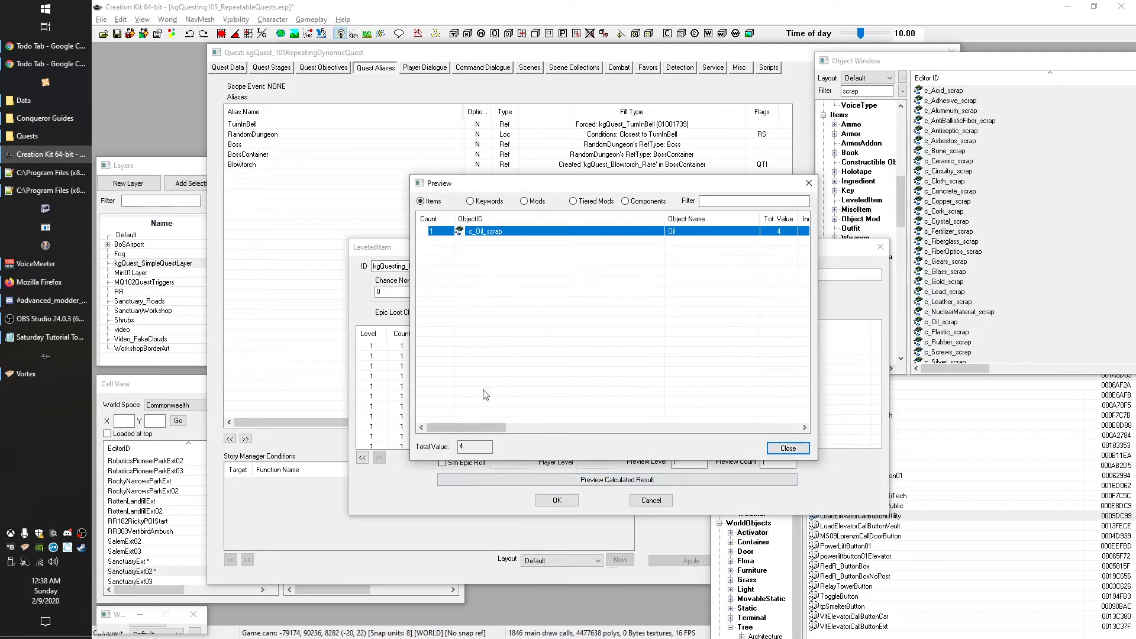
click(787, 447)
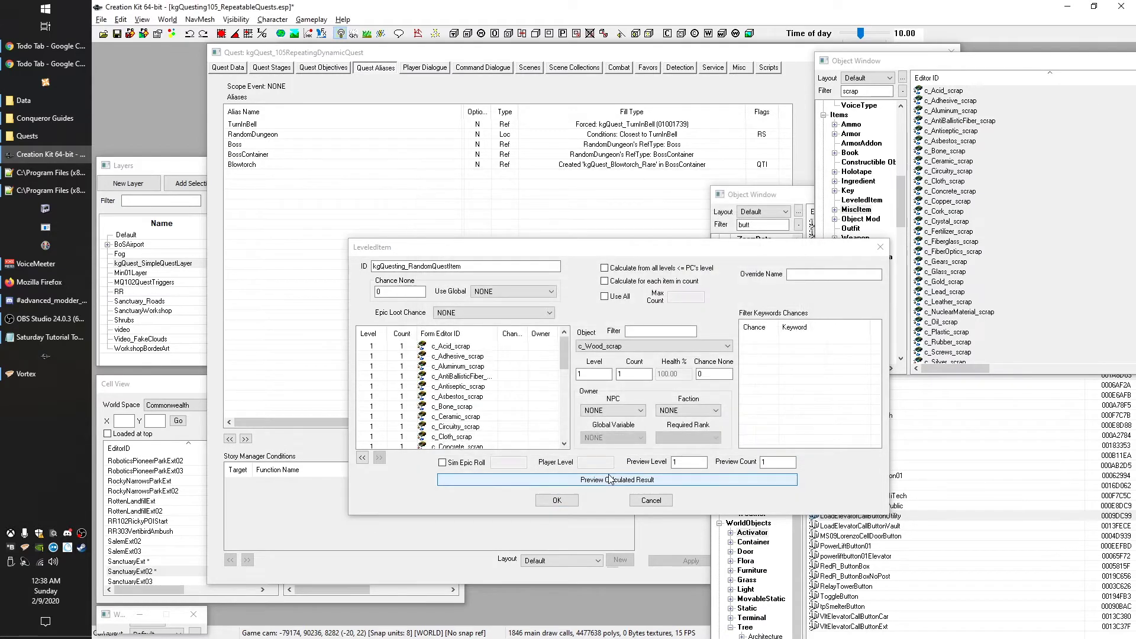
click(617, 480)
click(696, 448)
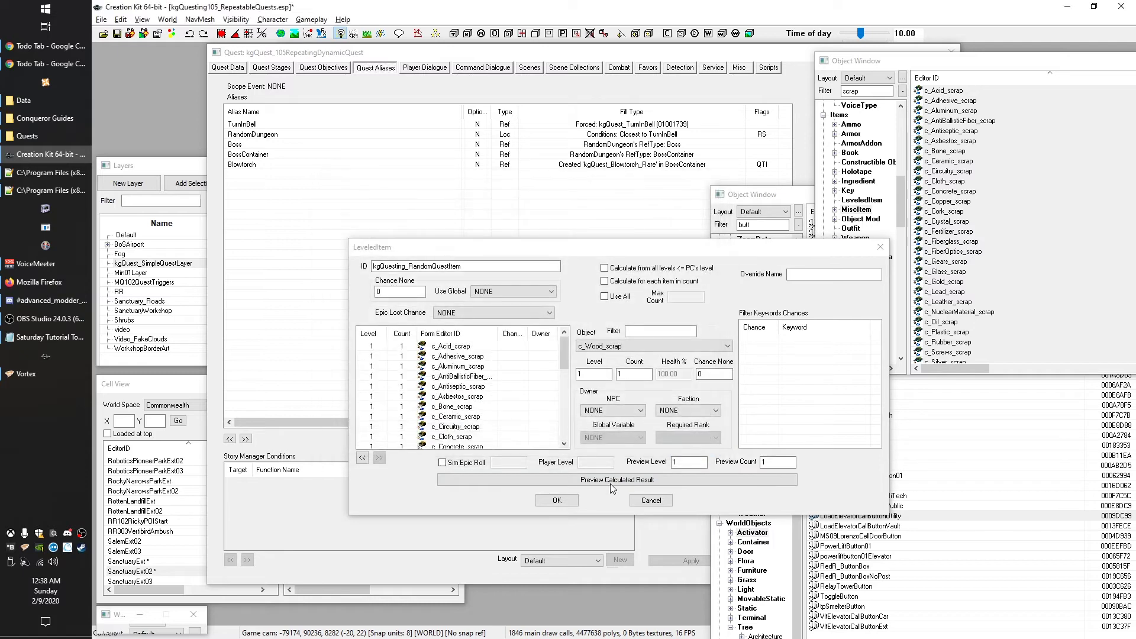
key(Return)
click(602, 445)
click(556, 500)
Rename the Blowtorch quest alias to RandomQuestObject and copy the new name
click(230, 180)
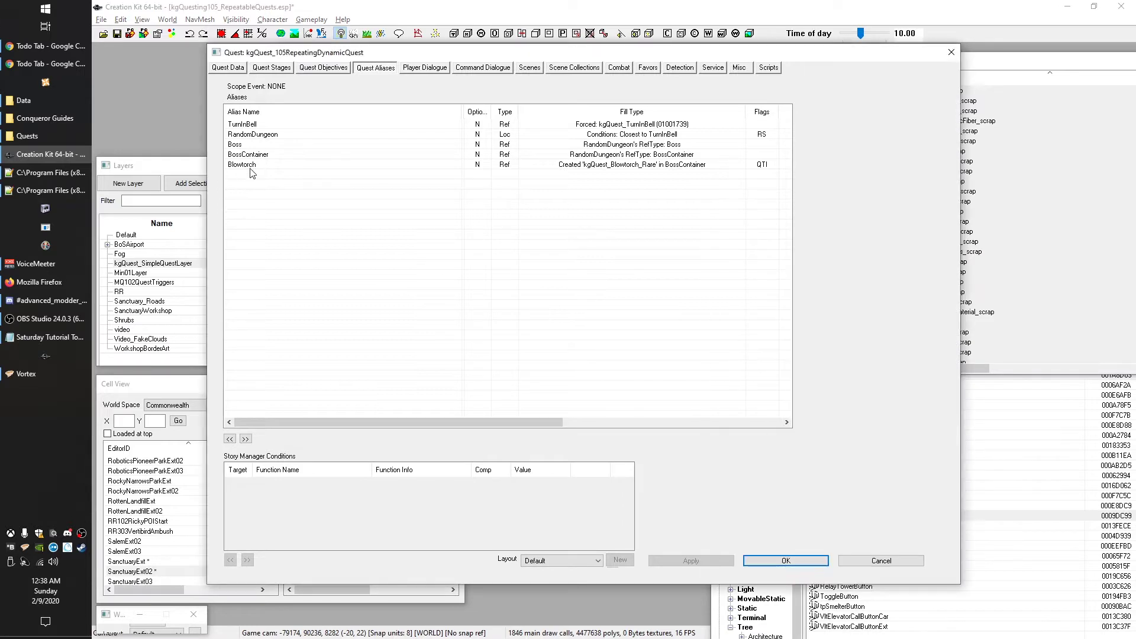
double_click(250, 168)
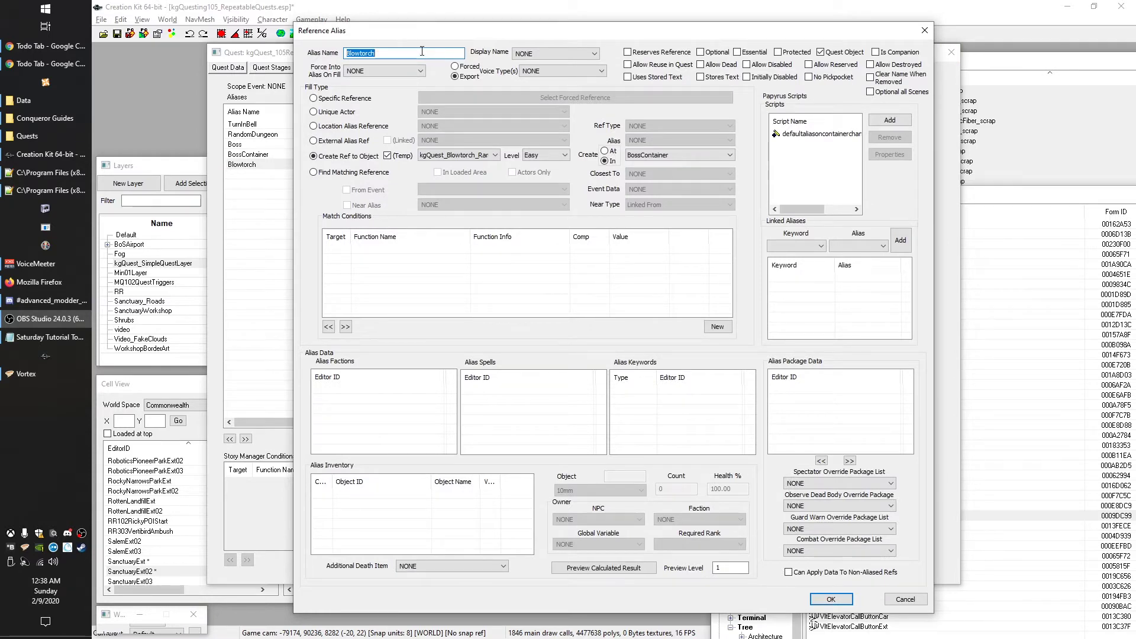
text(R)
text(andomQuestObject)
double_click(365, 52)
right_click(365, 53)
click(394, 91)
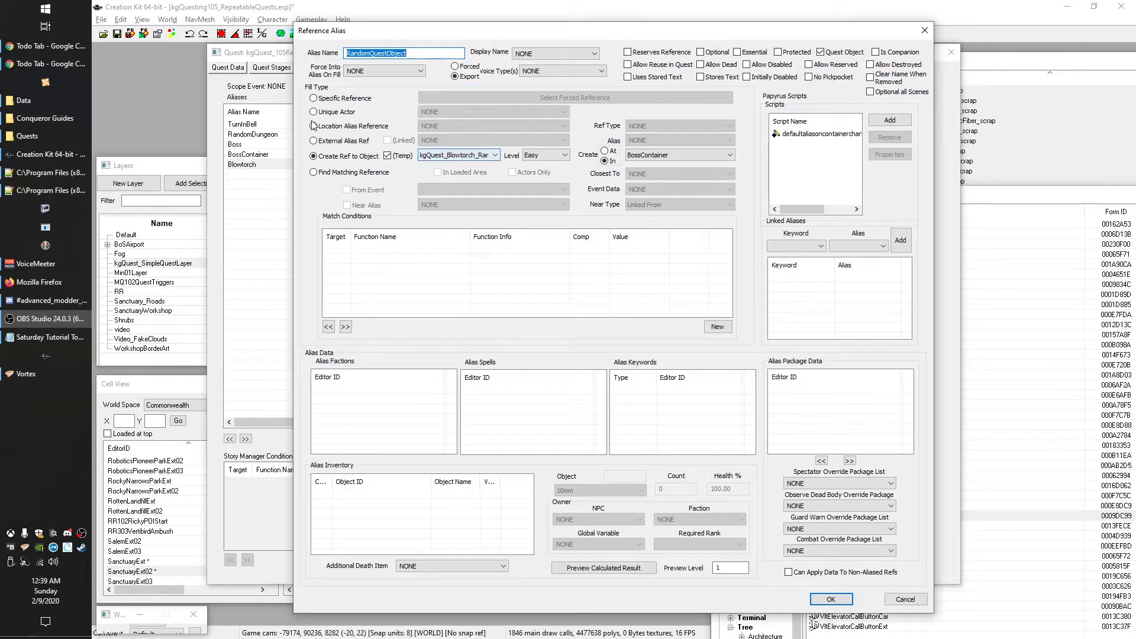
Make the RandomQuestObject alias create kgQuesting_RandomQuestItem, turn on its Stores Text flag, and save the alias
click(487, 154)
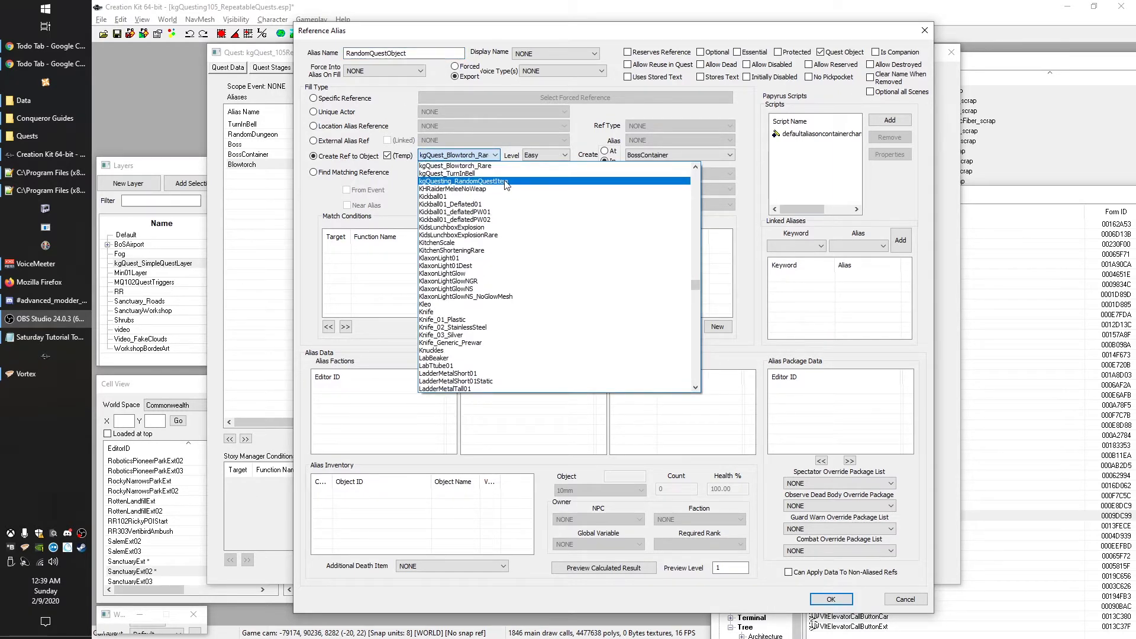
click(504, 181)
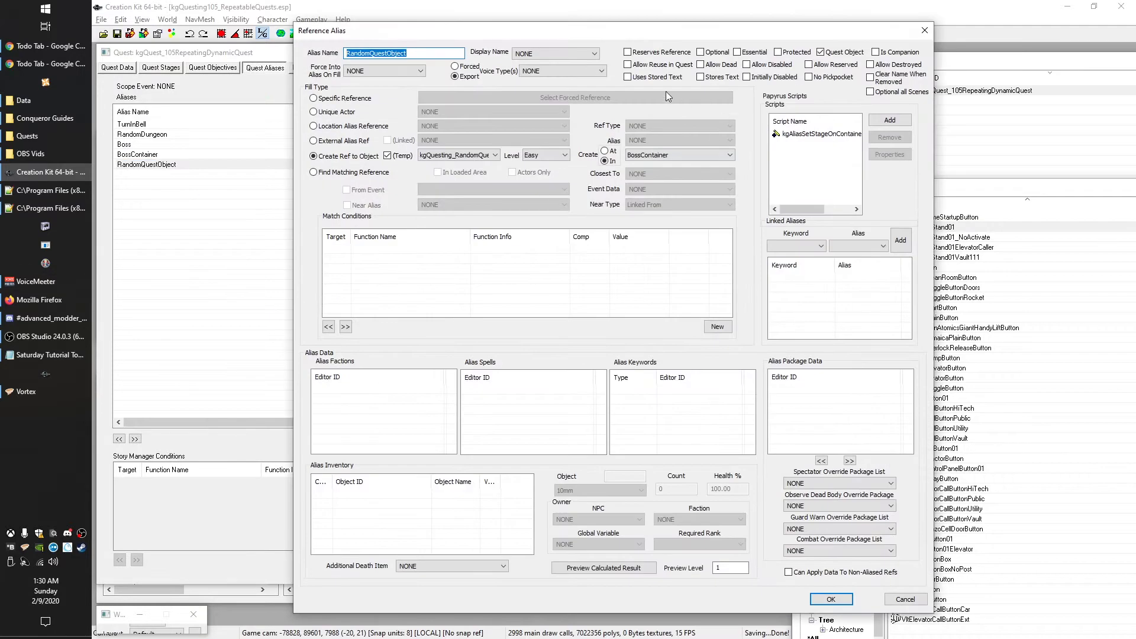
click(723, 78)
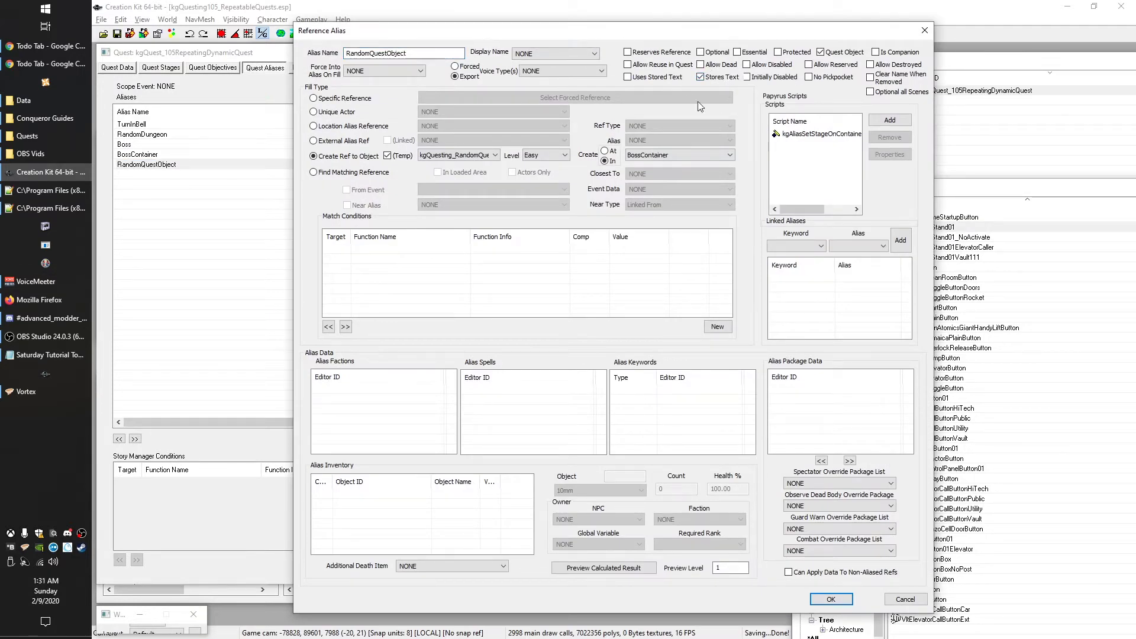
click(839, 603)
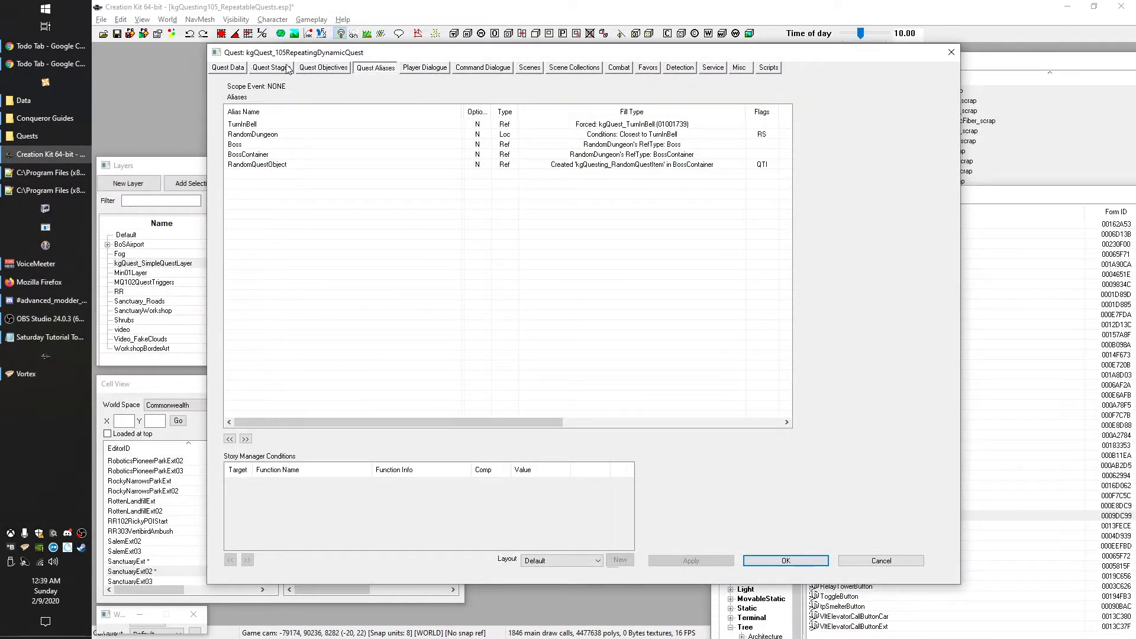
Change the display text of quest objective 15 to "Get the <Alias=RandomQuestObject>" and save the quest
click(323, 67)
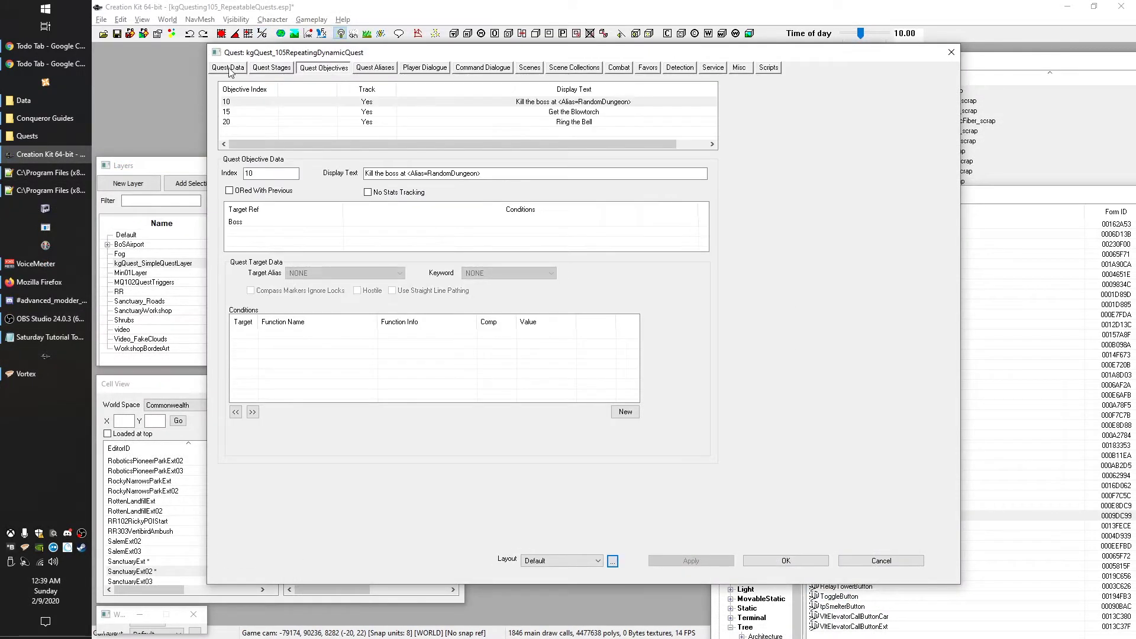
click(565, 112)
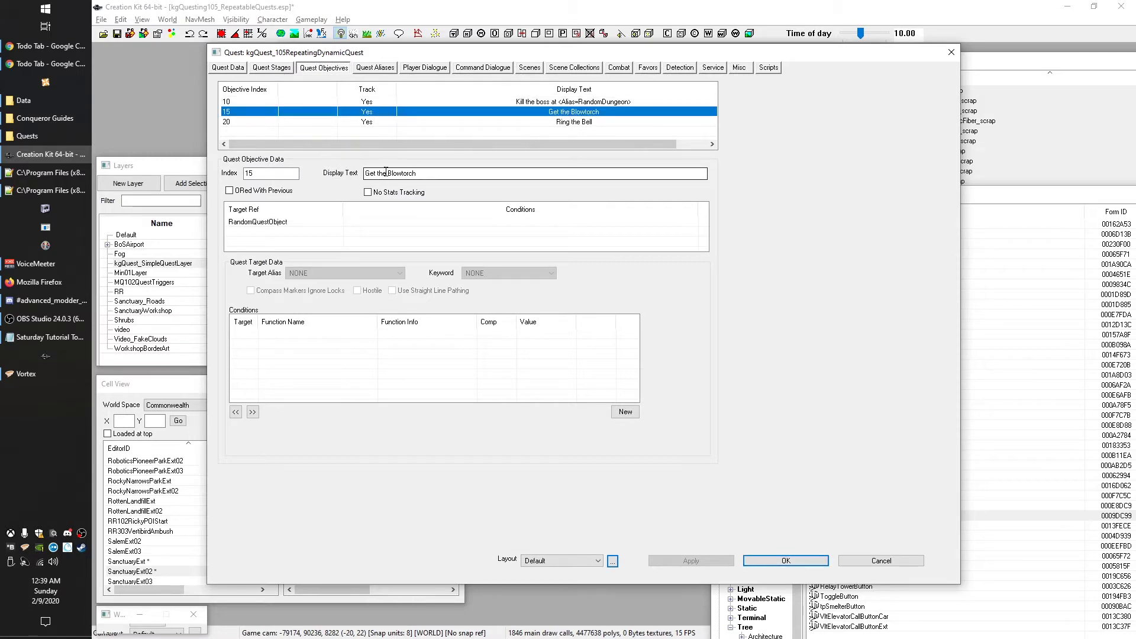
drag(387, 172, 417, 172)
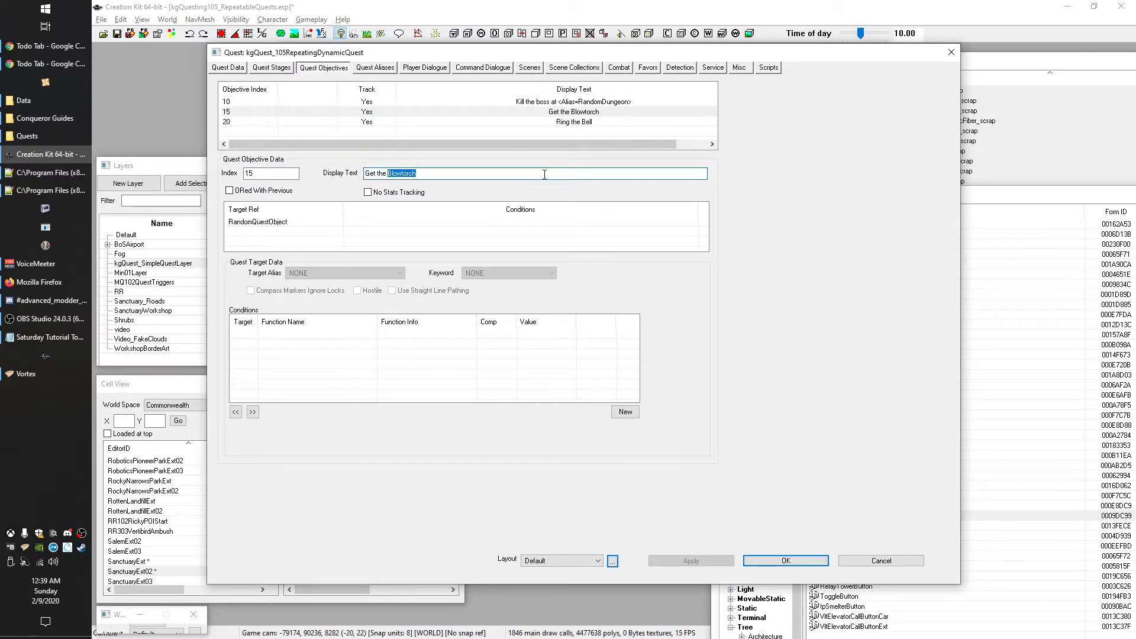
text(<Alias=)
key(ctrl+v)
click(486, 222)
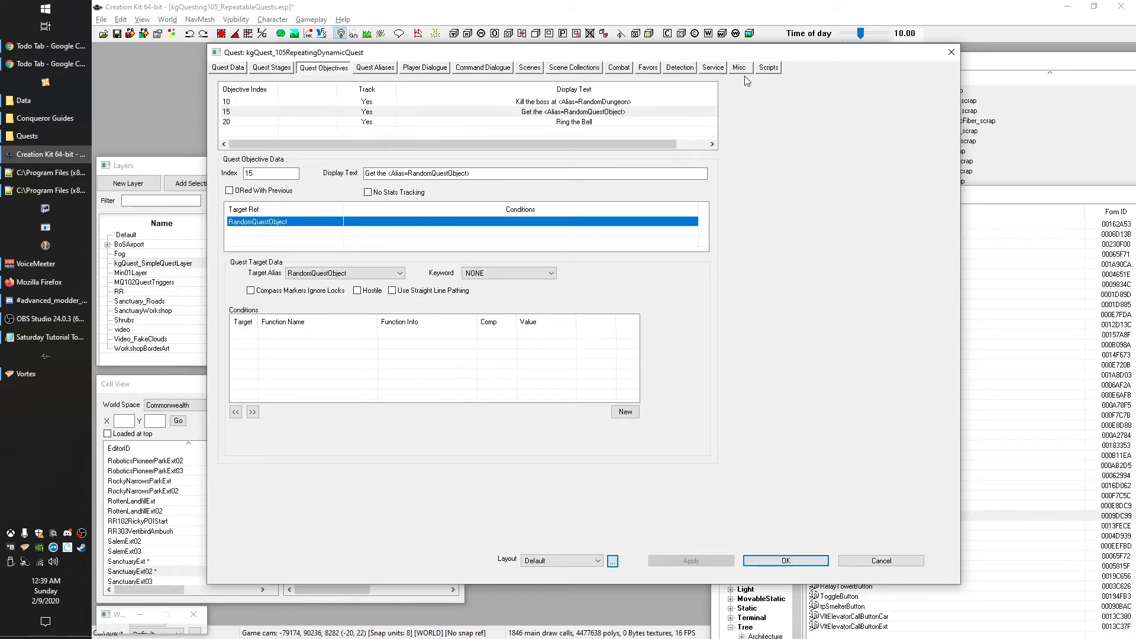
click(795, 562)
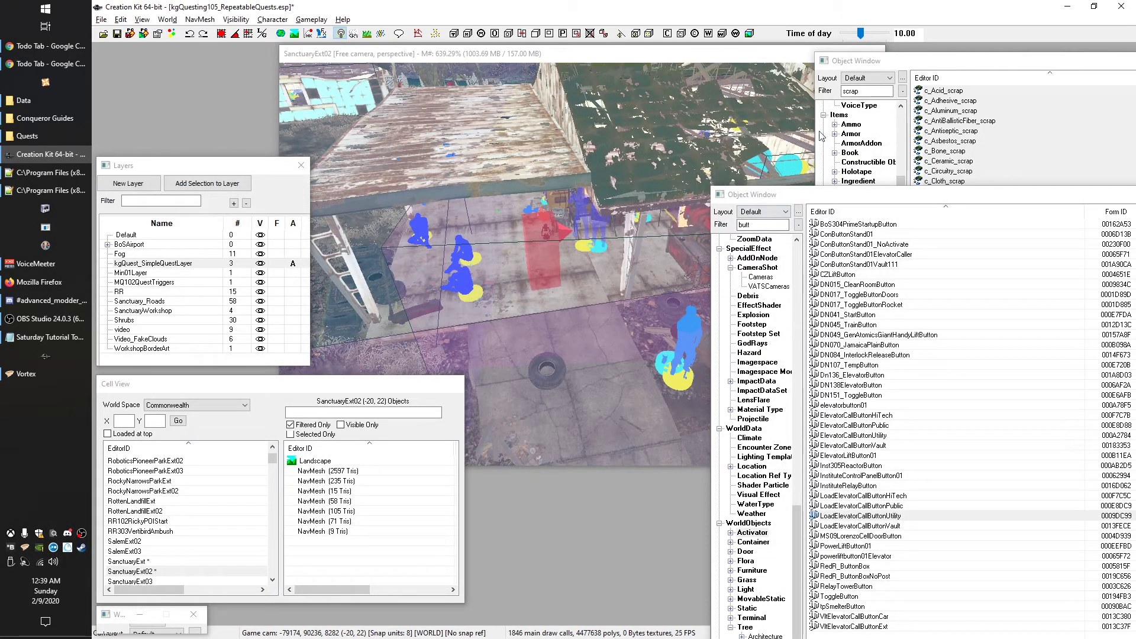
Save the plugin after reviewing the filtered scrap items
click(1025, 140)
key(ctrl+a)
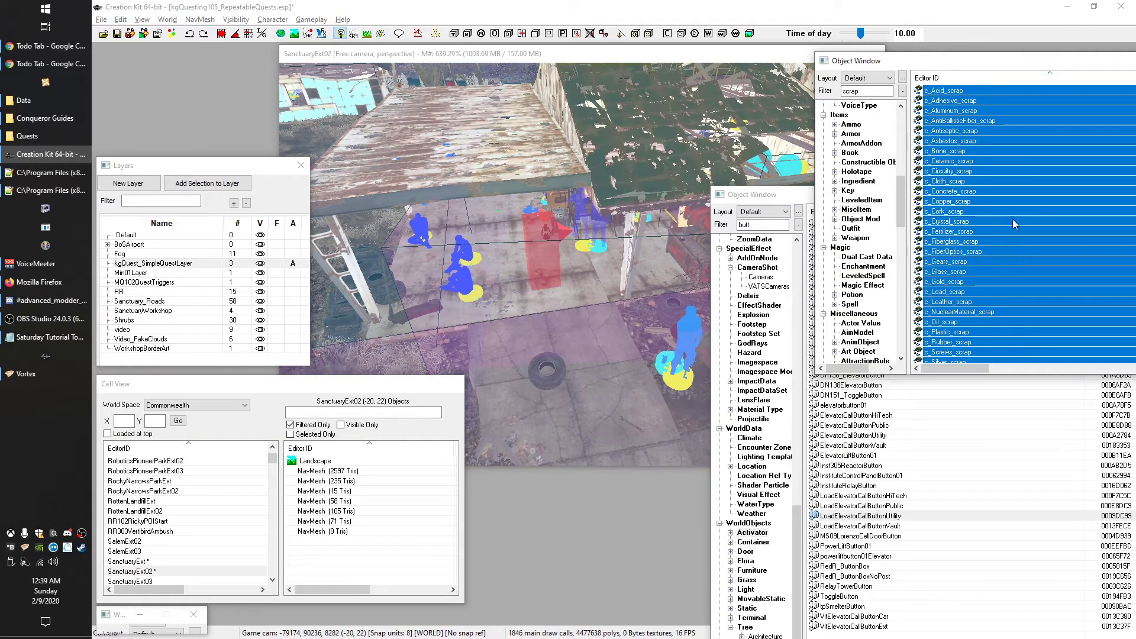
click(306, 8)
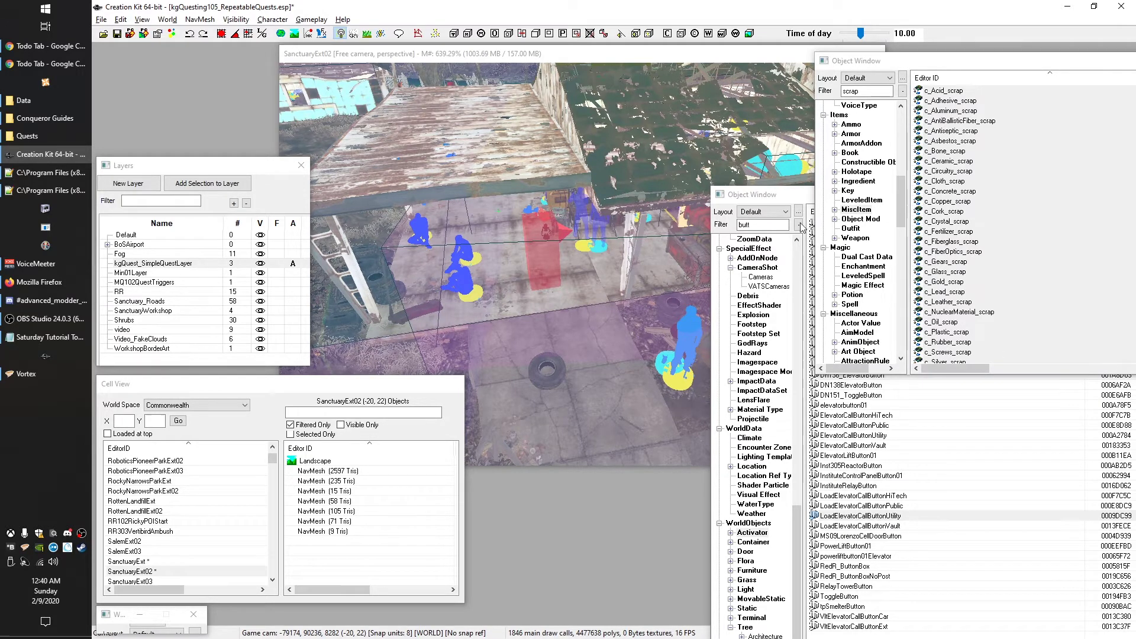
click(124, 34)
Isolate kgQuest_SimpleQuestLayer so that only its objects show in the render view
click(390, 54)
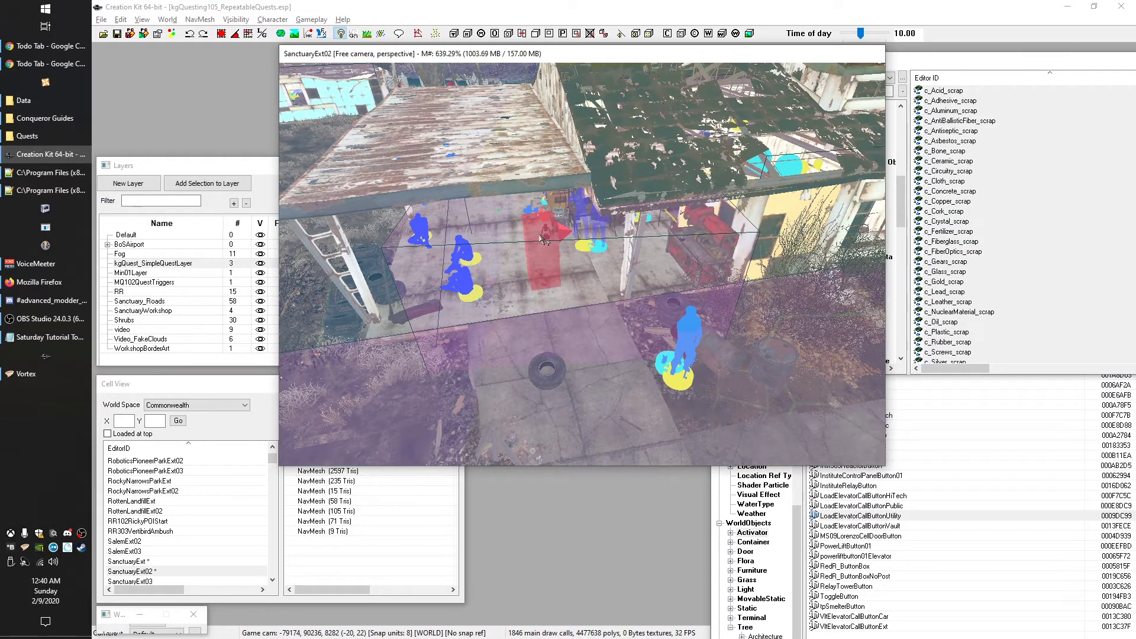
click(243, 167)
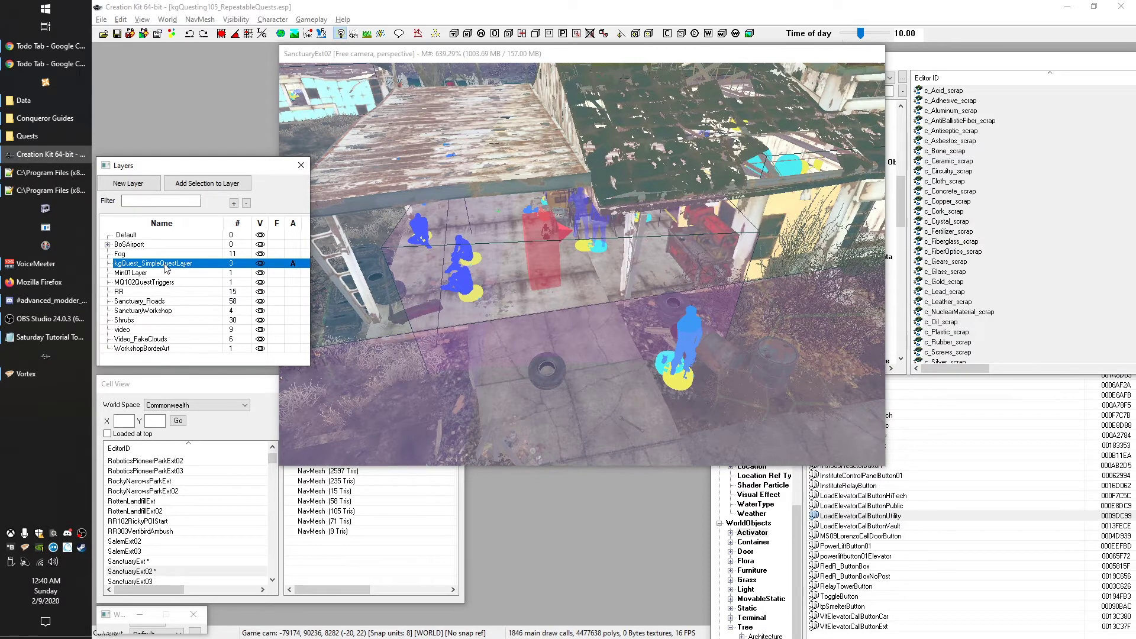
right_click(166, 268)
click(230, 333)
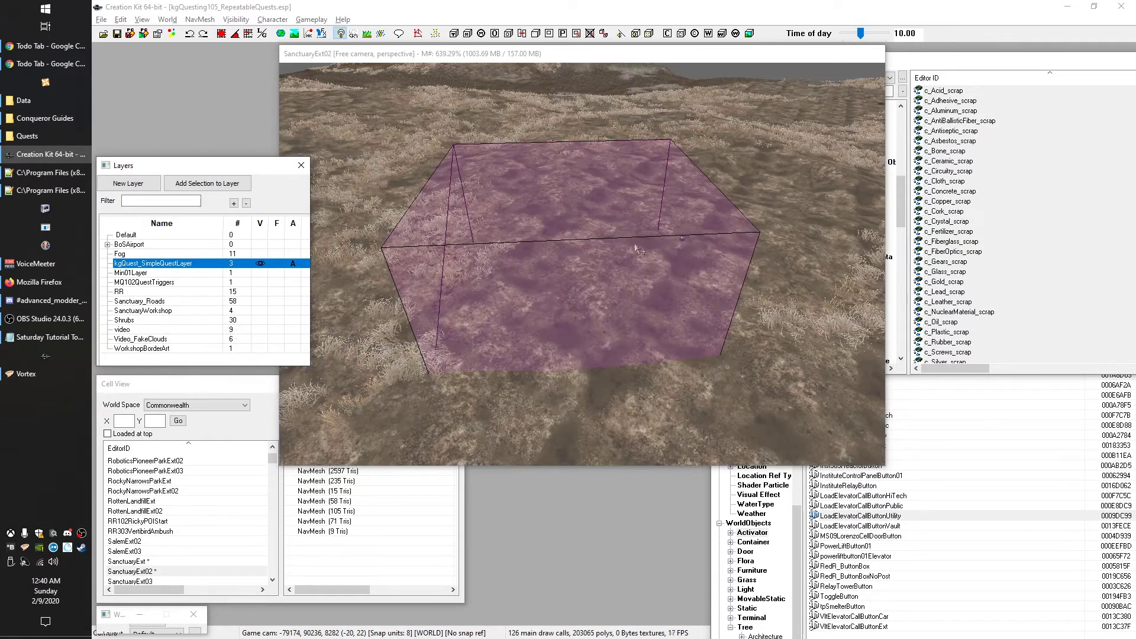
click(636, 249)
scroll(638, 253, up, 3)
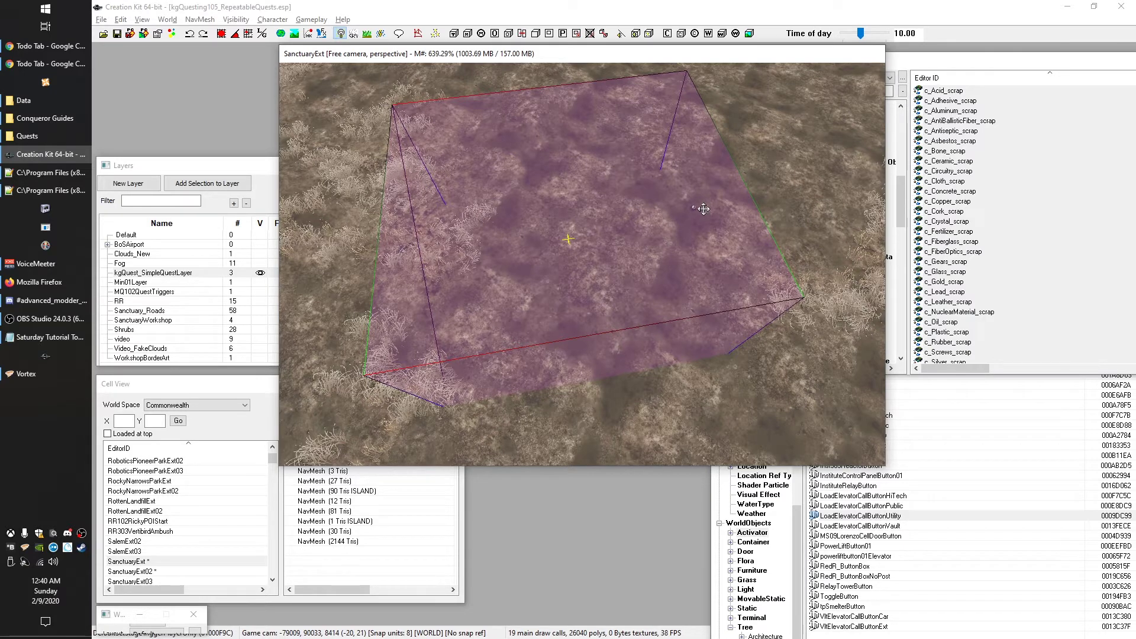
Check the quest layer's surroundings by showing and hiding the SanctuaryWorkshop and Default layers
drag(148, 165, 138, 140)
click(153, 247)
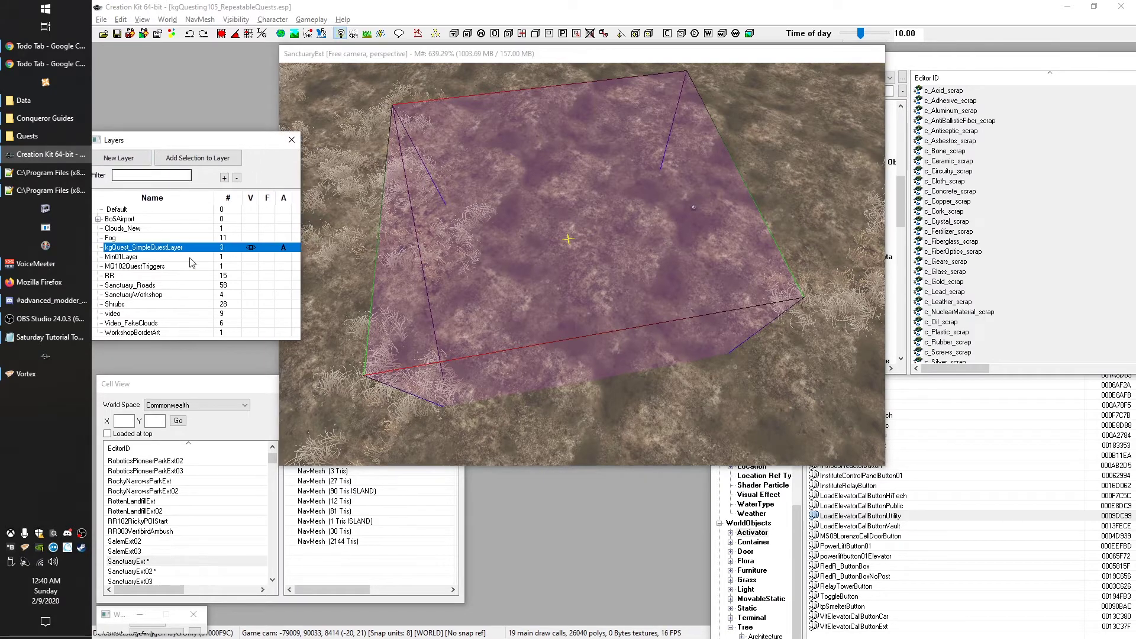
click(252, 296)
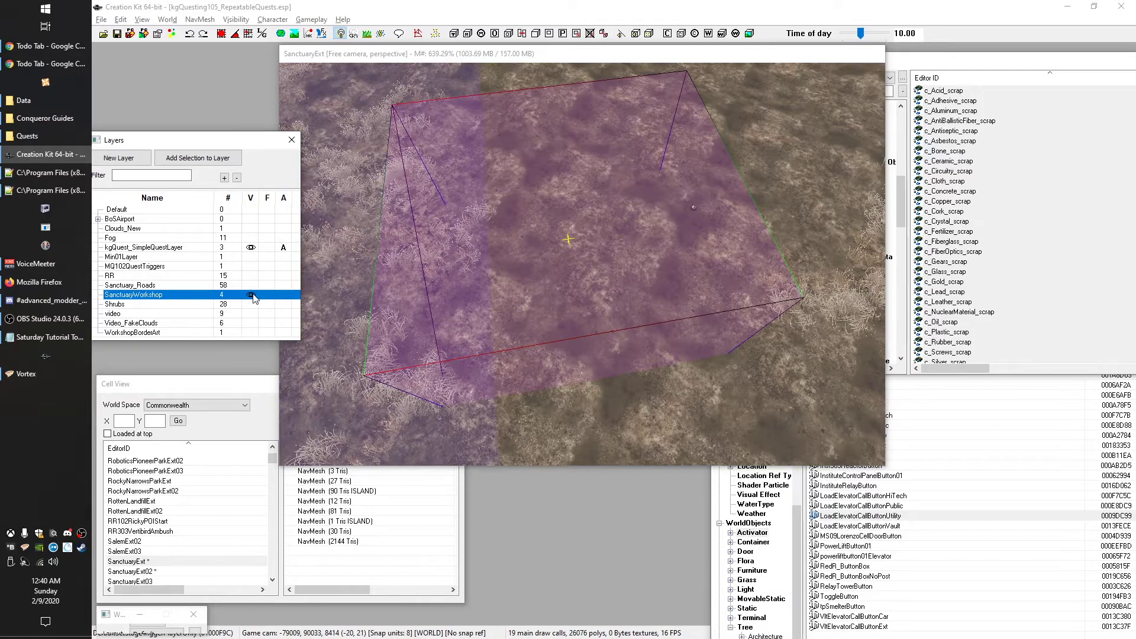
click(251, 210)
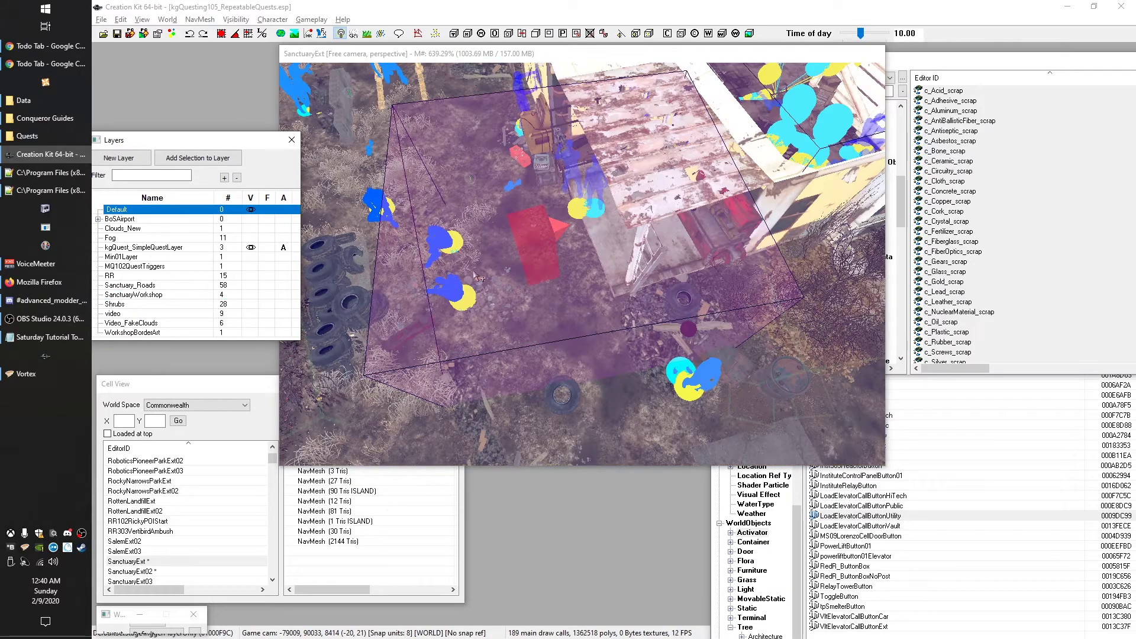
scroll(712, 296, up, 2)
shift+middle_drag(716, 285, 562, 275)
click(251, 209)
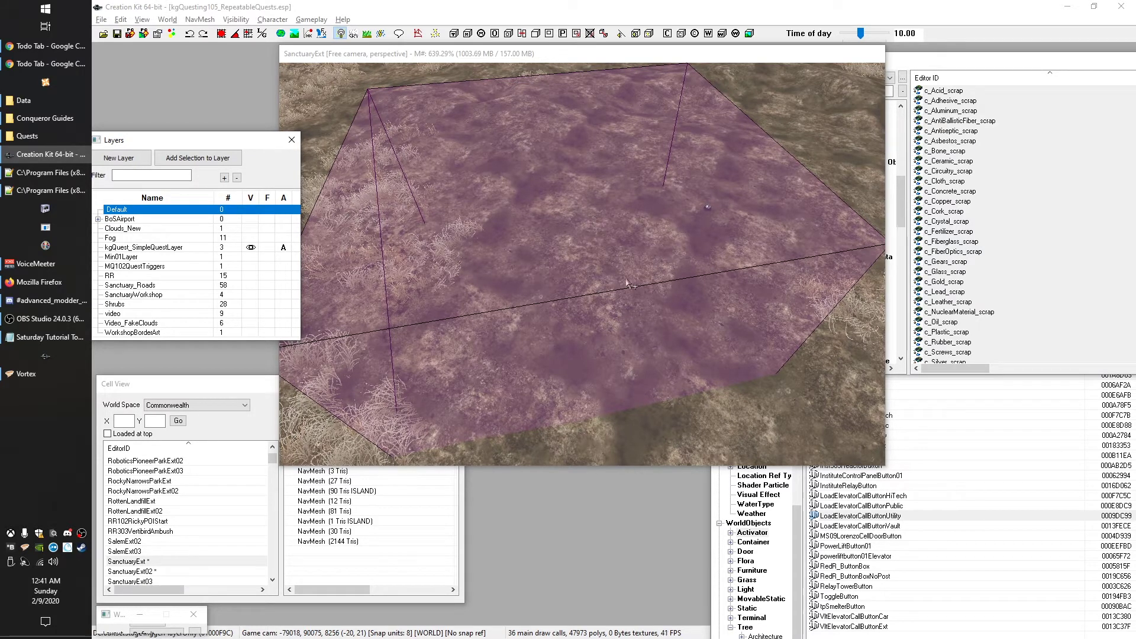
Open the reference of the purple trigger box and examine its attached scripts
click(991, 466)
click(762, 225)
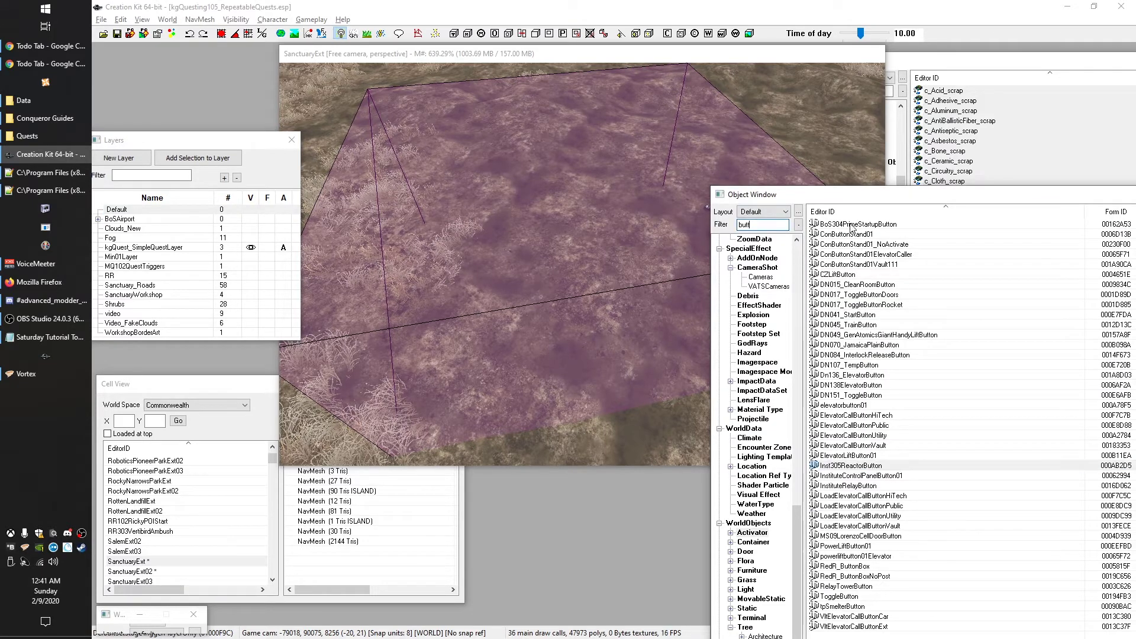
click(696, 59)
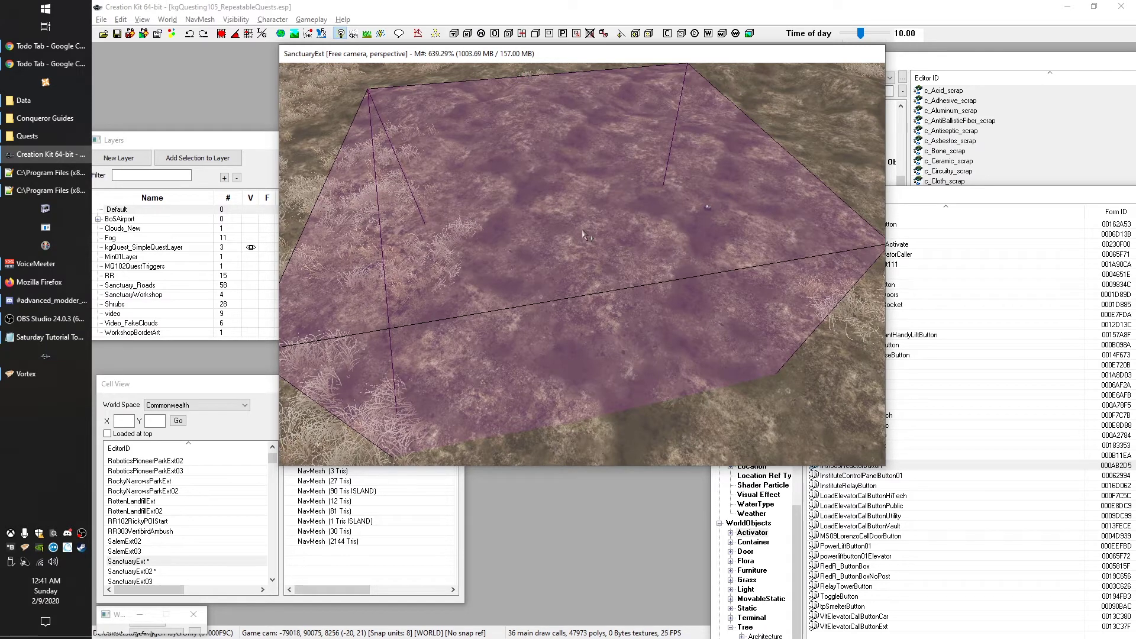
double_click(612, 214)
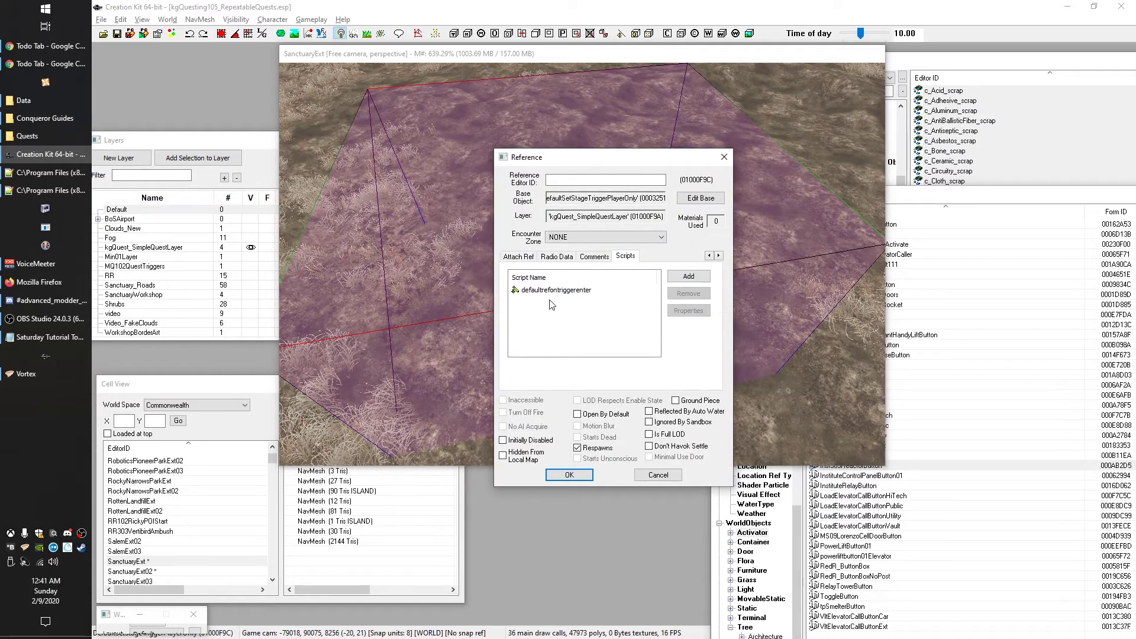
mouse_move(556, 293)
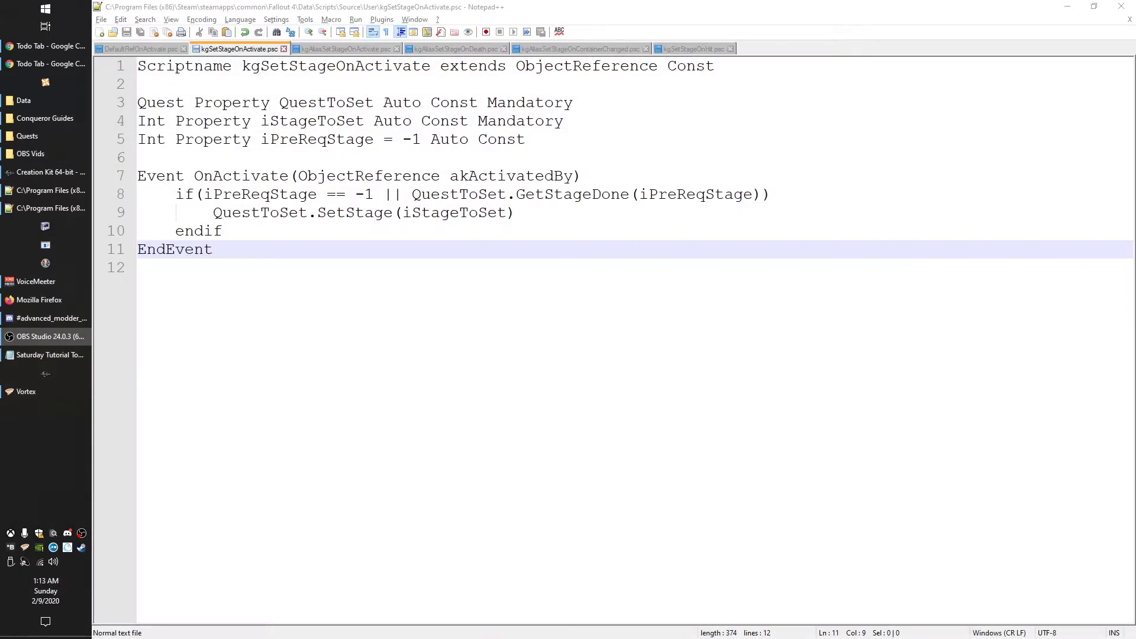
In Notepad++, examine the header line of kgSetStageOnActivate.psc, including the script name and the type it extends
click(470, 252)
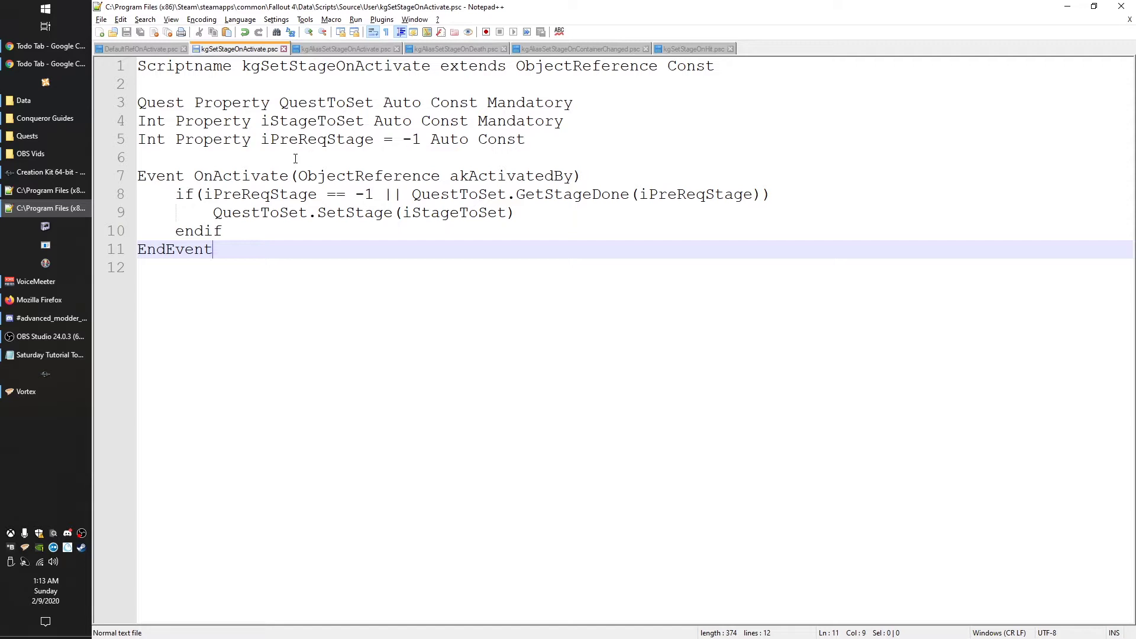
key(ctrl+Home)
key(shift+Down)
key(shift+Left)
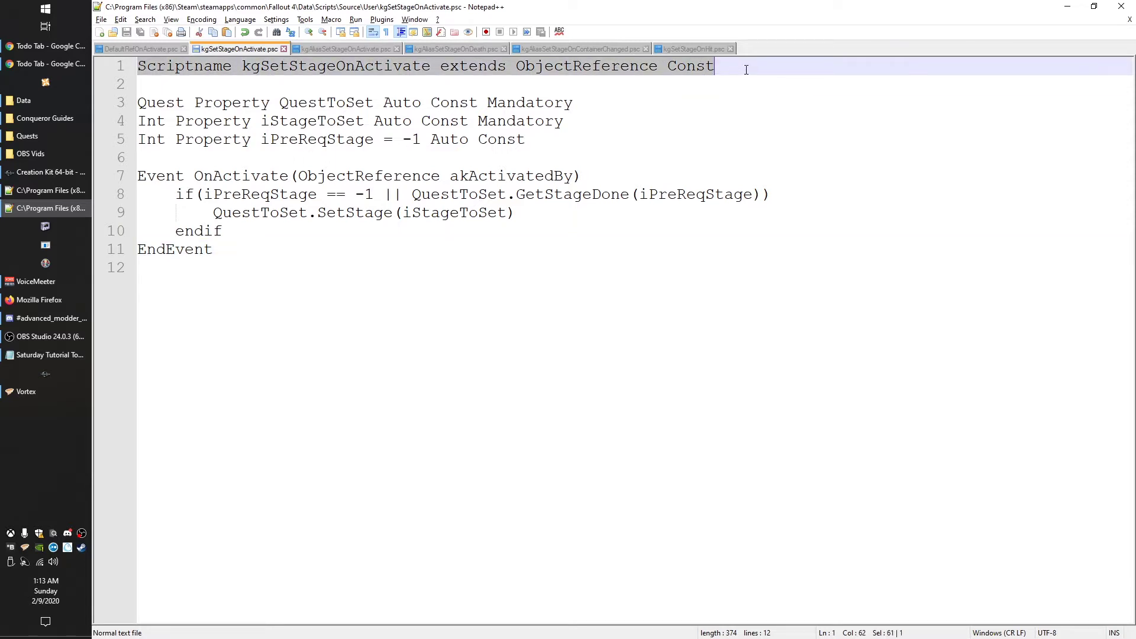
double_click(281, 70)
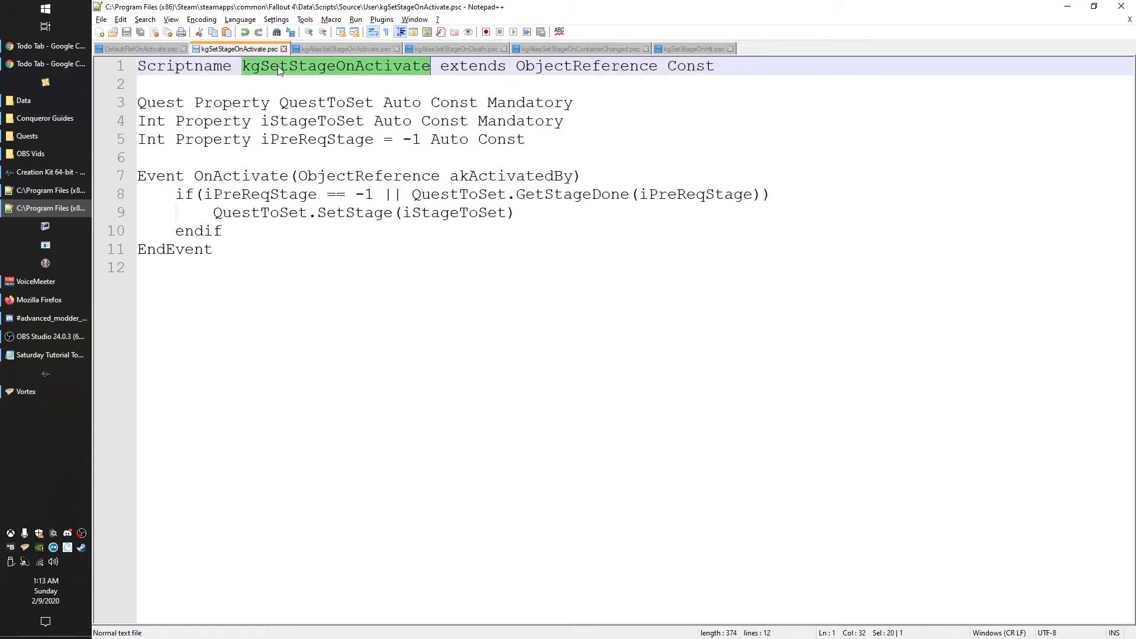
double_click(565, 73)
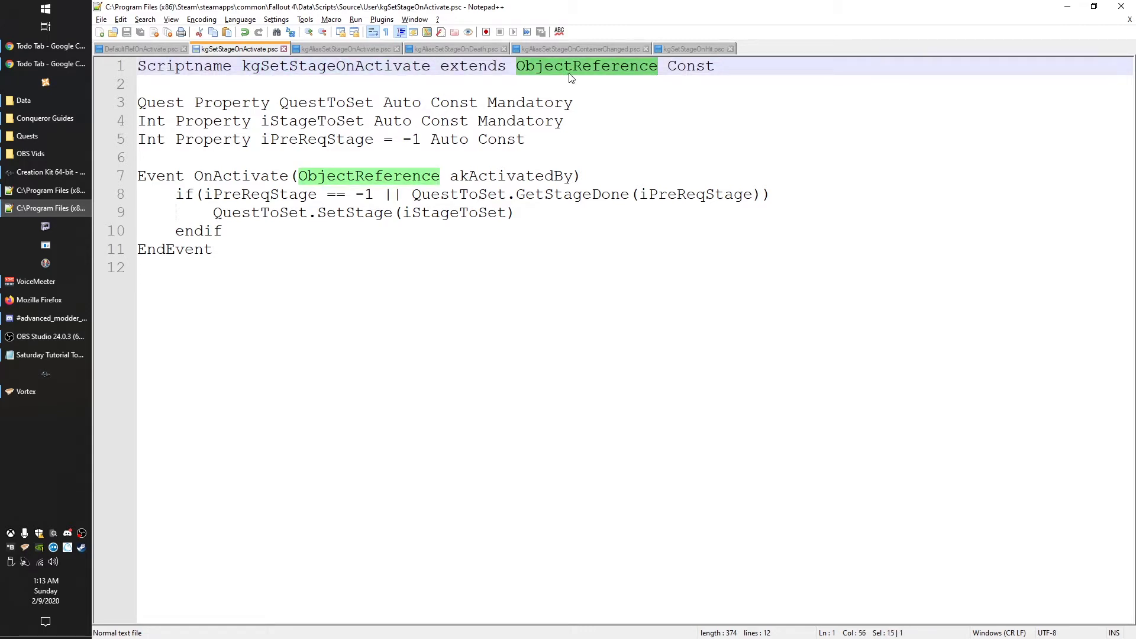
Examine the script's property declarations QuestToSet, iStageToSet and iPreReqStage
drag(143, 106, 555, 139)
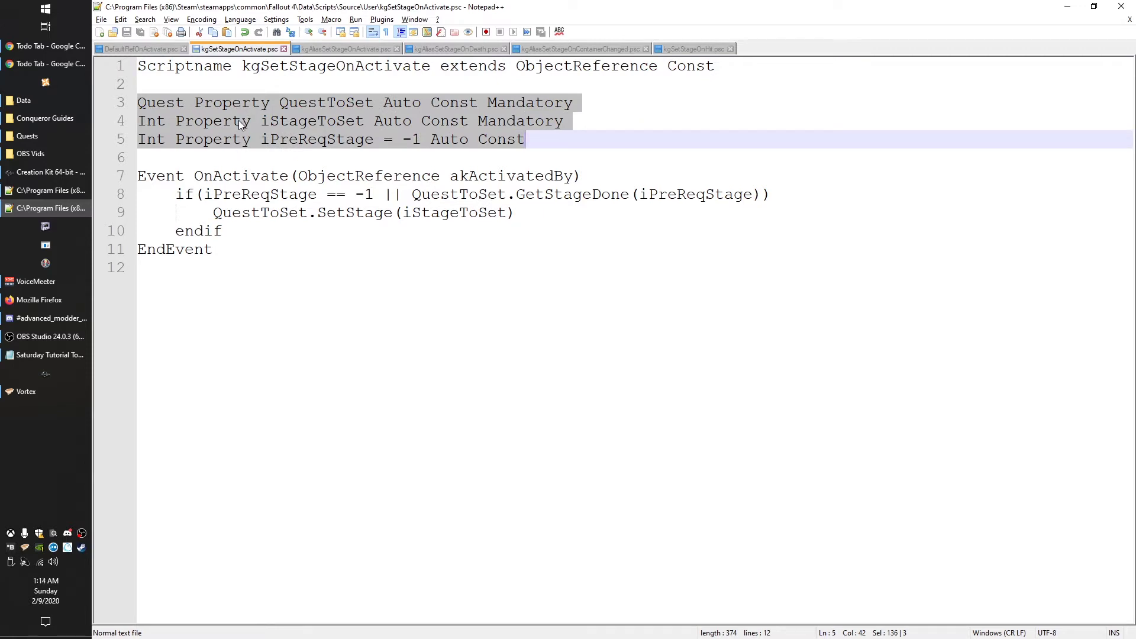
double_click(339, 104)
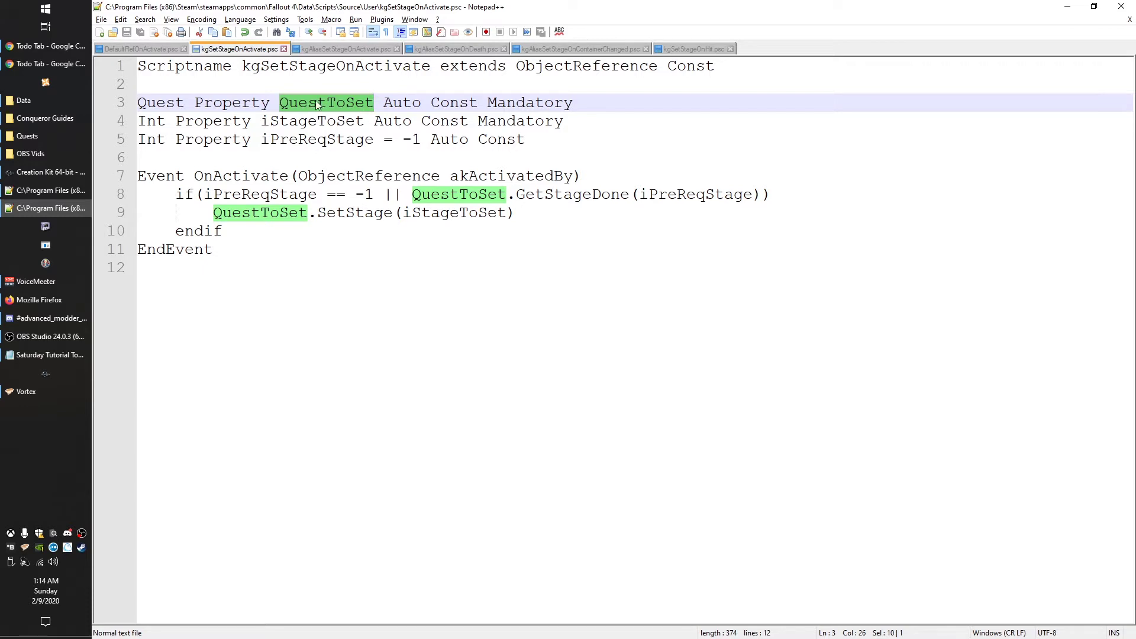
double_click(318, 121)
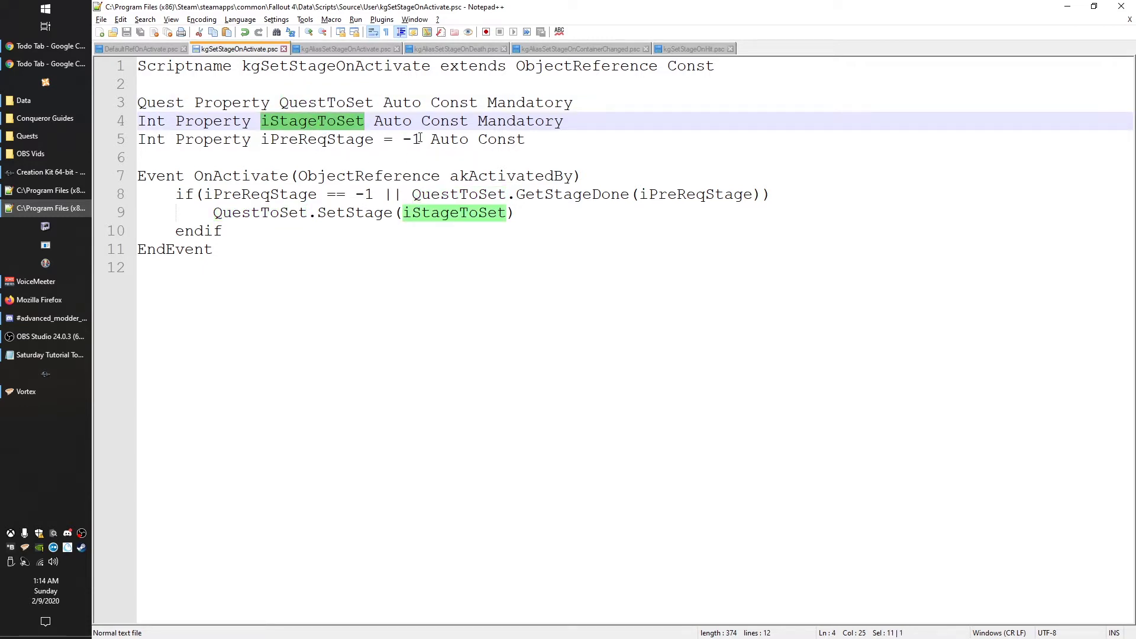
drag(419, 139, 261, 140)
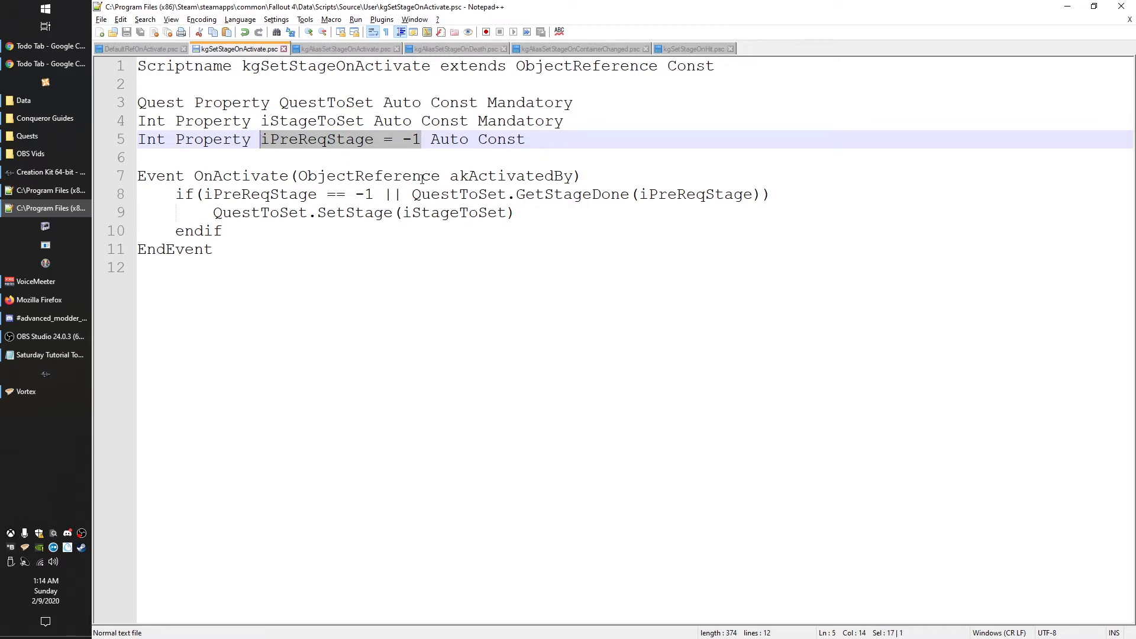
double_click(155, 139)
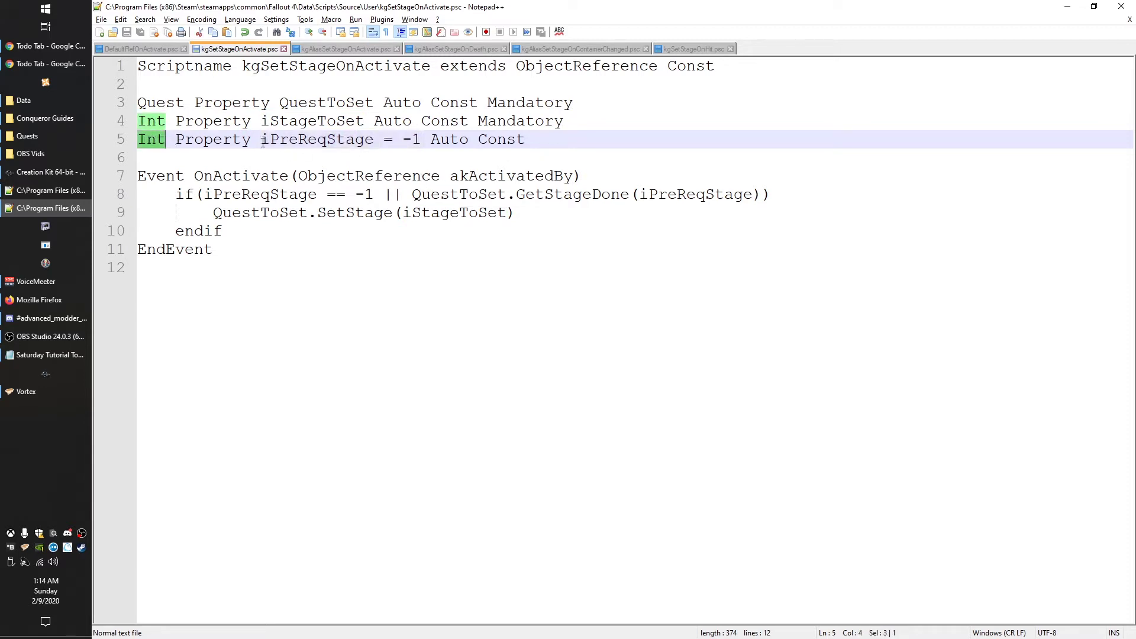
Delete the "= -1" default value from the iPreReqStage property
click(375, 139)
drag(379, 137, 421, 140)
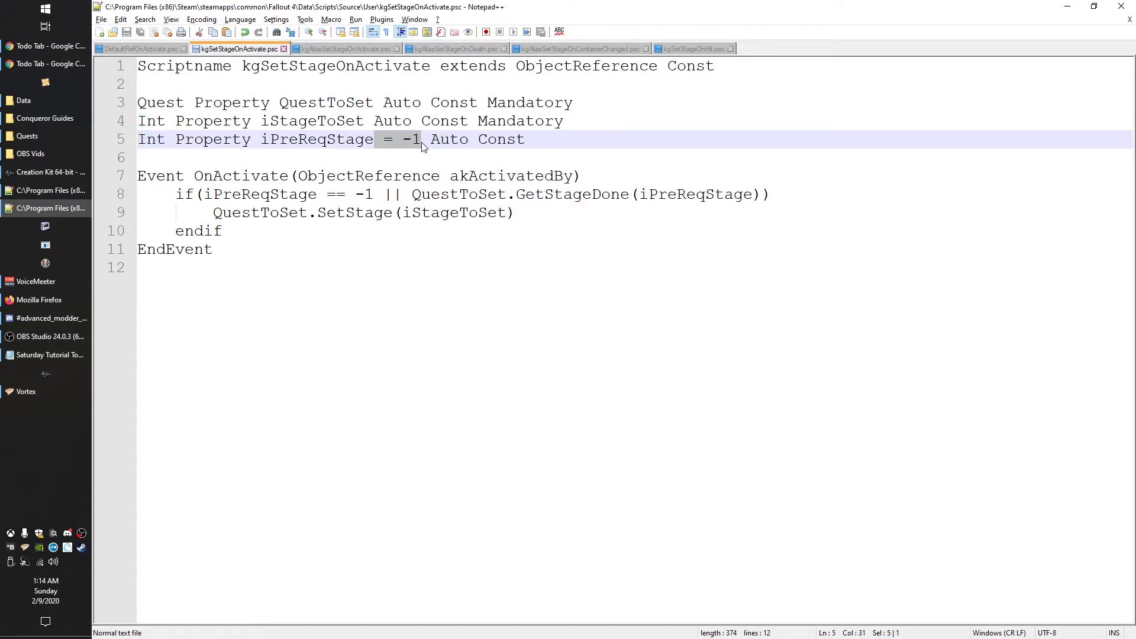
key(Delete)
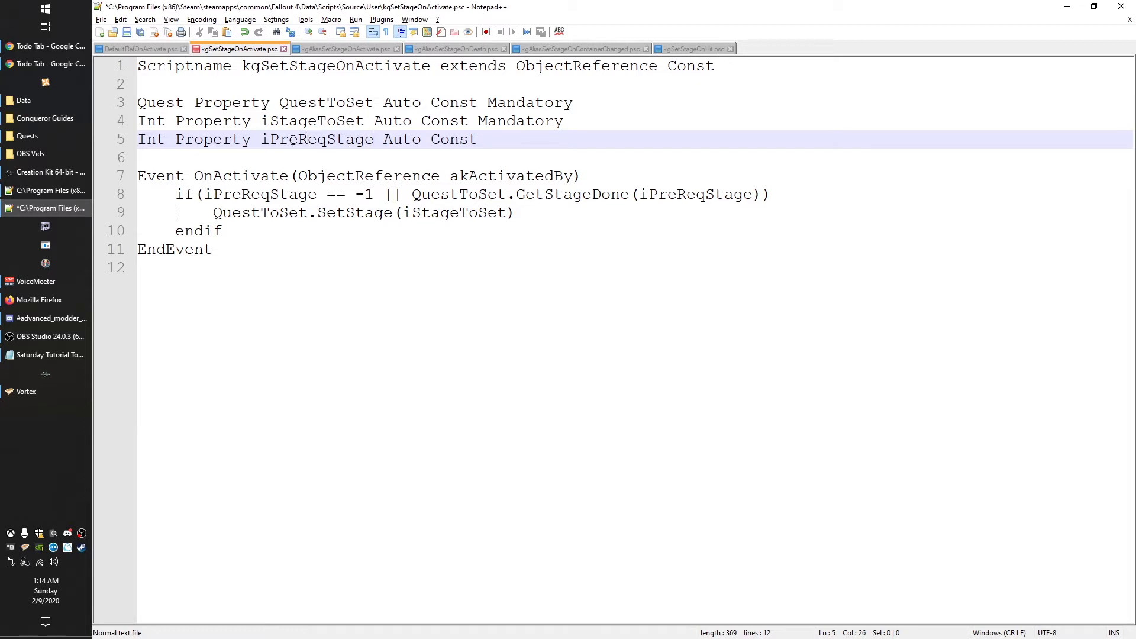
Put the default value "= -1" back on the iPreReqStage property
double_click(347, 141)
key(Right)
double_click(359, 141)
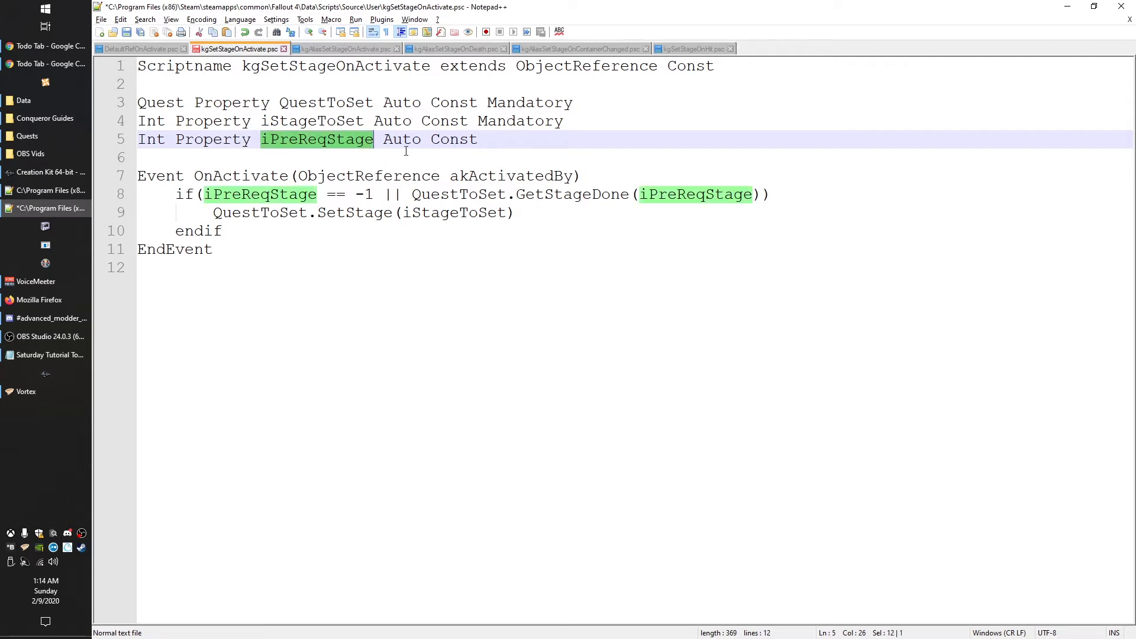
click(376, 143)
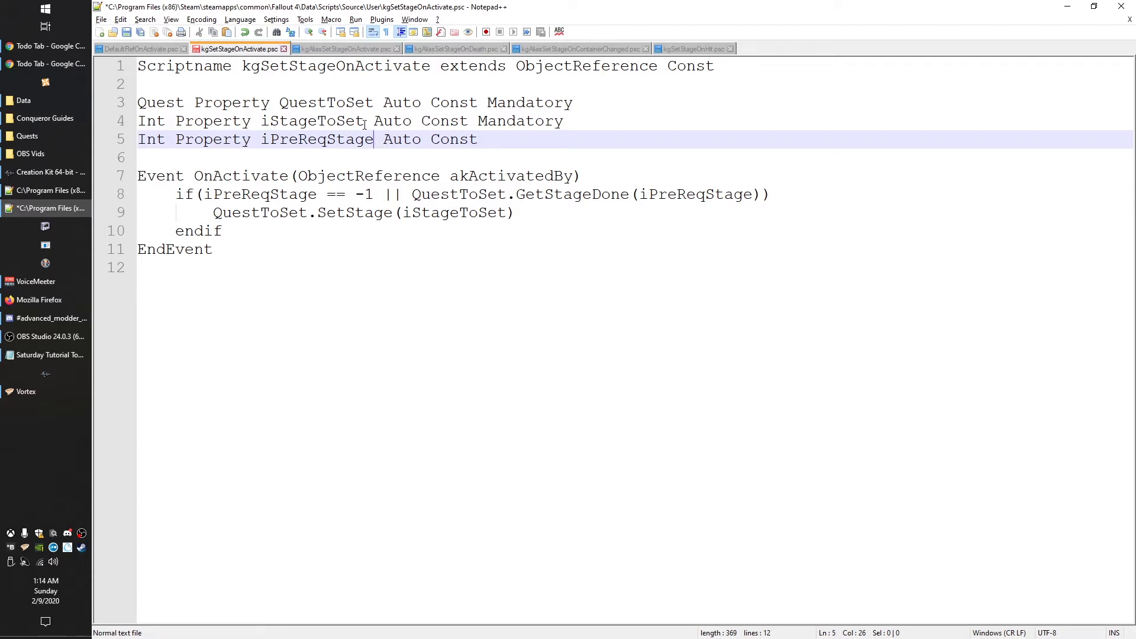
double_click(346, 134)
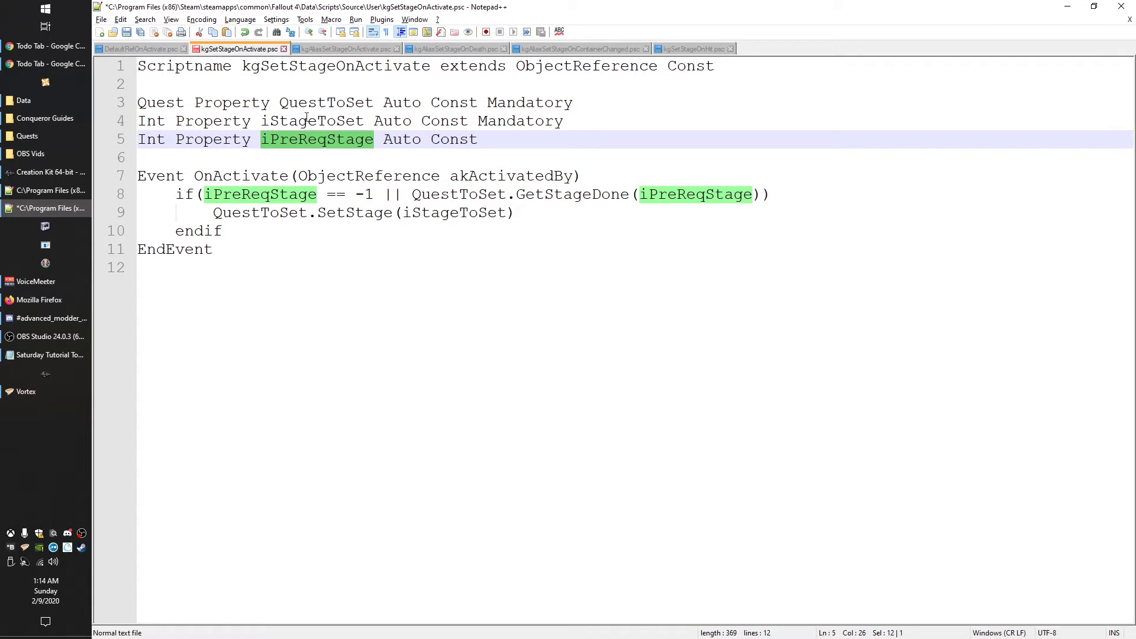
click(373, 142)
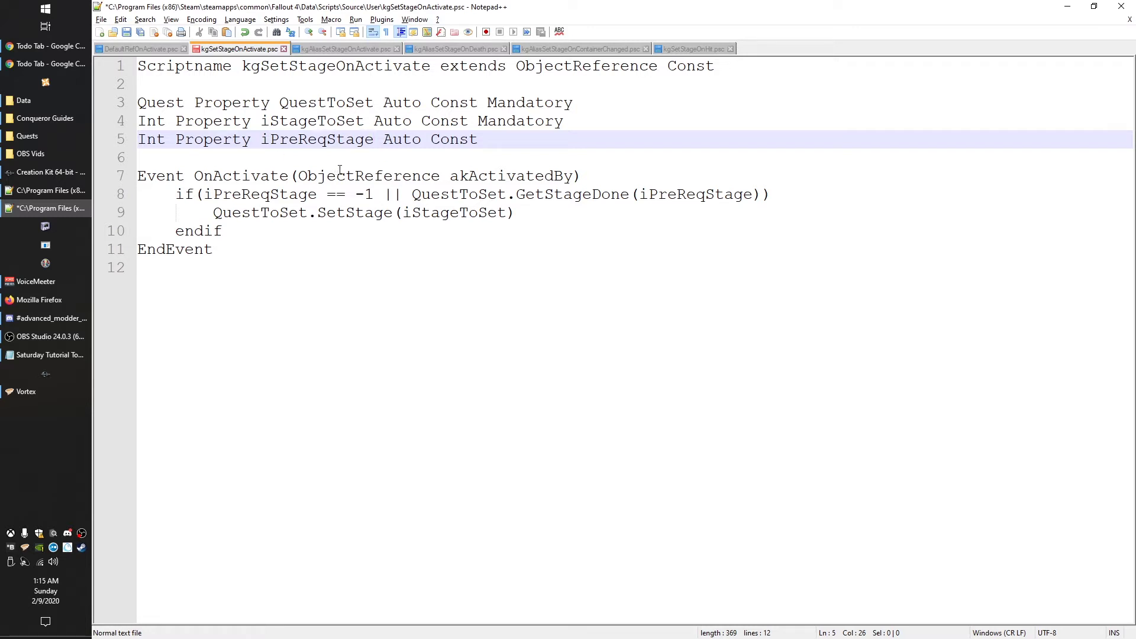
text(= -1)
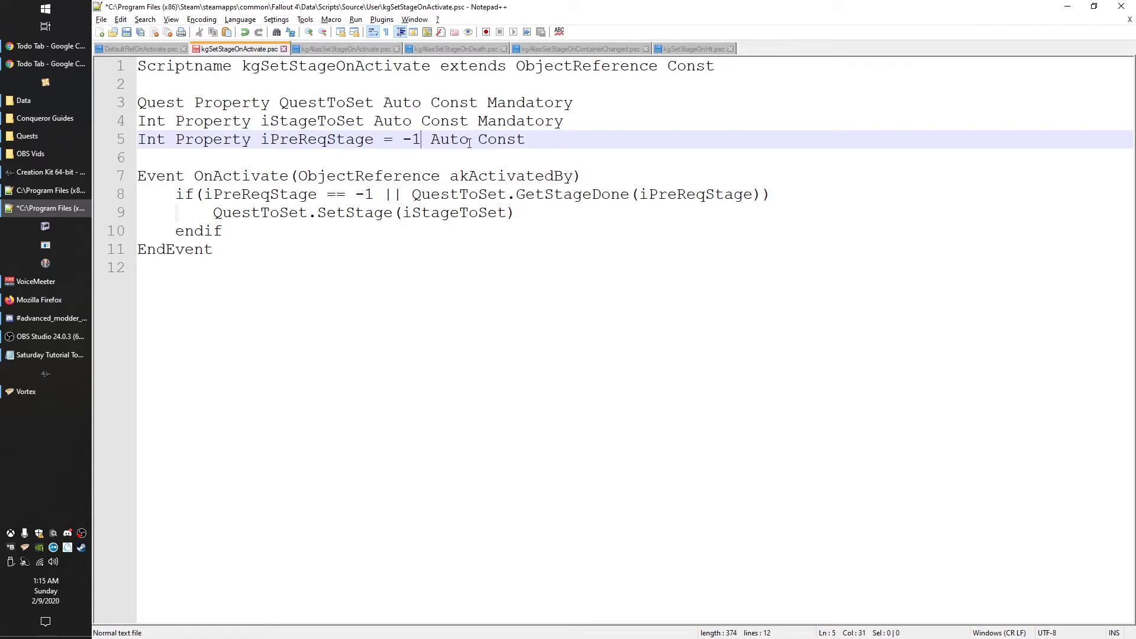
Examine the iPreReqStage property declaration and its default value of -1
click(421, 162)
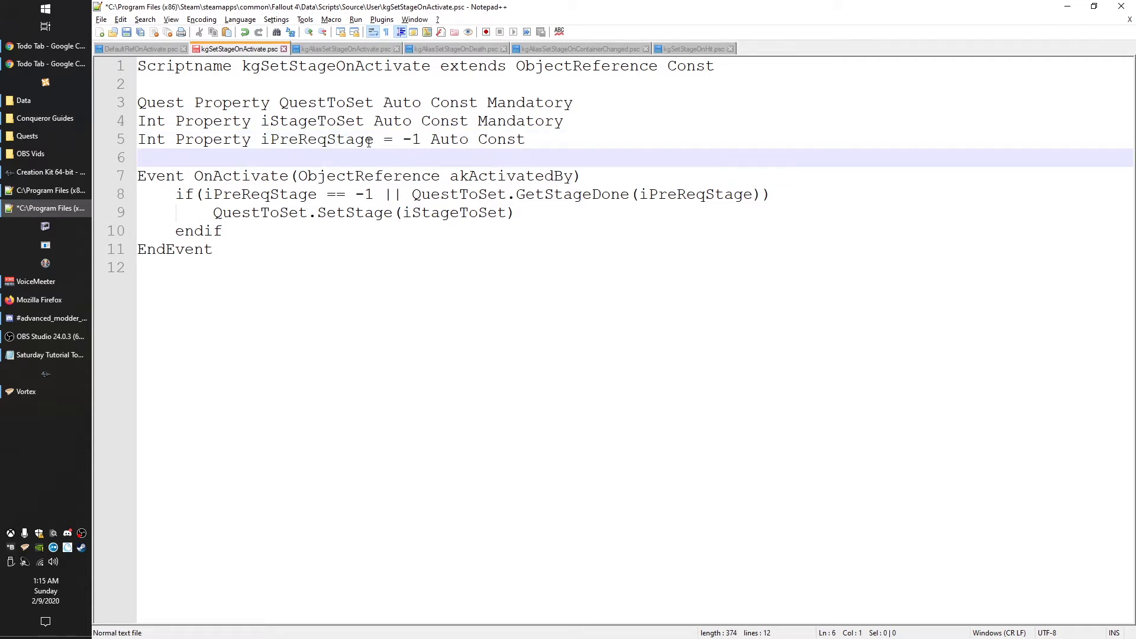
click(421, 141)
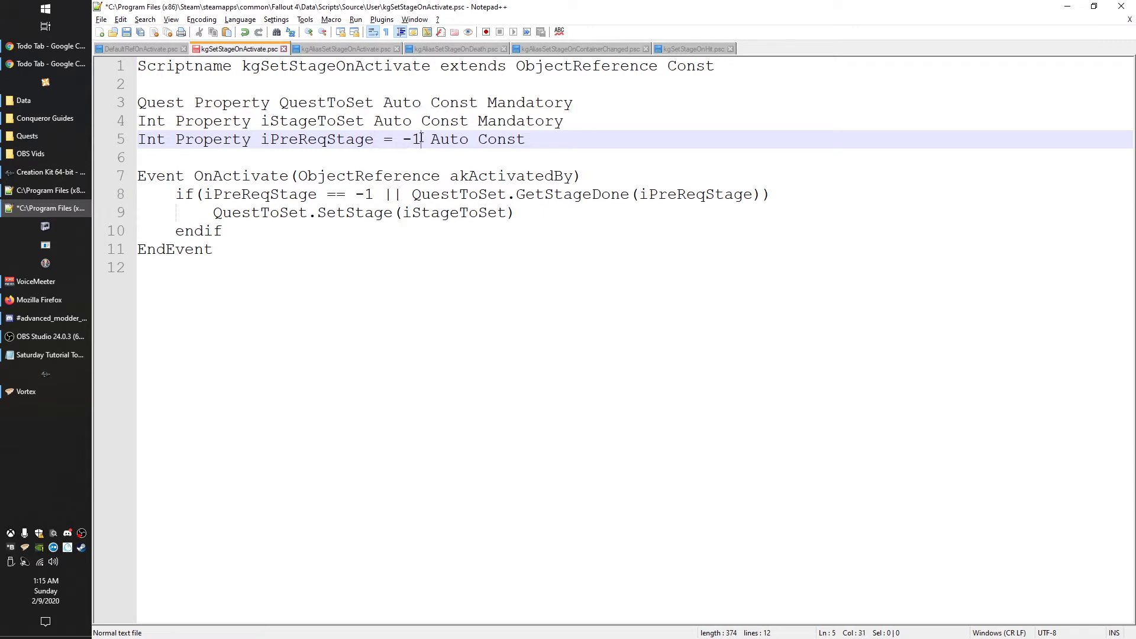
drag(421, 141, 374, 141)
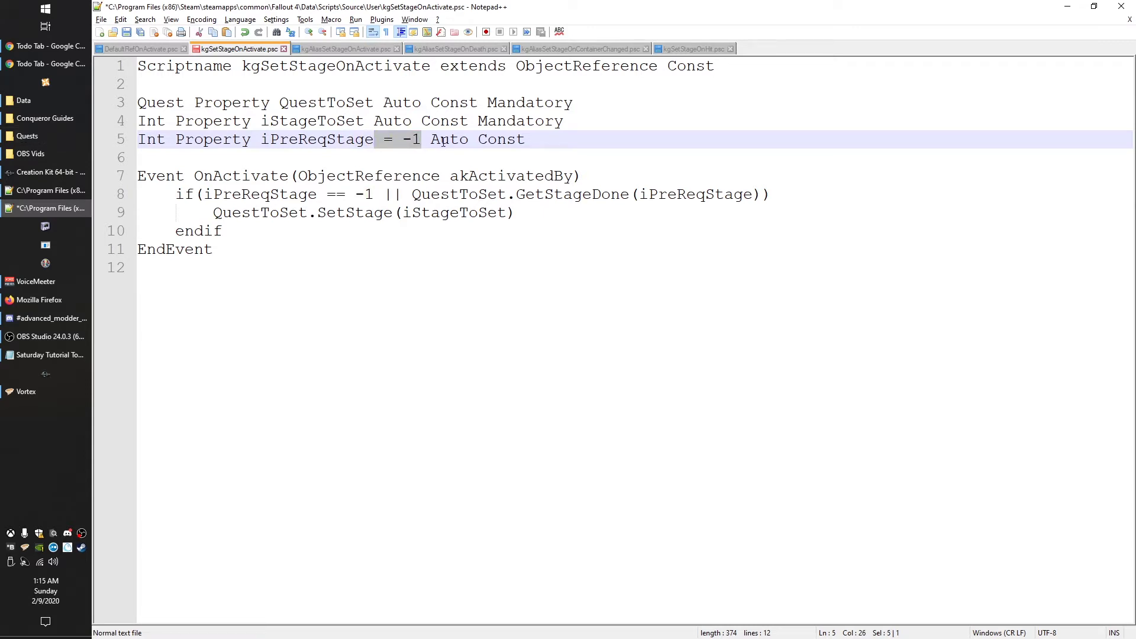
click(374, 141)
double_click(371, 141)
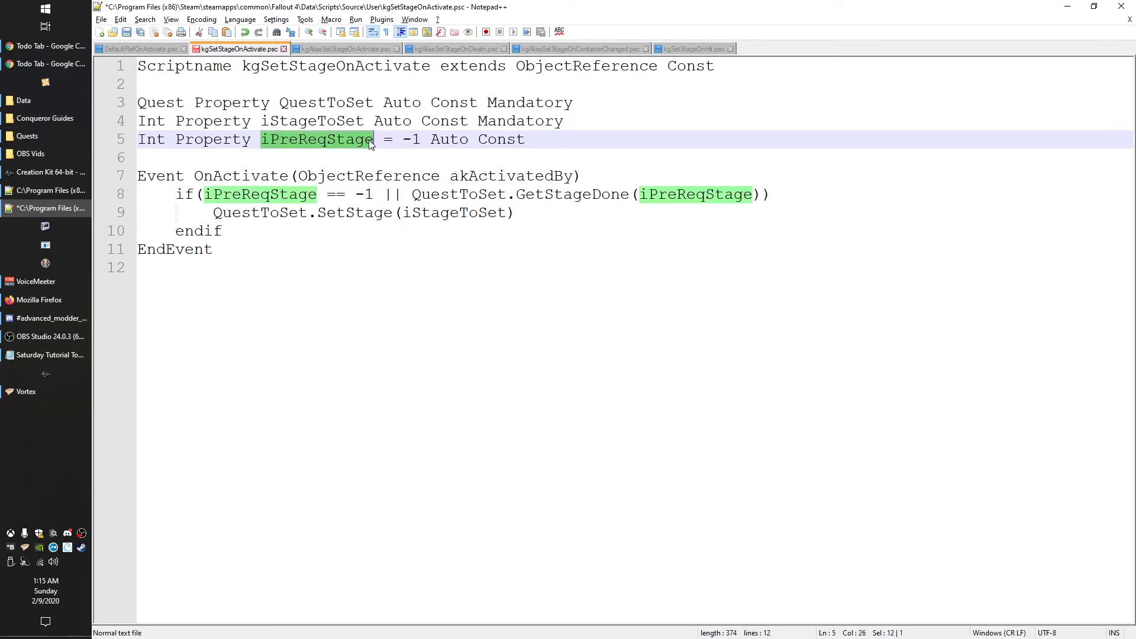
drag(371, 141, 421, 140)
click(421, 141)
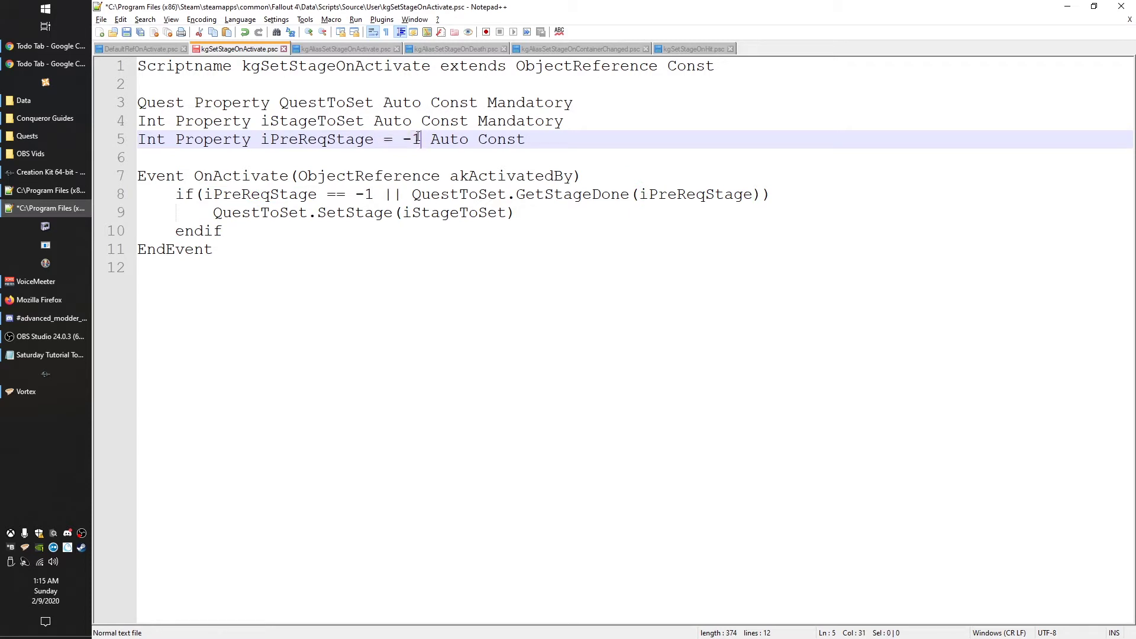
double_click(279, 139)
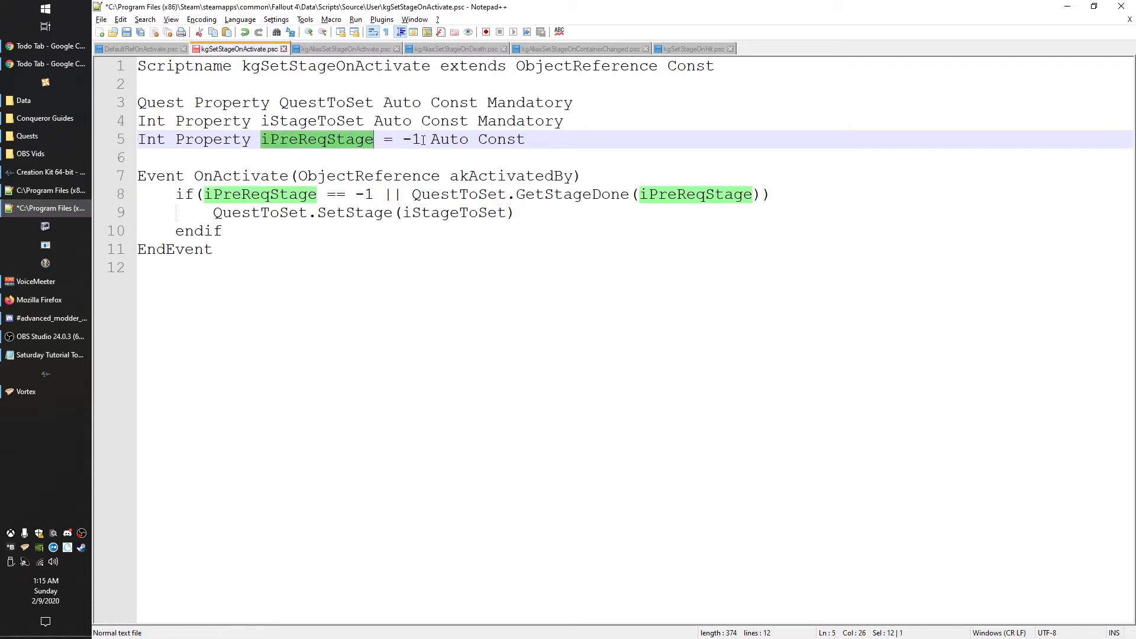
drag(422, 141, 374, 141)
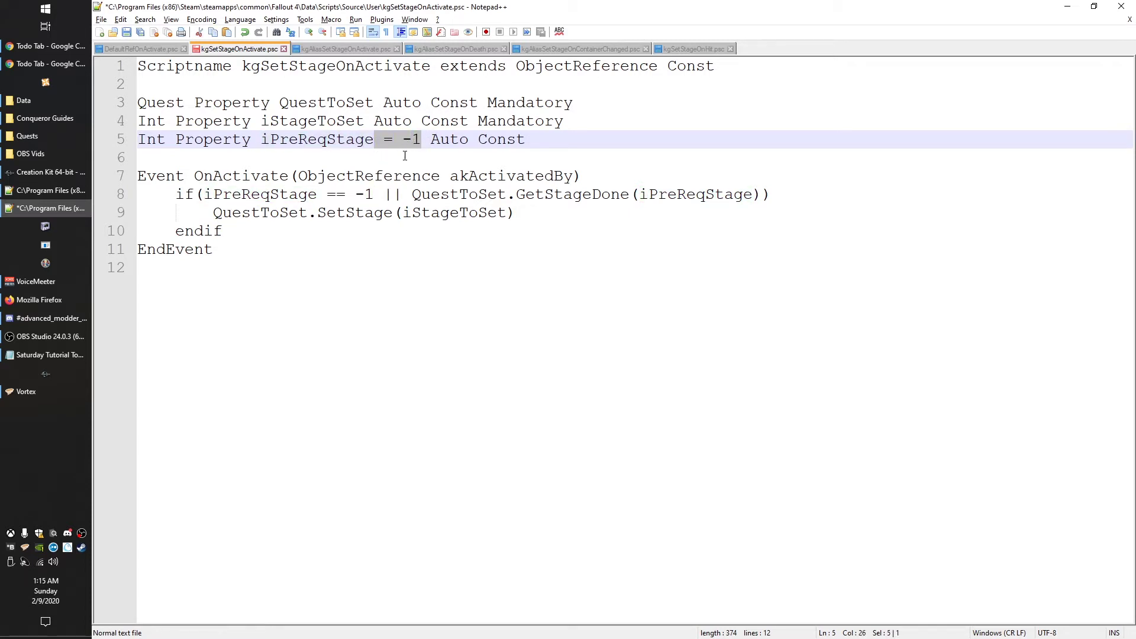
click(351, 142)
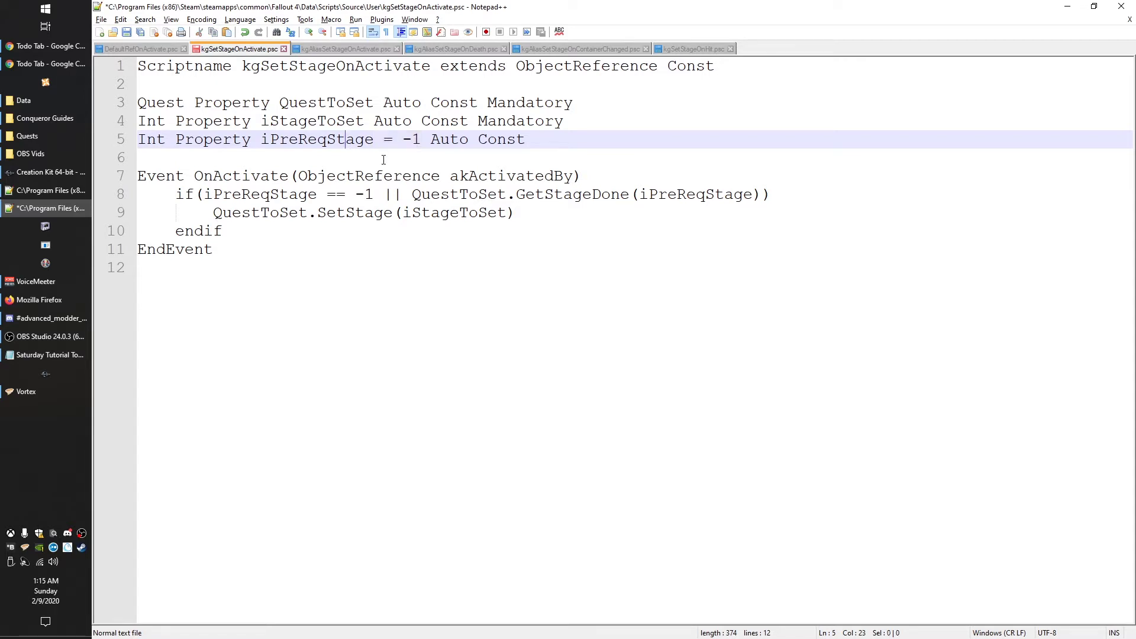
click(420, 139)
drag(421, 140, 404, 140)
double_click(373, 139)
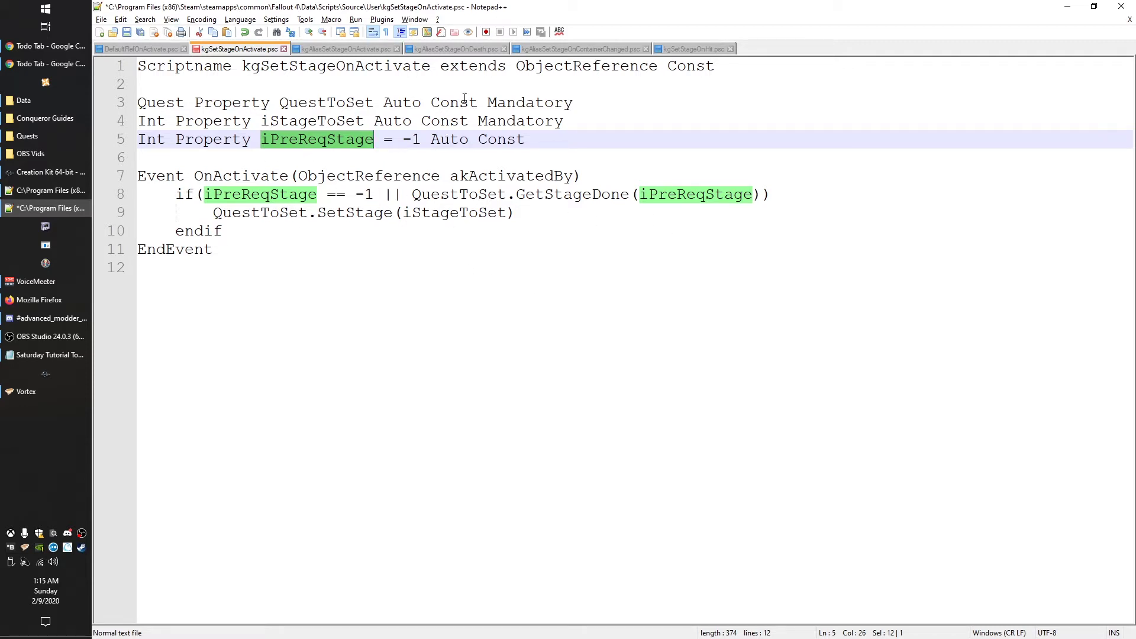
double_click(415, 139)
click(325, 139)
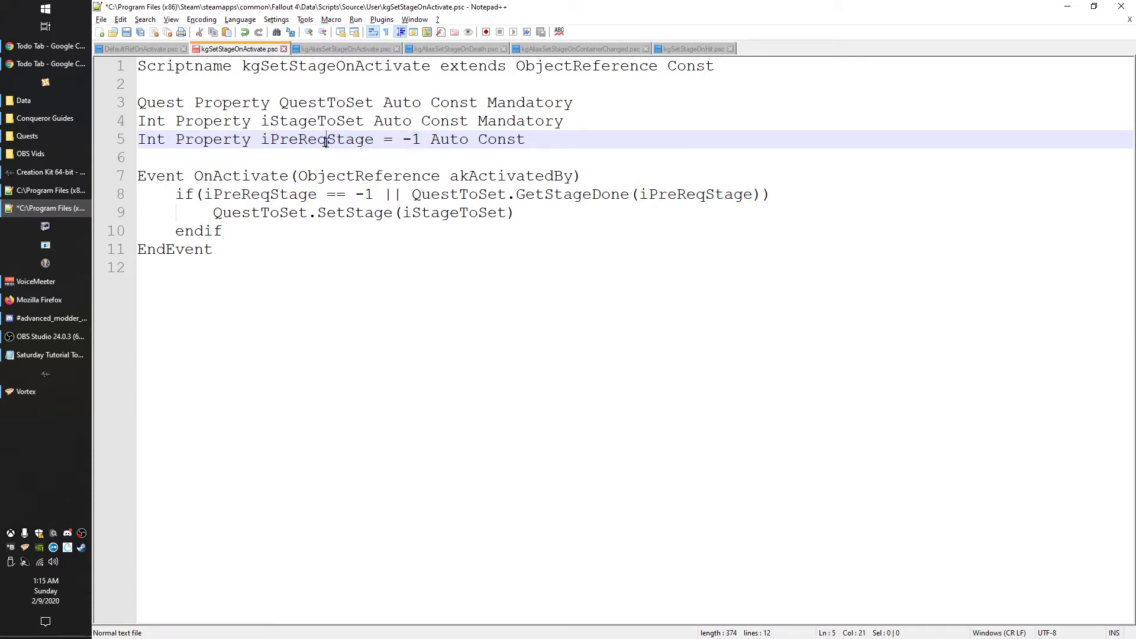
click(413, 139)
double_click(297, 139)
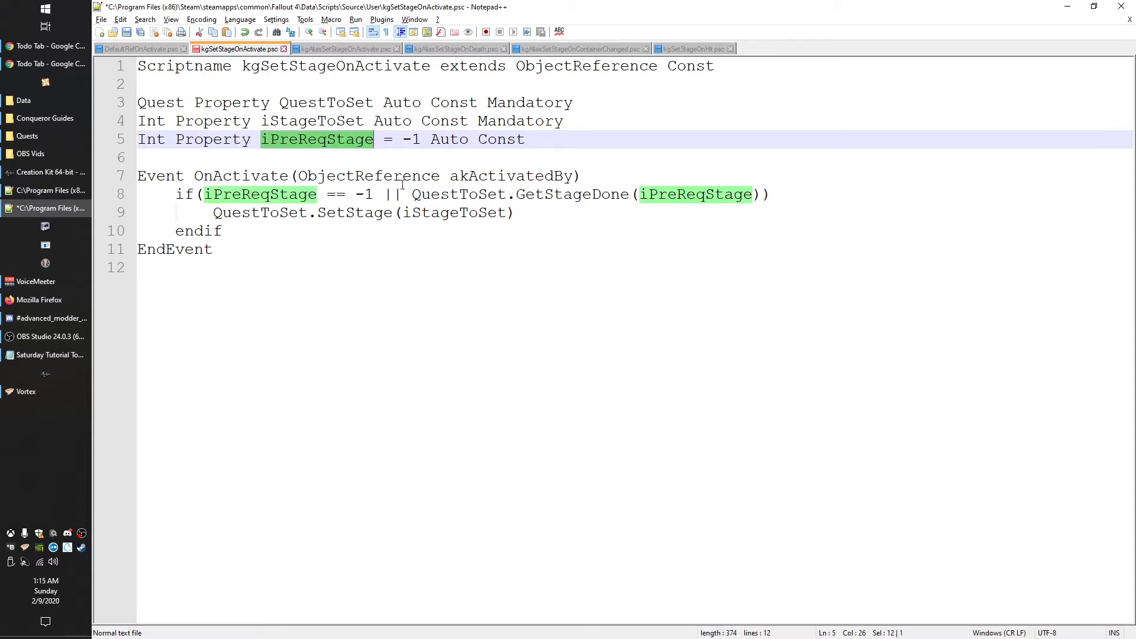
key(Left)
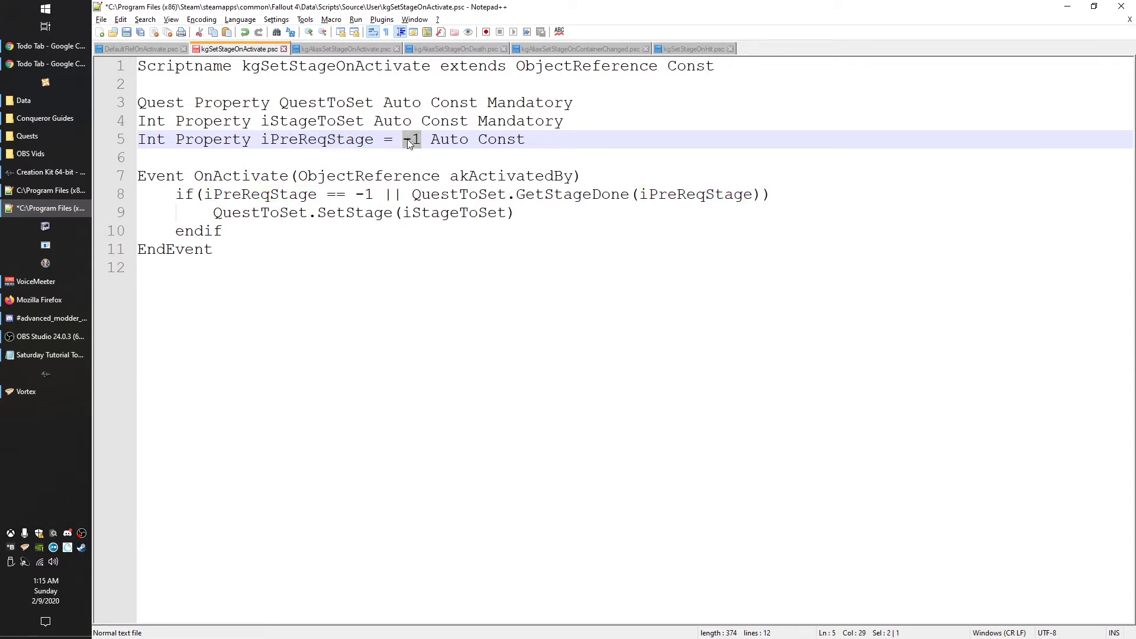
key(Down)
key(Up)
key(Left)
Examine the extent of the OnActivate event block and its header line with the akActivatedBy parameter
click(164, 153)
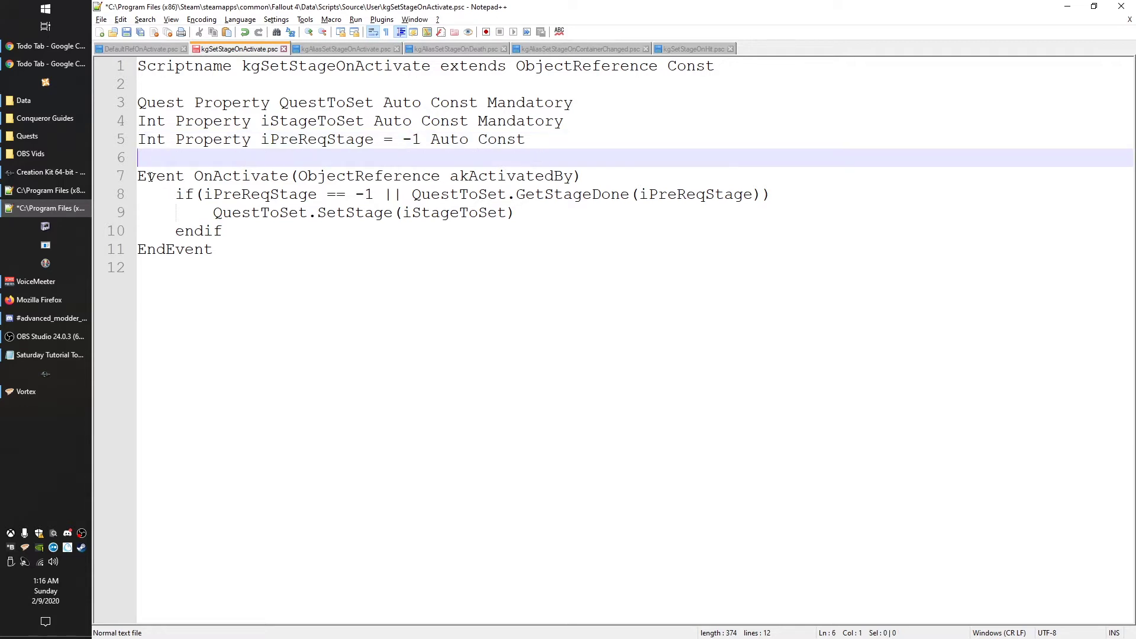
drag(138, 176, 228, 247)
click(261, 287)
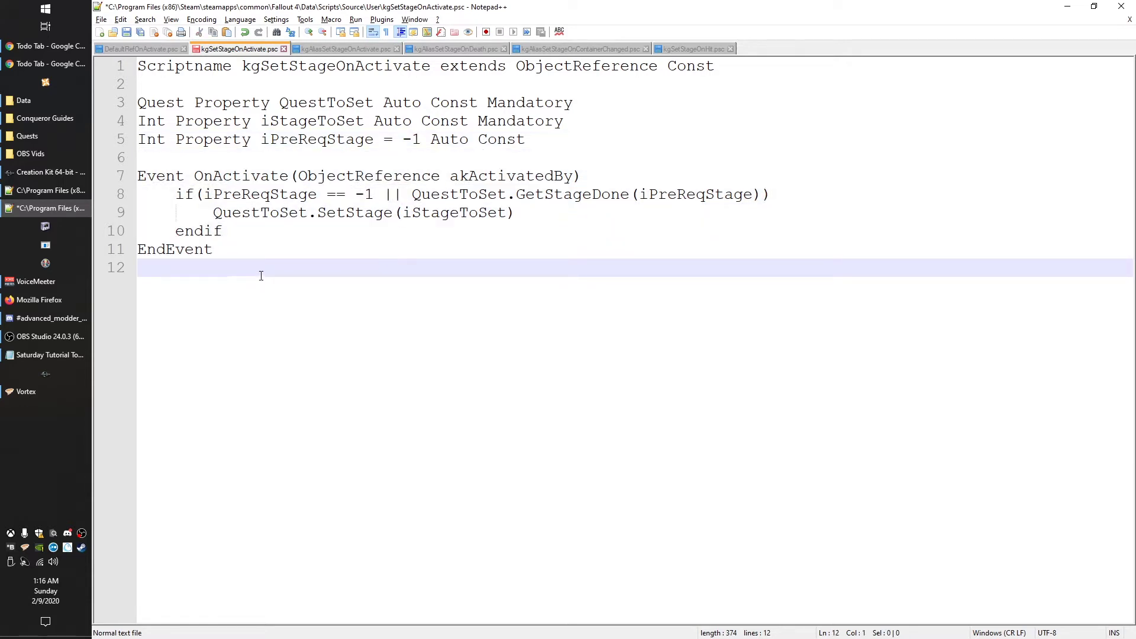
drag(139, 176, 585, 176)
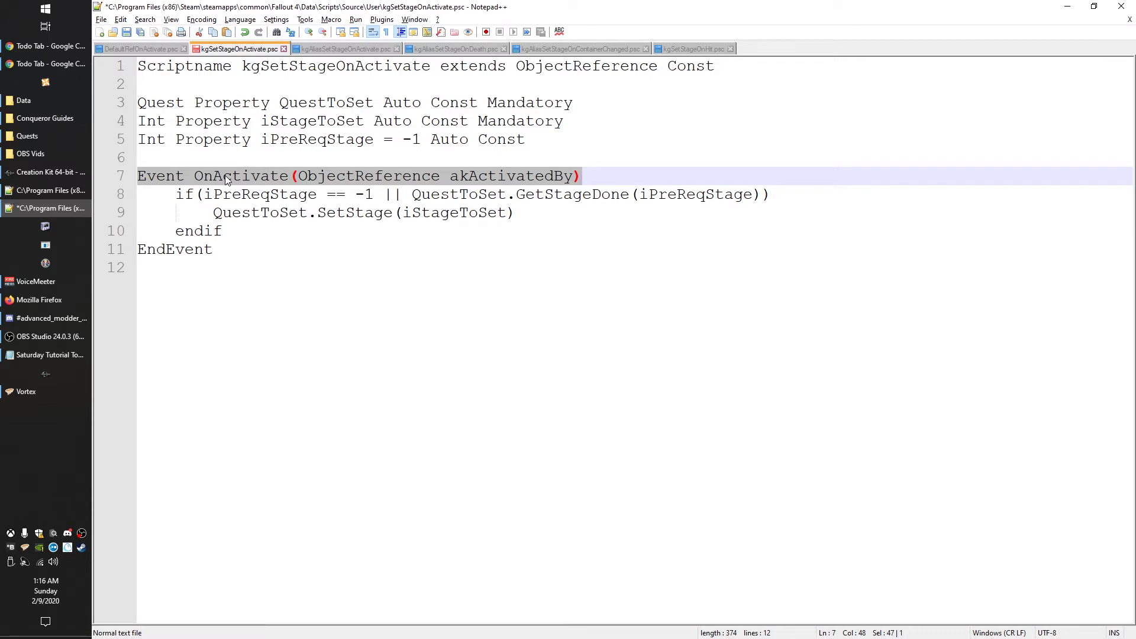
click(231, 337)
Examine the if block's comparison of iPreReqStage with -1 and its SetStage call, undoing any accidental text move
drag(176, 195, 239, 237)
click(246, 213)
double_click(249, 194)
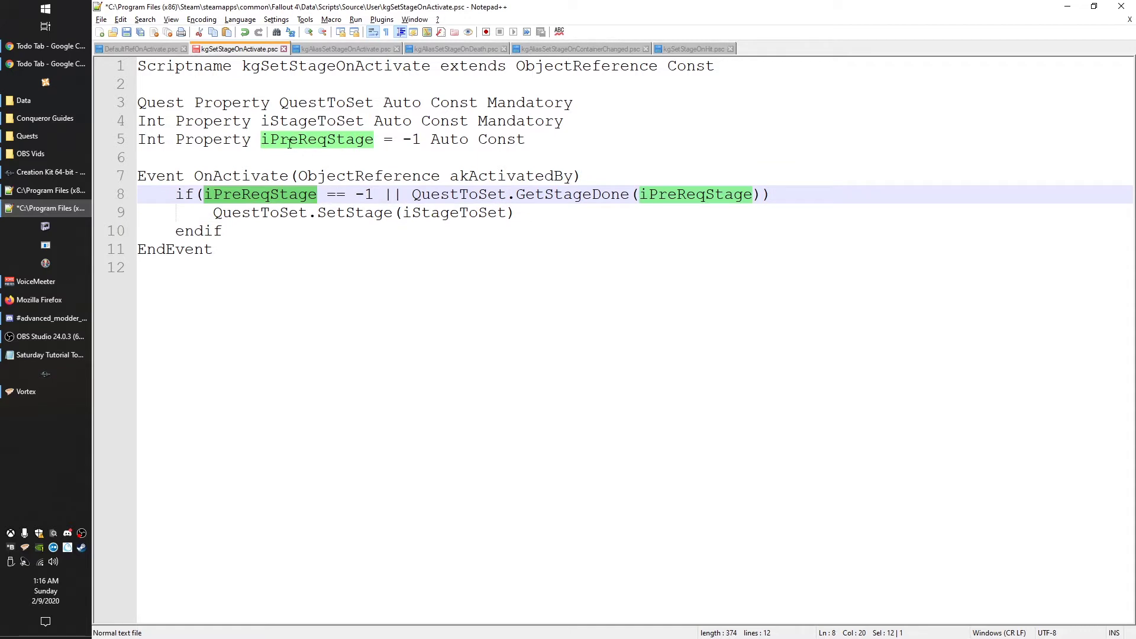
drag(402, 139, 420, 139)
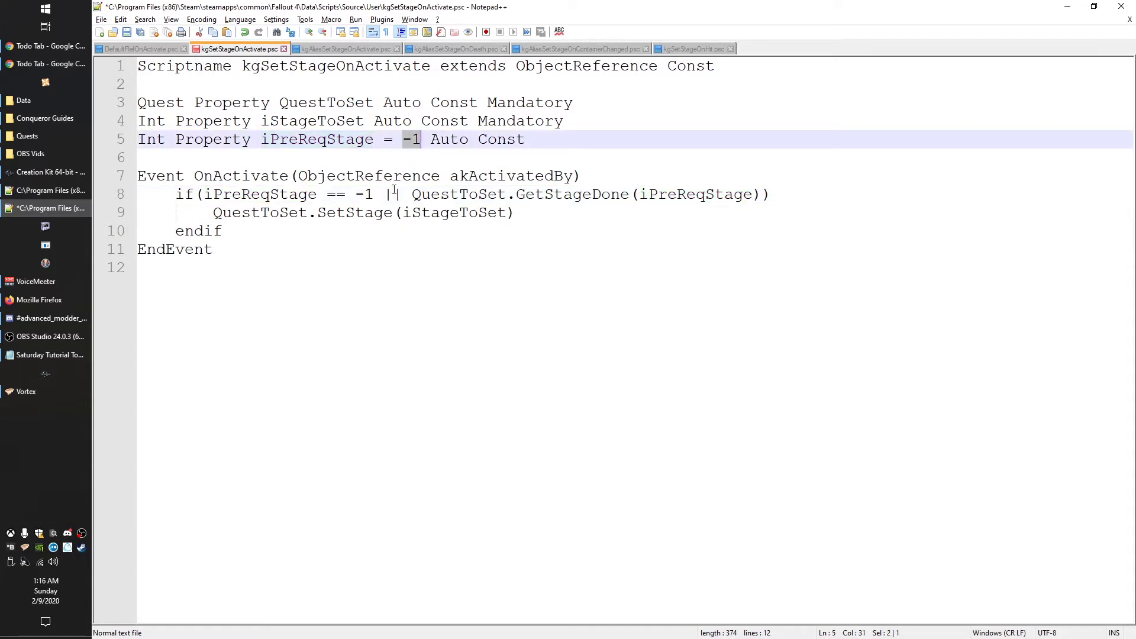
drag(204, 194, 377, 199)
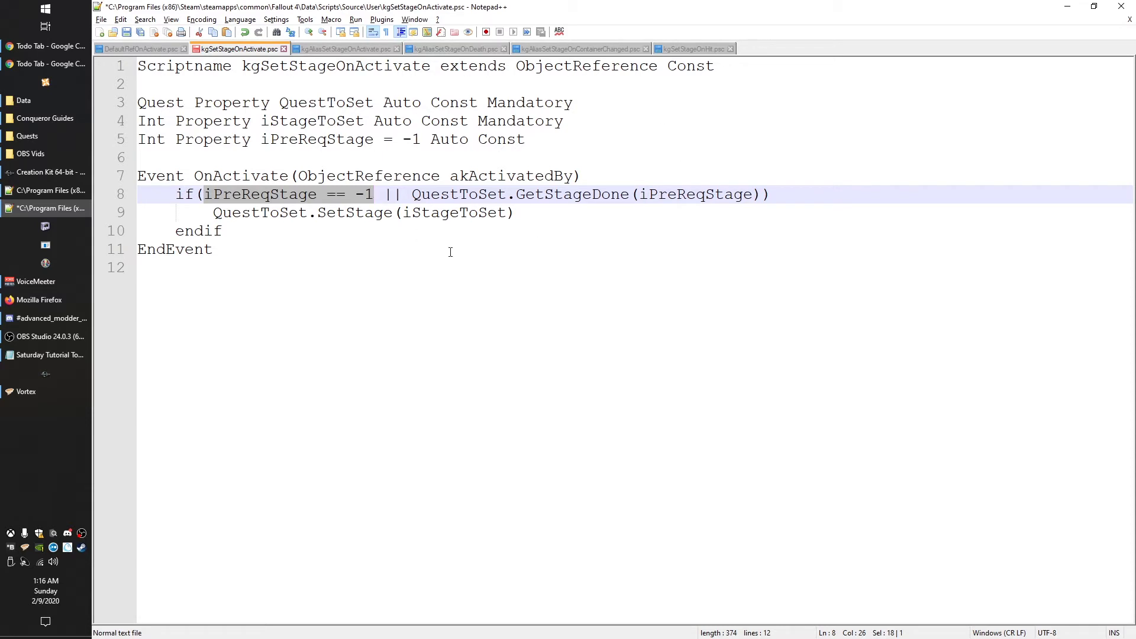
drag(284, 195, 498, 213)
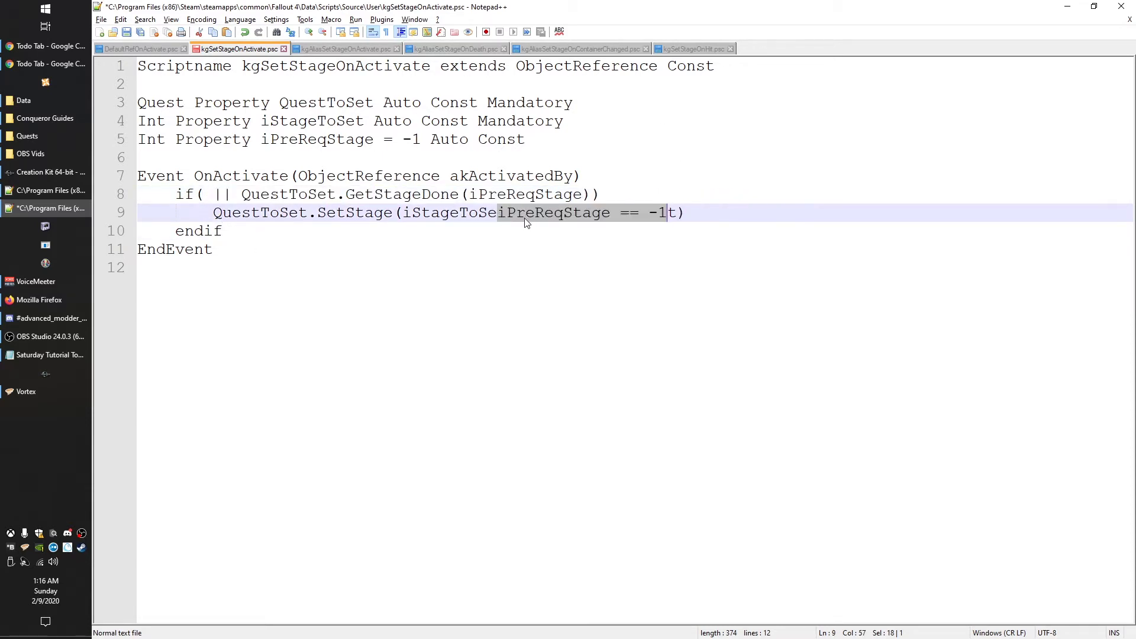
key(ctrl+z)
drag(213, 213, 525, 218)
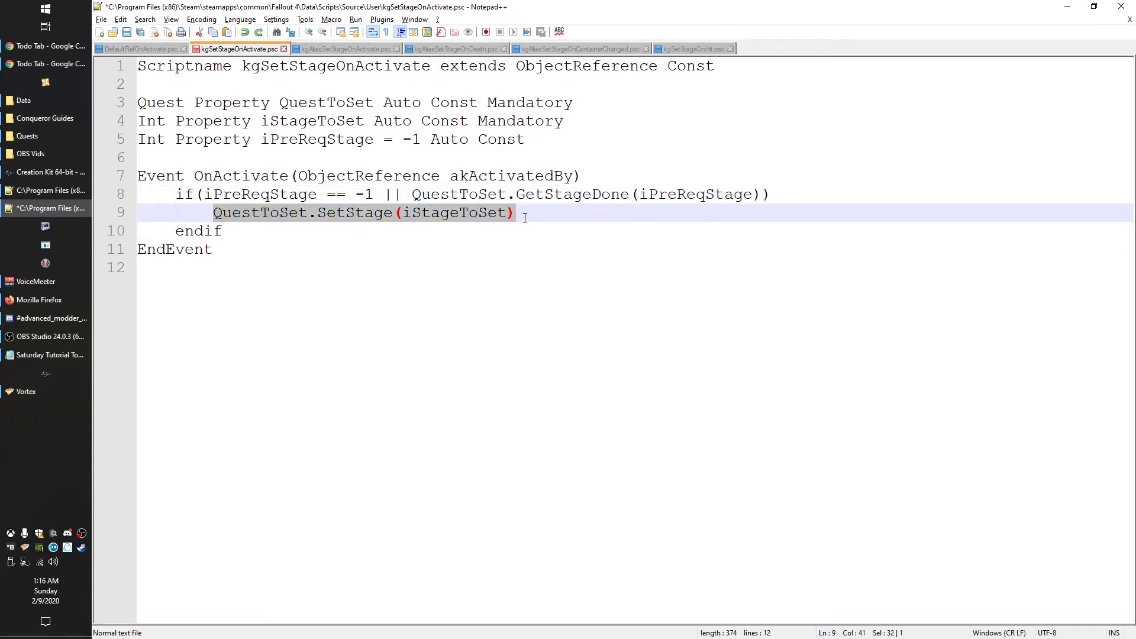
click(375, 223)
Examine the || operator in the if condition and the iPreReqStage == -1 check before it
drag(375, 195, 404, 194)
click(385, 194)
click(374, 194)
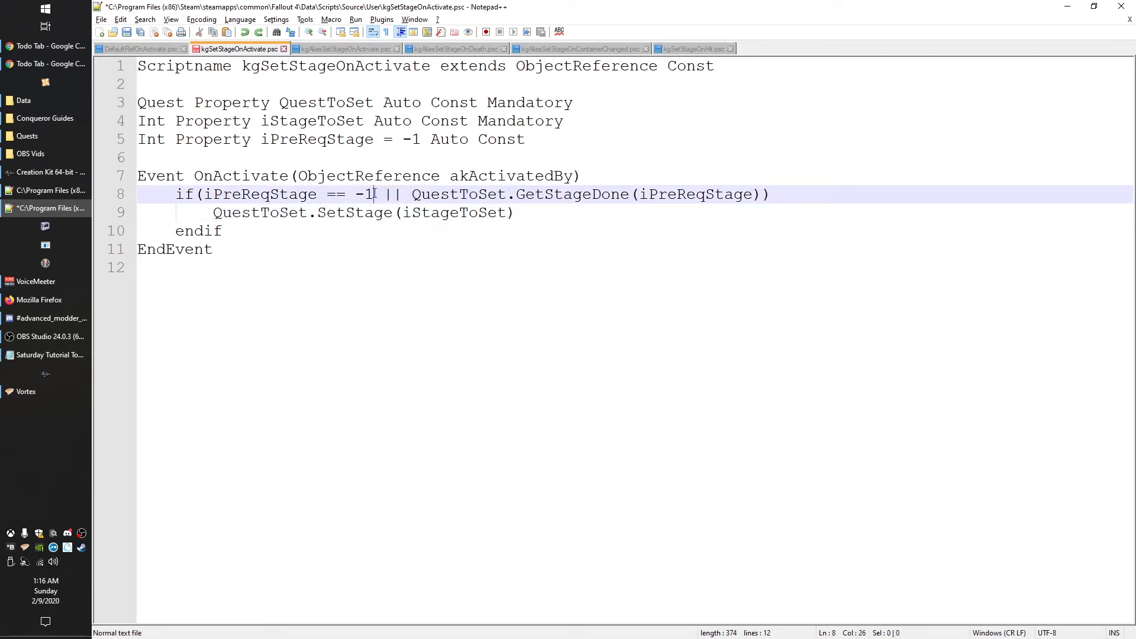
drag(205, 194, 373, 194)
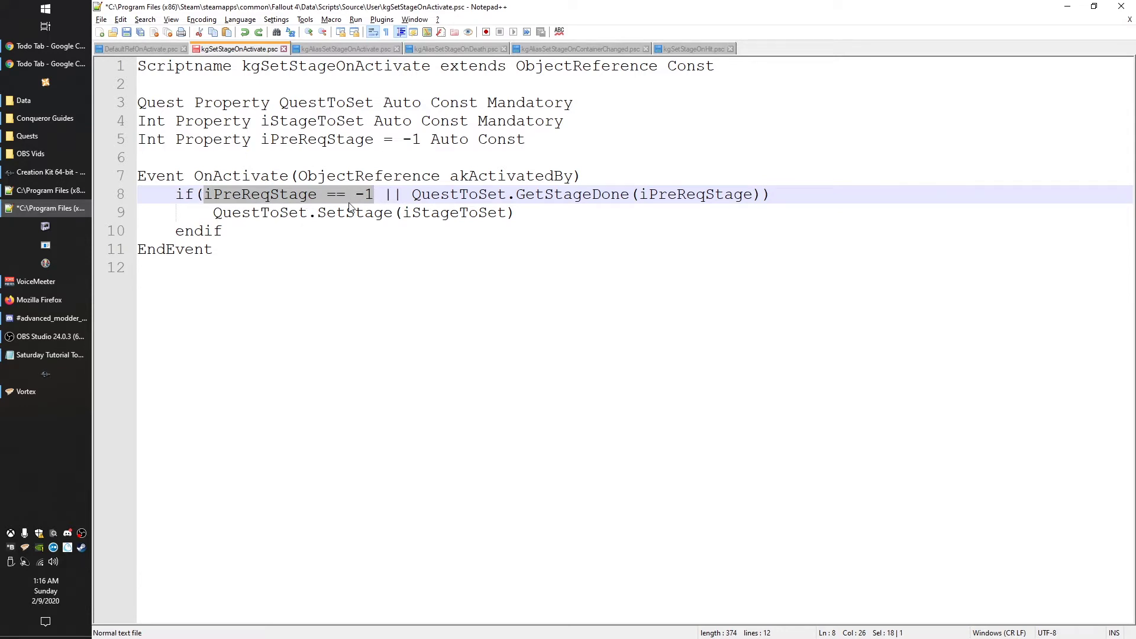
click(412, 196)
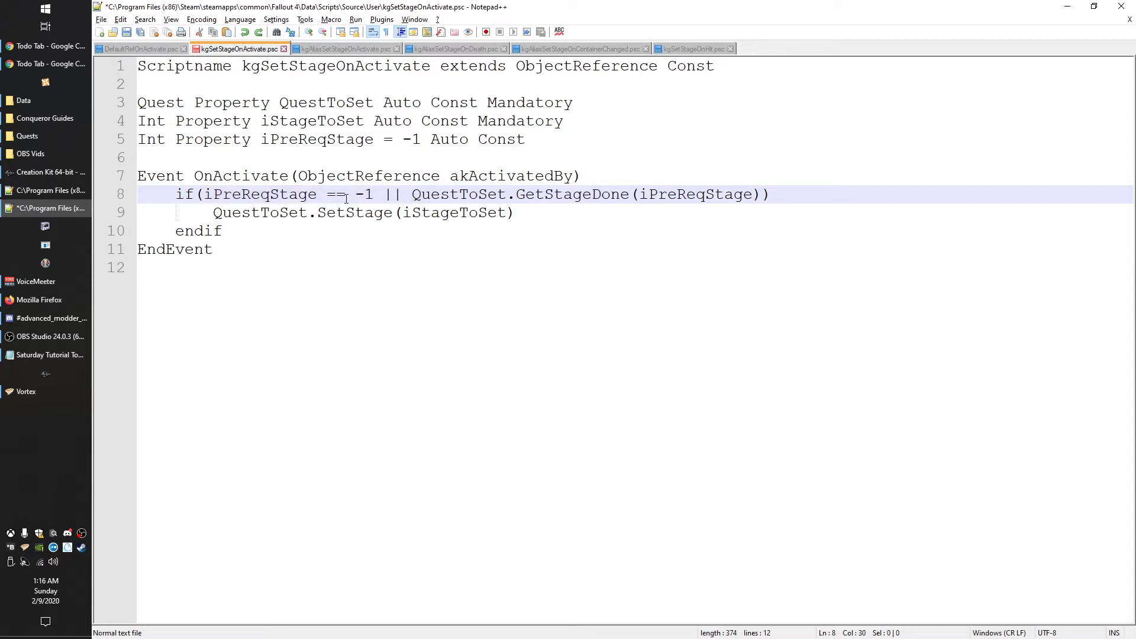
drag(374, 196, 204, 196)
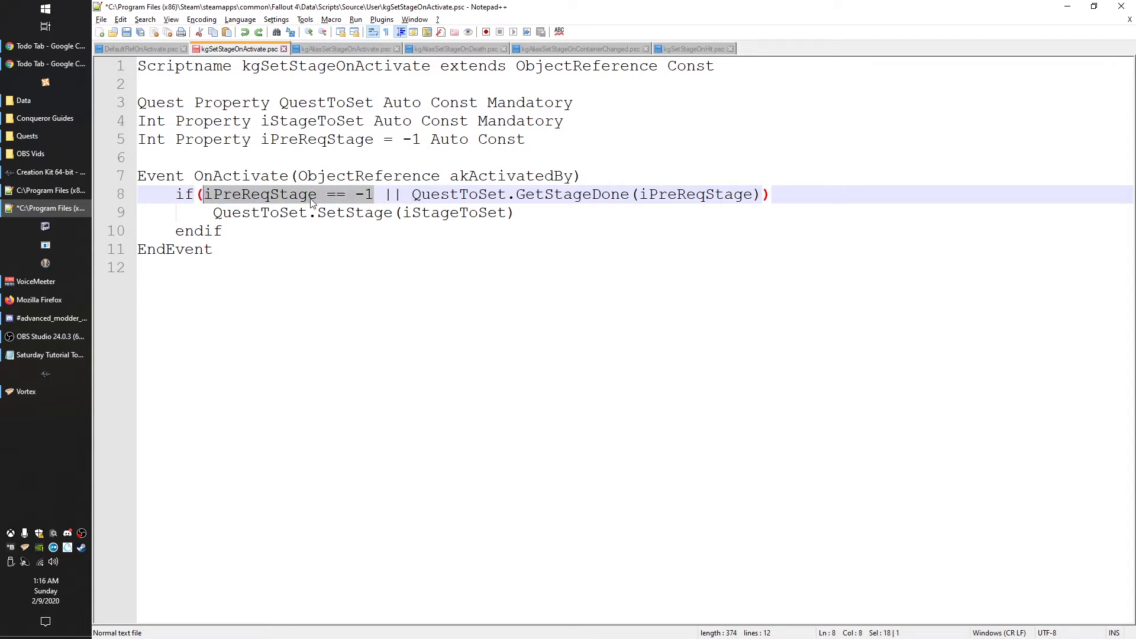
Examine the second half of the if condition, where QuestToSet calls GetStageDone
drag(413, 195, 572, 204)
click(430, 201)
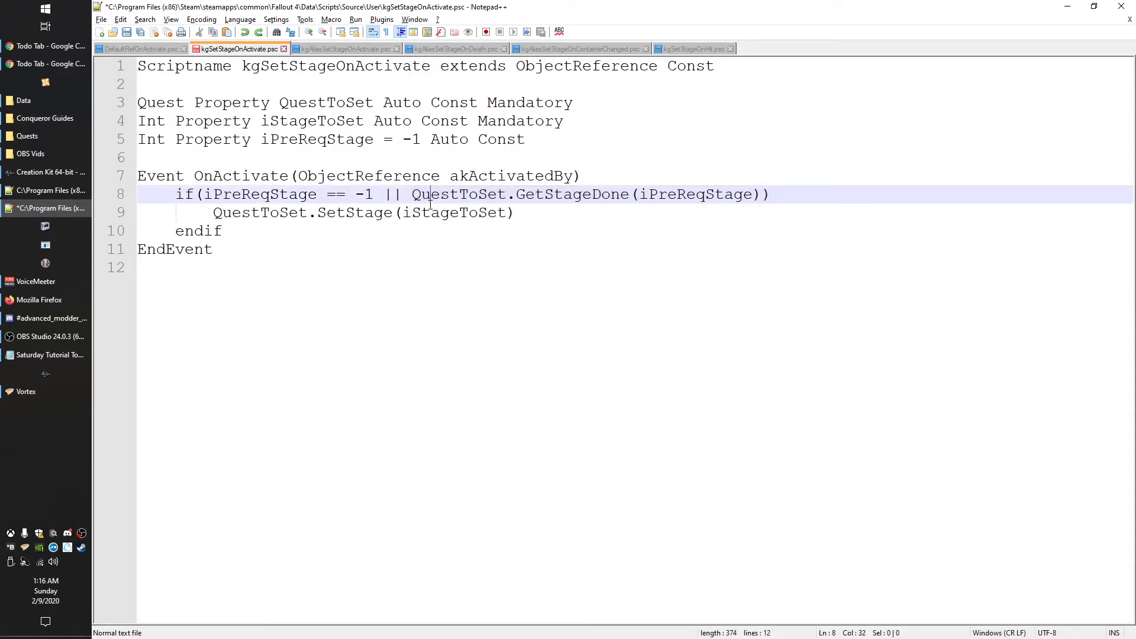
click(409, 195)
double_click(424, 196)
click(562, 195)
double_click(562, 195)
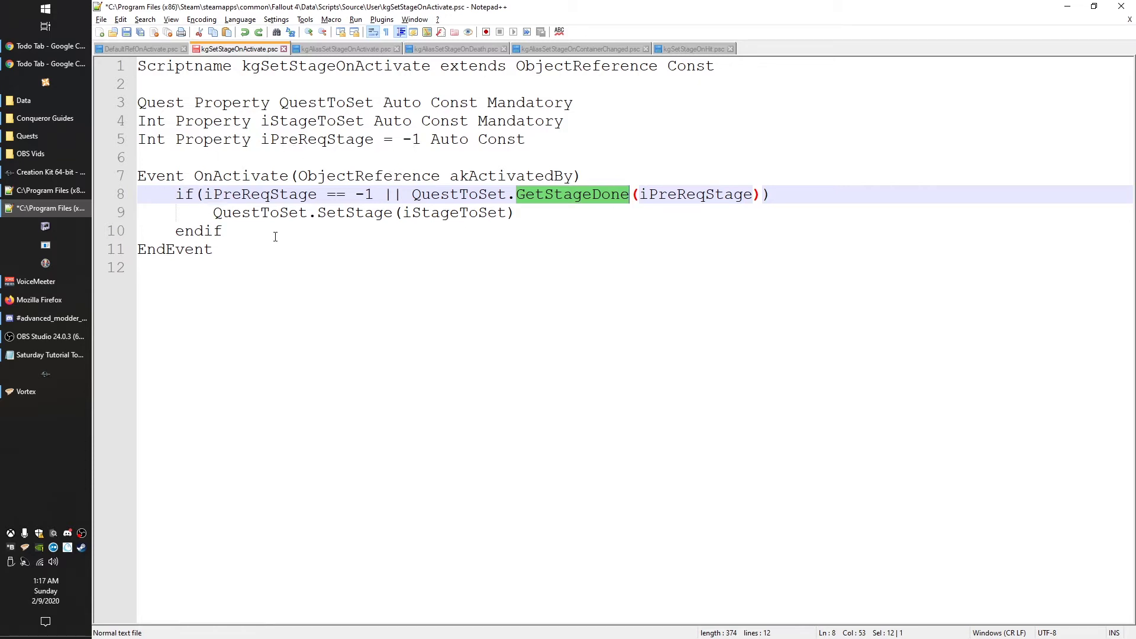
Review the full if condition, including GetStageDone's iPreReqStage argument, through to the QuestToSet.SetStage(iStageToSet) line
drag(205, 196, 293, 193)
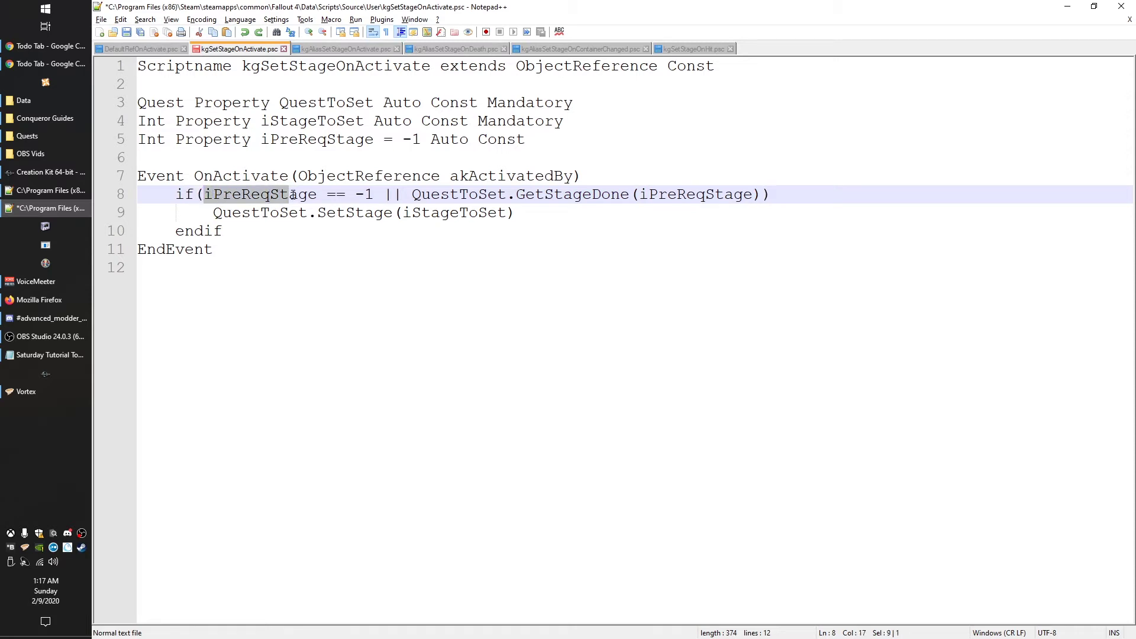
click(368, 194)
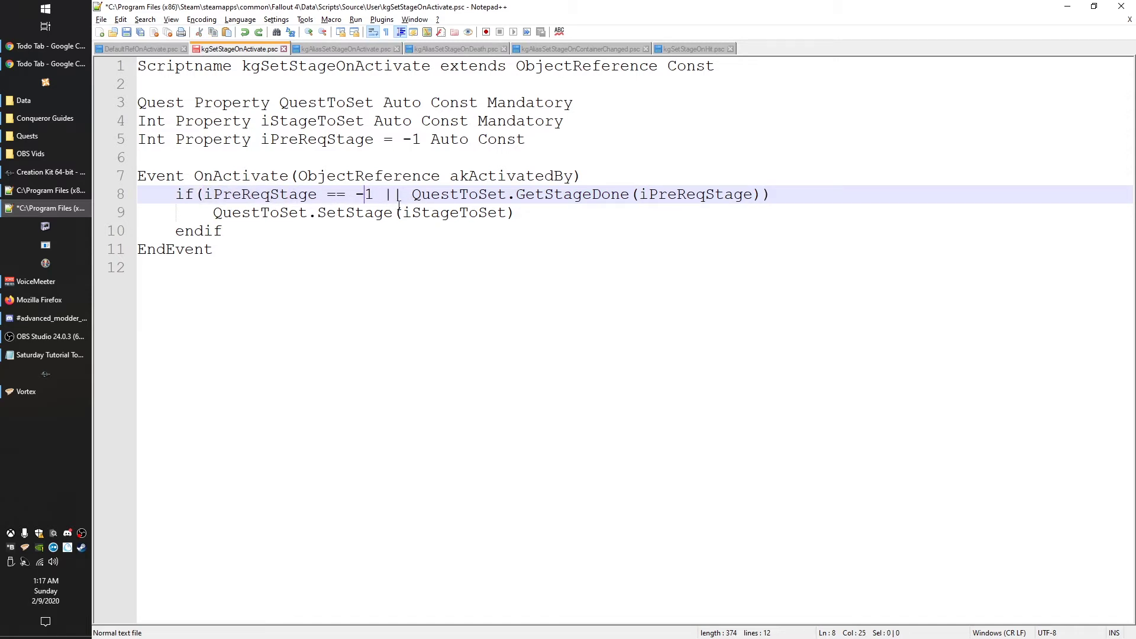
drag(409, 196, 506, 195)
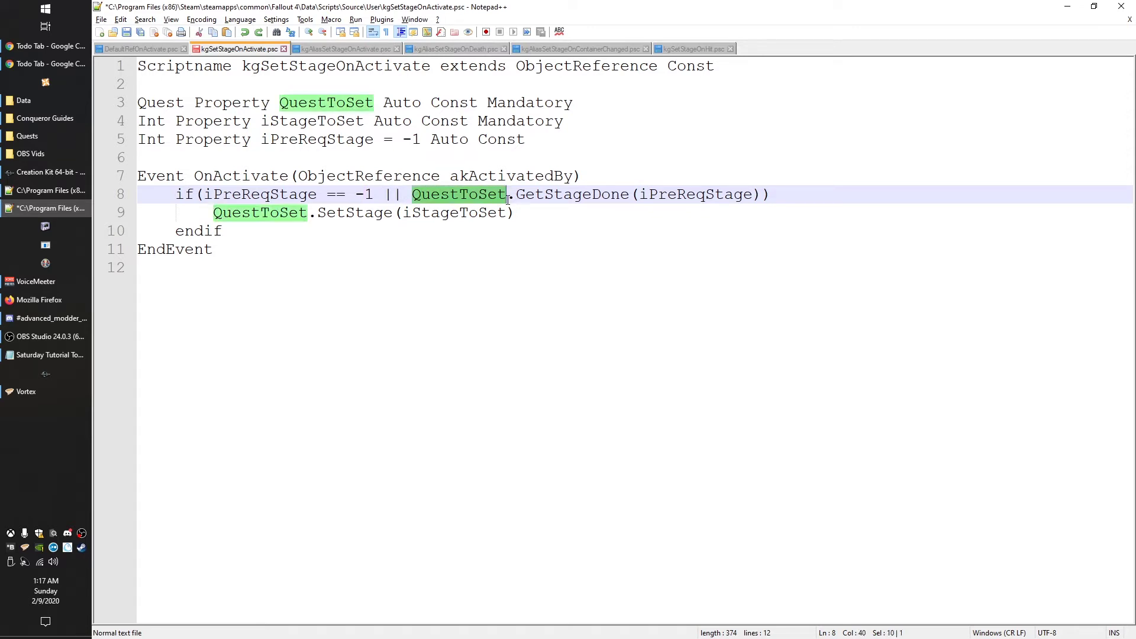
click(473, 194)
double_click(535, 194)
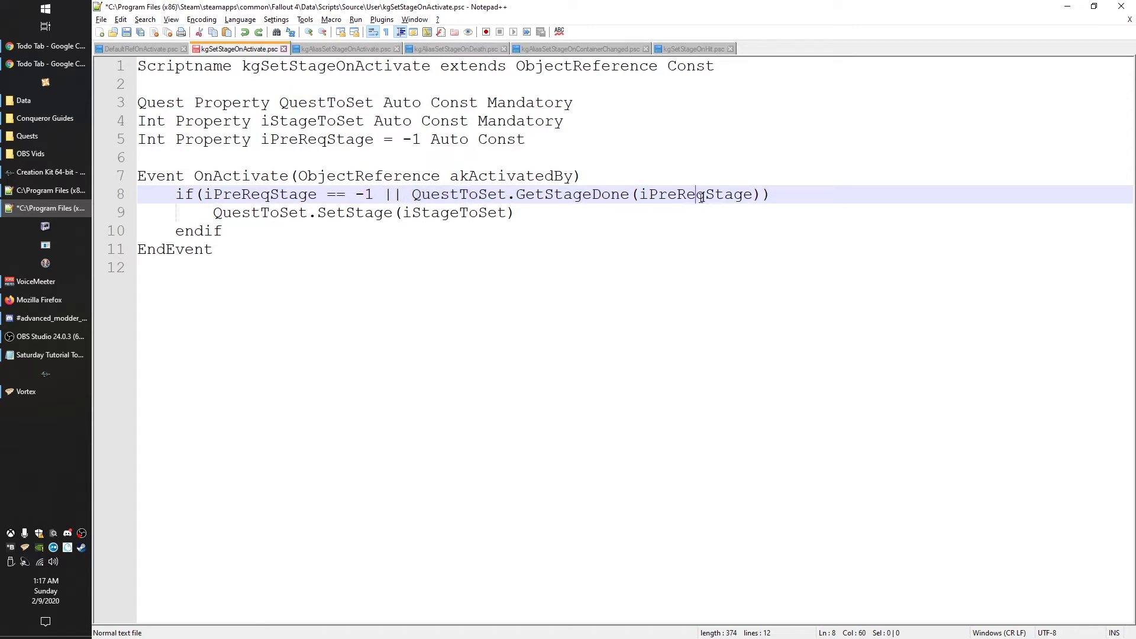
double_click(692, 197)
click(676, 194)
double_click(488, 194)
drag(212, 213, 538, 213)
click(538, 213)
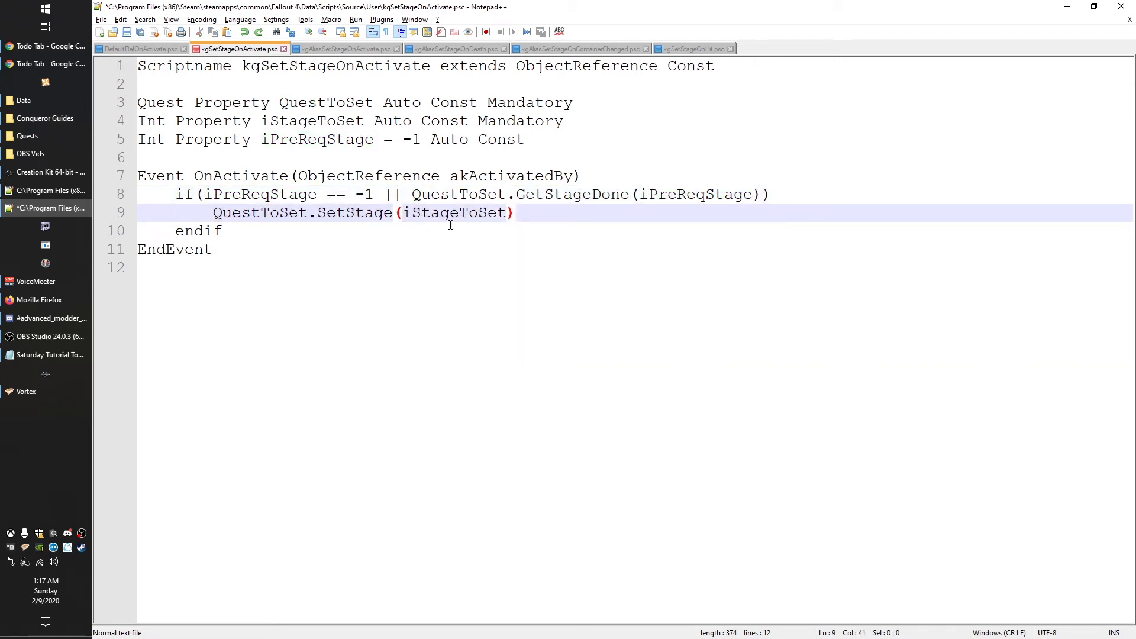
Save kgSetStageOnActivate.psc, and recheck its SetStage line and iPreReqStage property
click(553, 195)
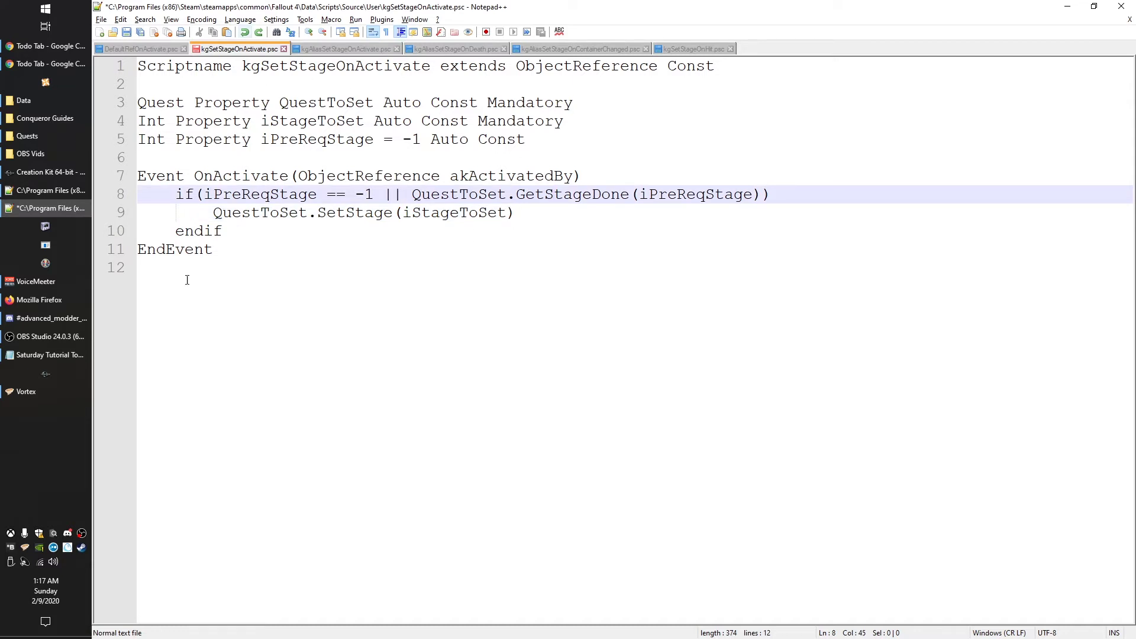
key(ctrl+s)
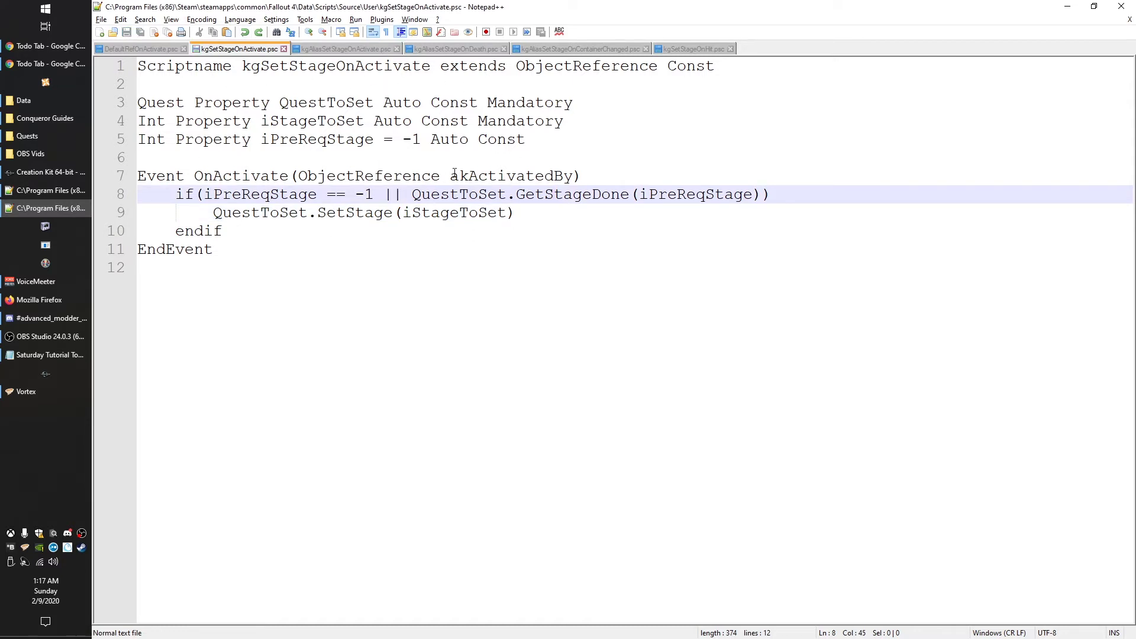
key(Down)
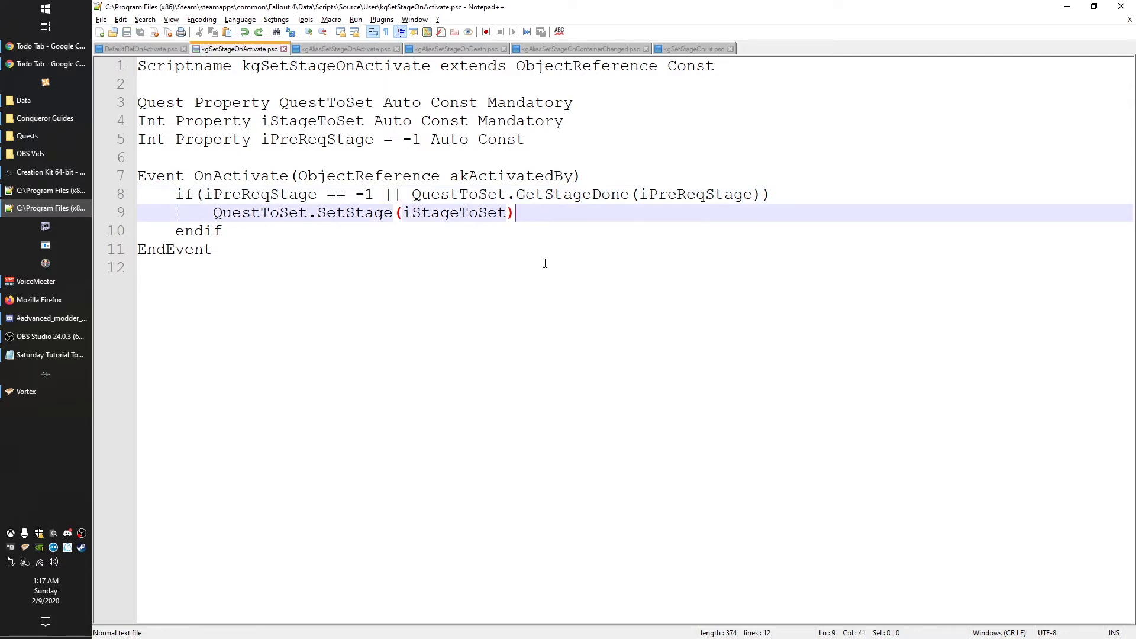
drag(205, 211, 548, 213)
double_click(300, 139)
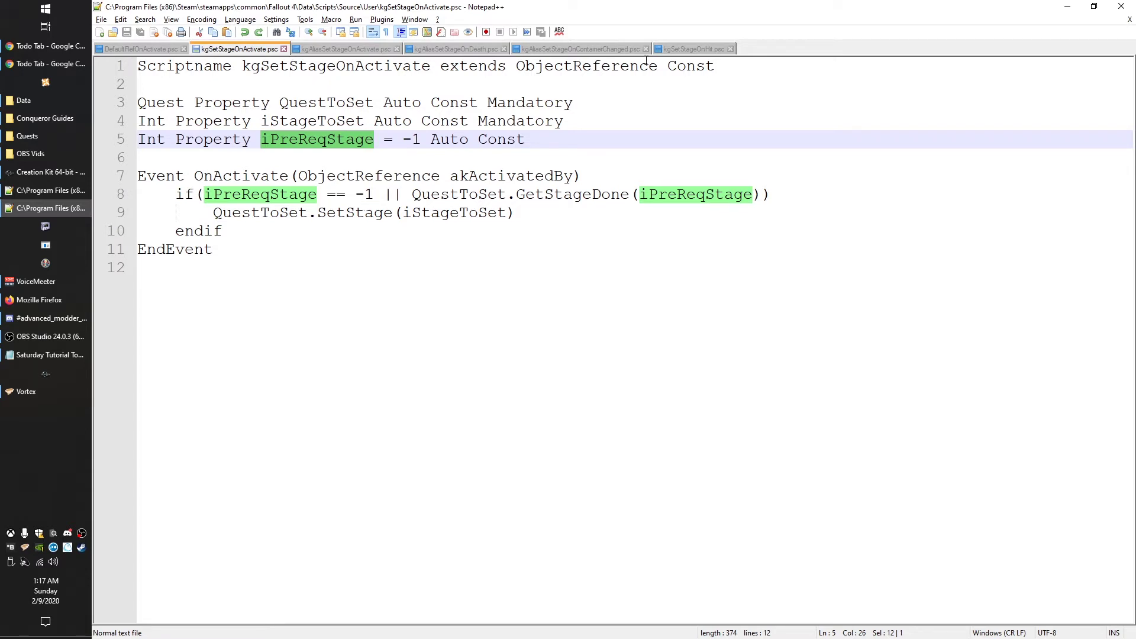
Compare the type each script extends: ObjectReference in kgSetStageOnActivate.psc and ReferenceAlias in kgAliasSetStageOnActivate.psc
click(330, 50)
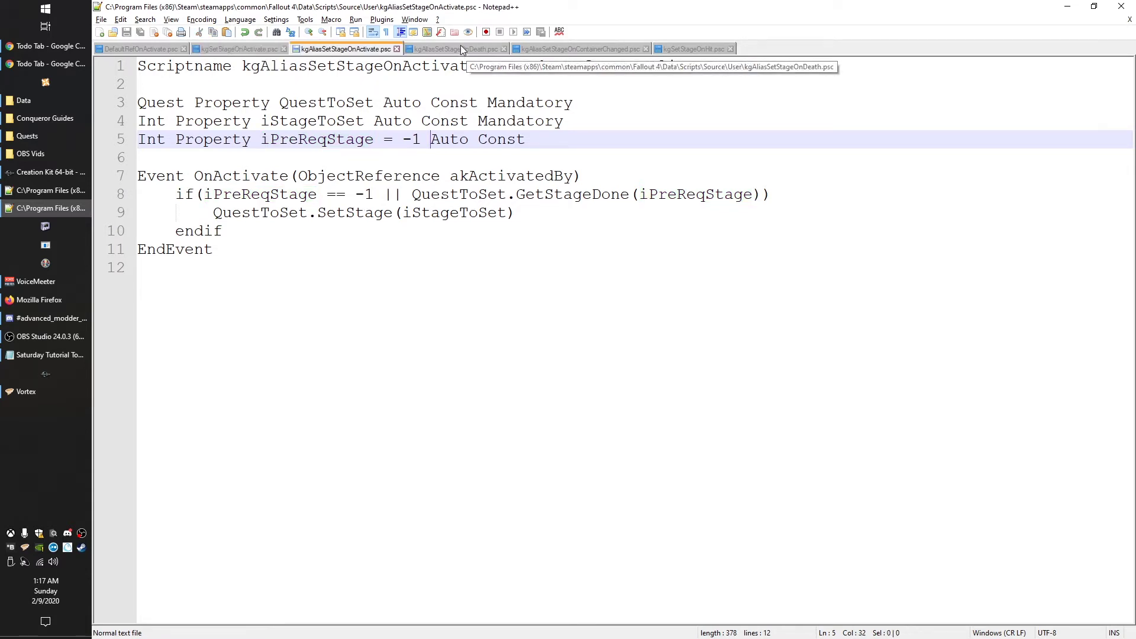
click(459, 47)
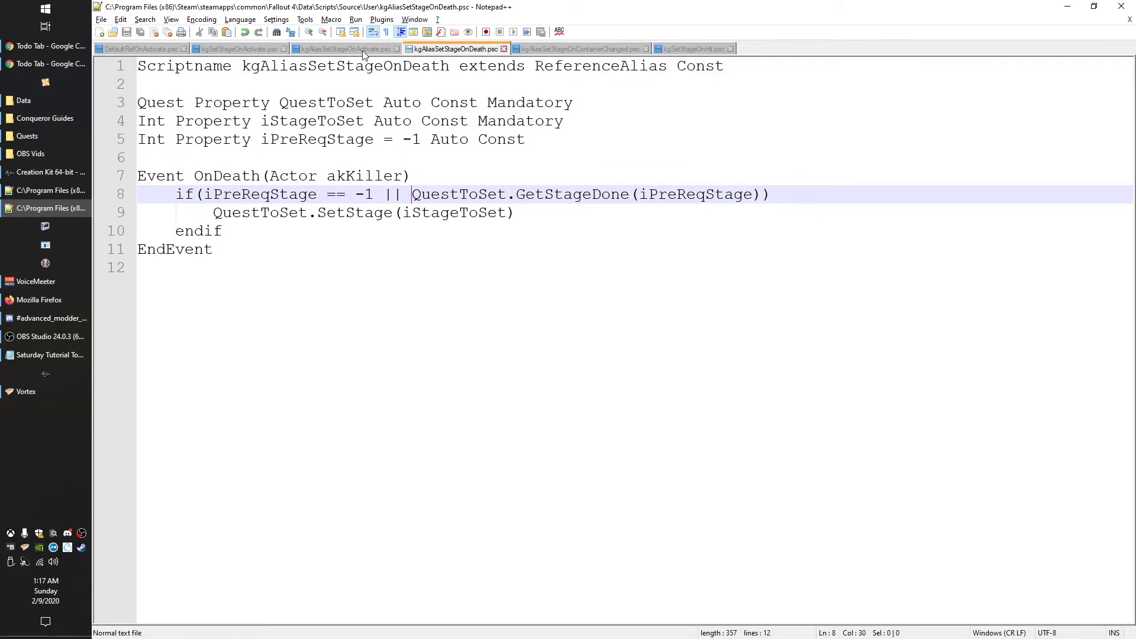
click(346, 49)
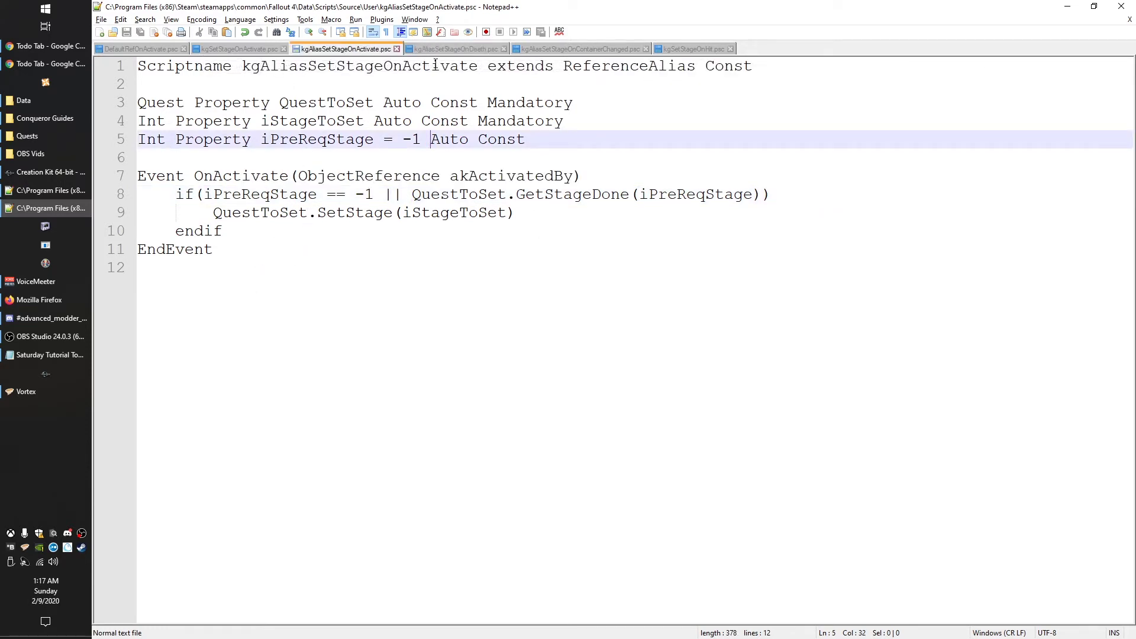
click(244, 50)
click(260, 120)
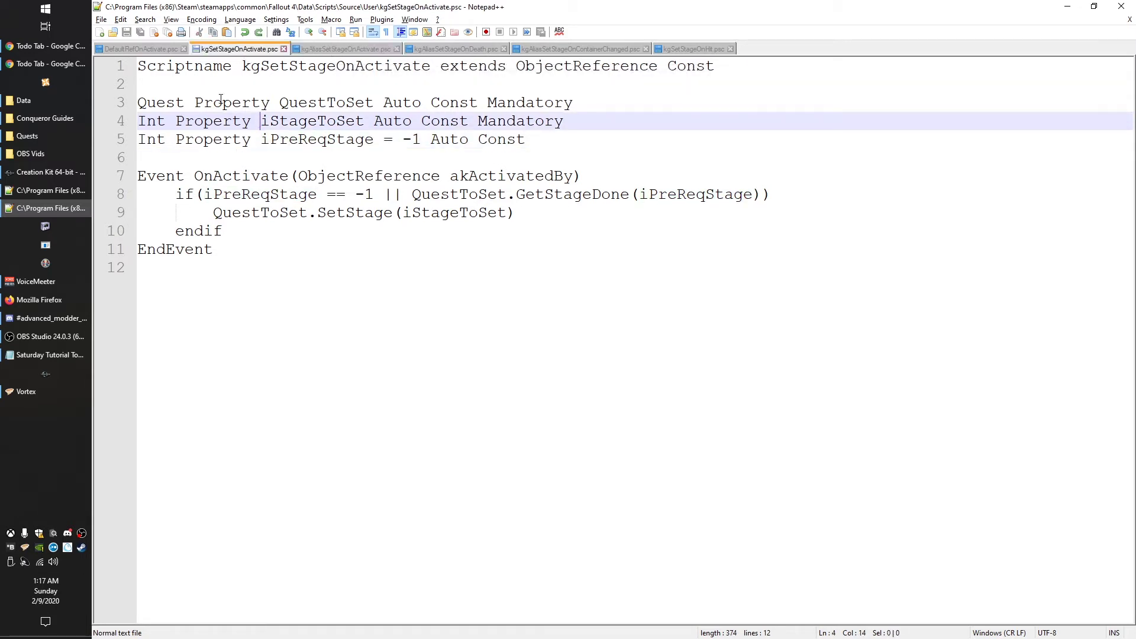
double_click(549, 67)
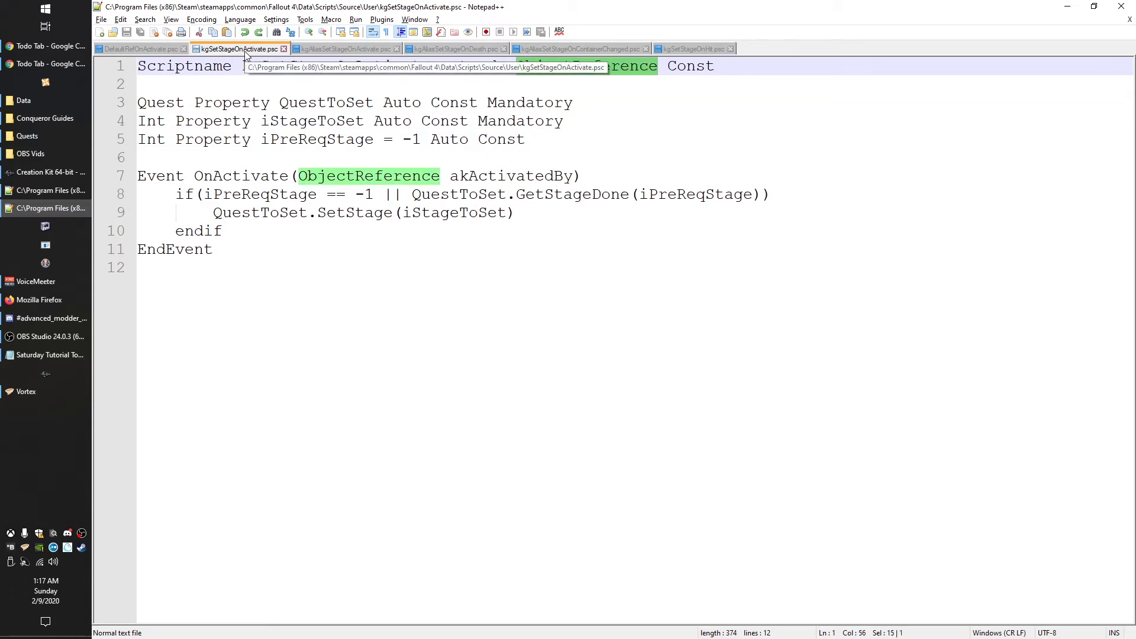
click(329, 51)
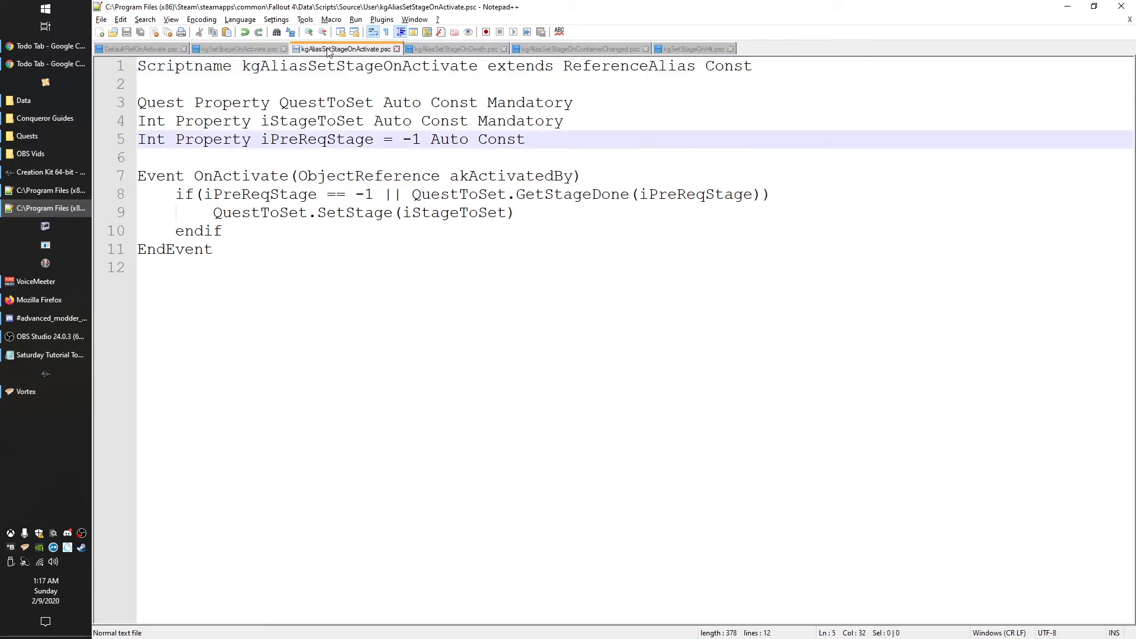
double_click(629, 67)
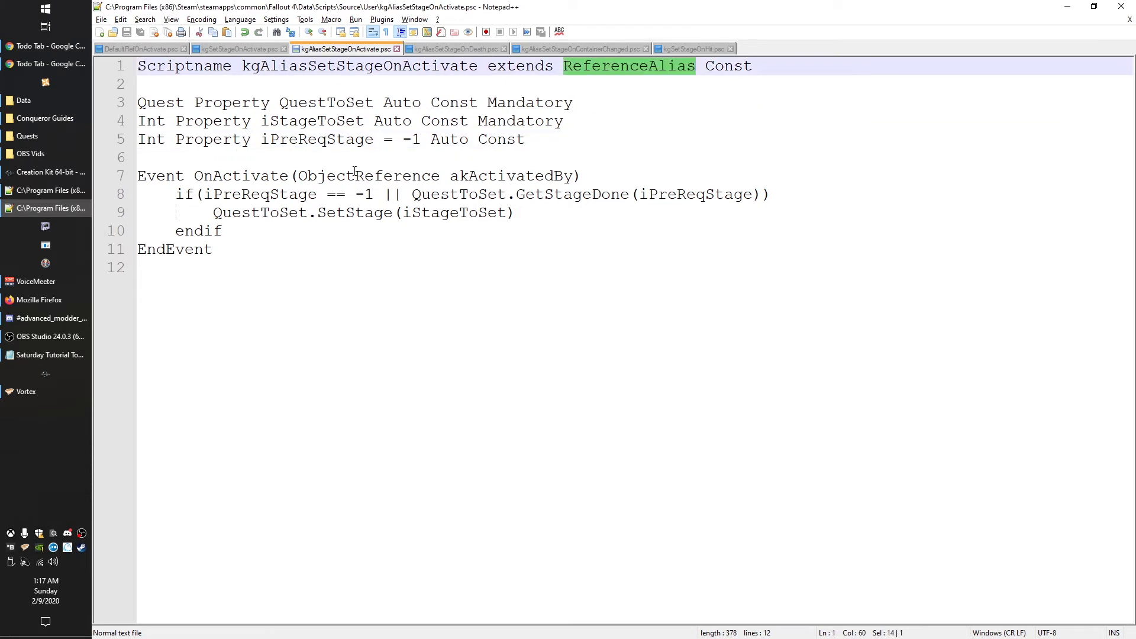
Open the TurnInBell alias of kgQuest_105RepeatingDynamicQuest in Creation Kit, and recheck ReferenceAlias in kgAliasSetStageOnActivate.psc in Notepad++
click(74, 171)
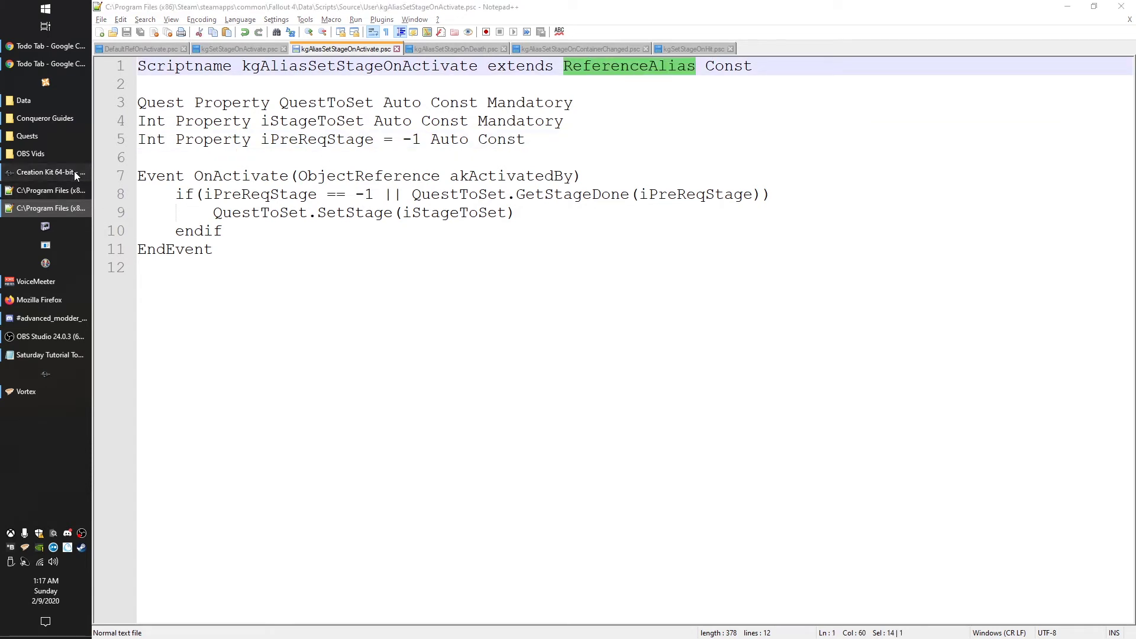
double_click(970, 91)
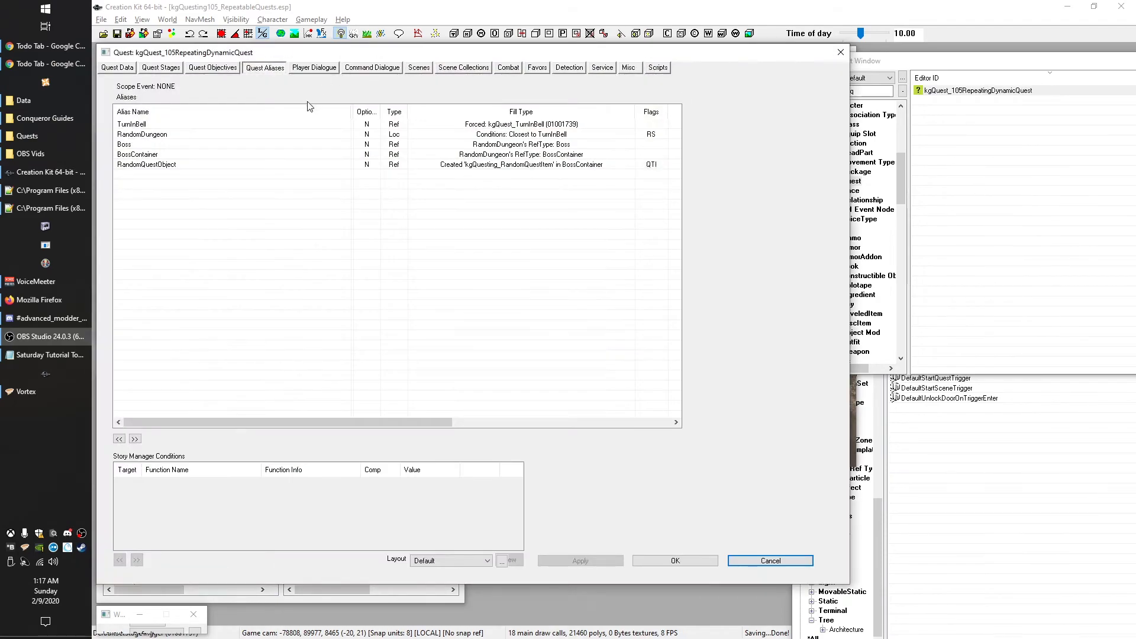
double_click(145, 125)
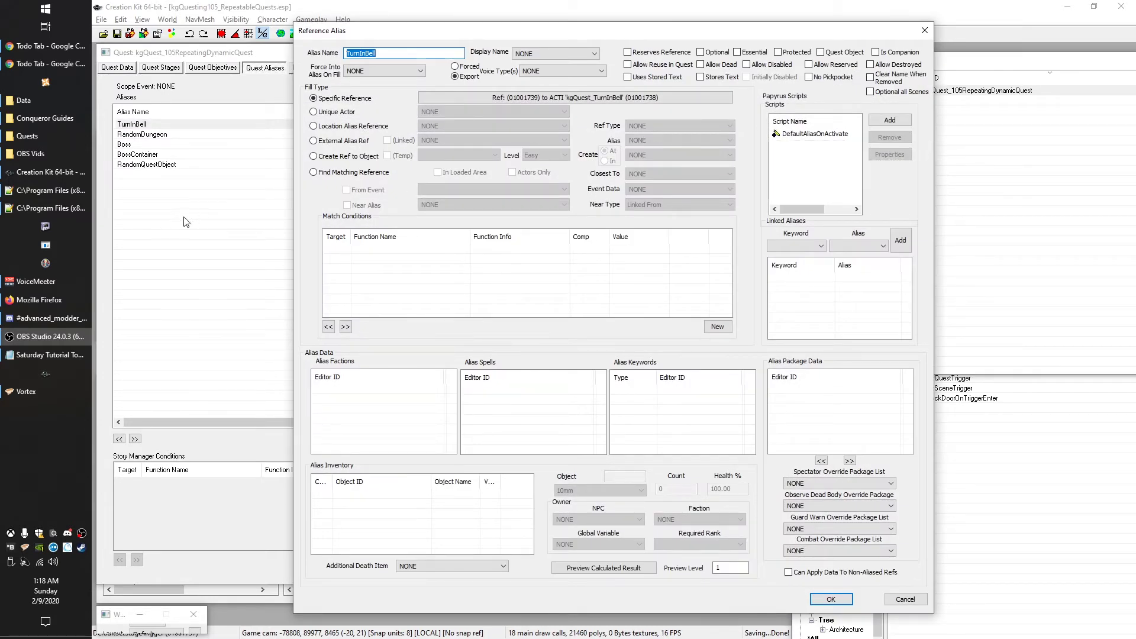
click(55, 207)
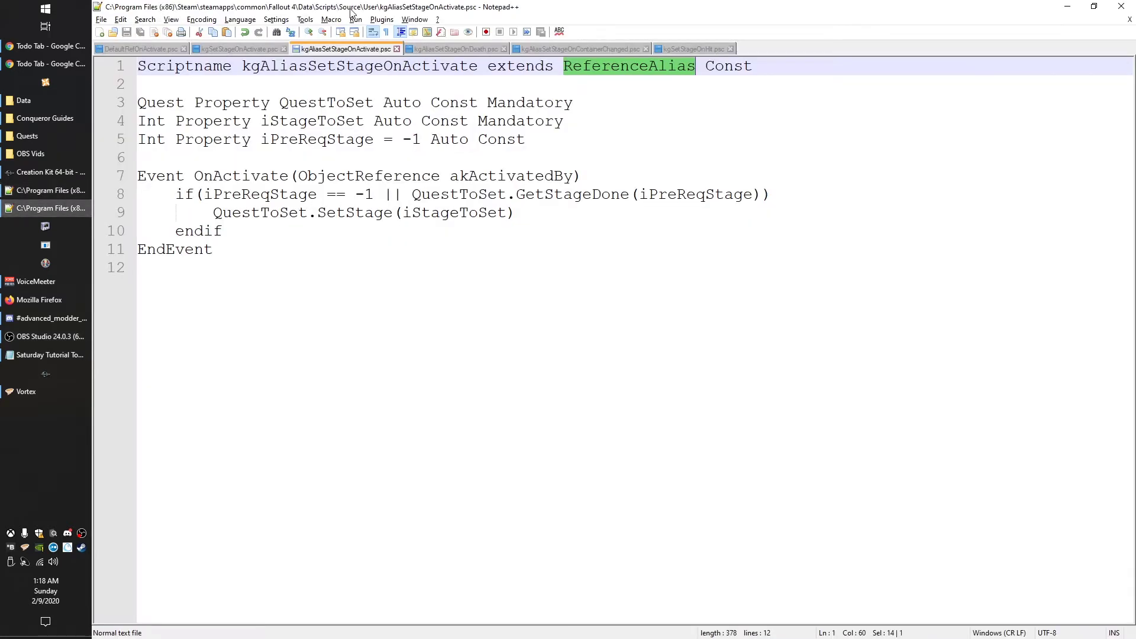
click(542, 139)
double_click(587, 67)
double_click(618, 67)
Switch back to Creation Kit, close the TurnInBell alias, and open the RandomQuestObject alias
click(24, 173)
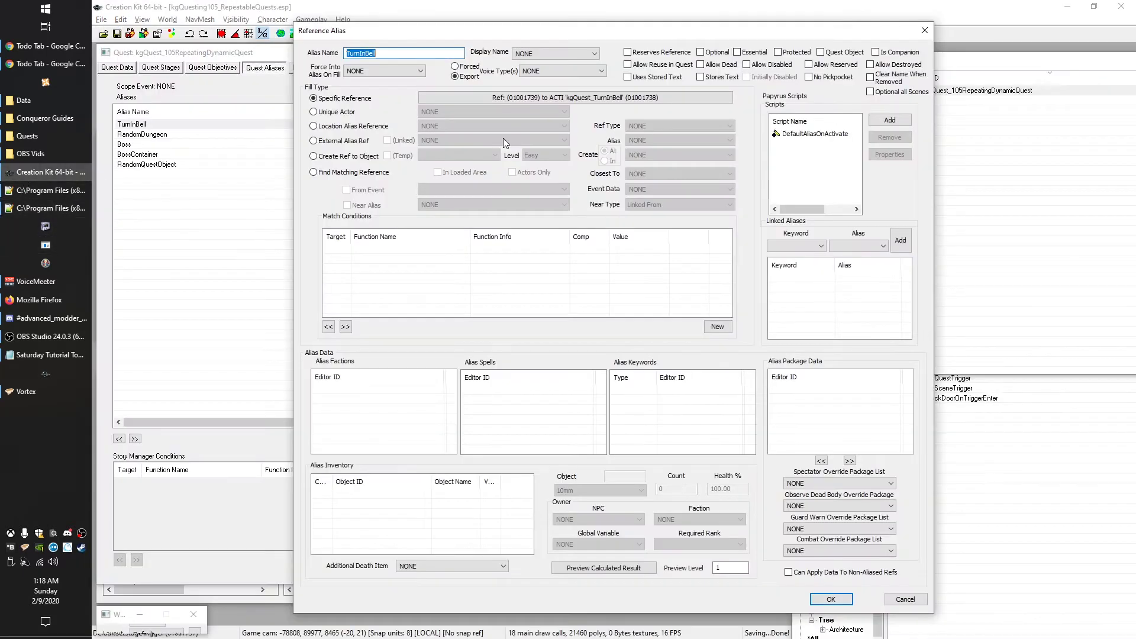
click(924, 31)
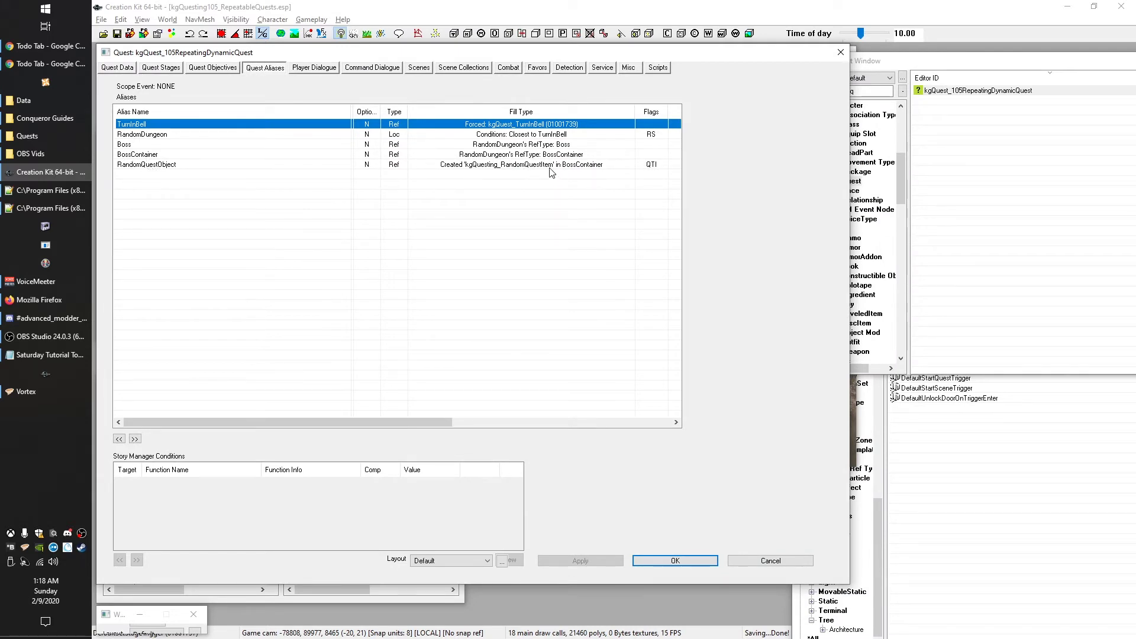
double_click(426, 165)
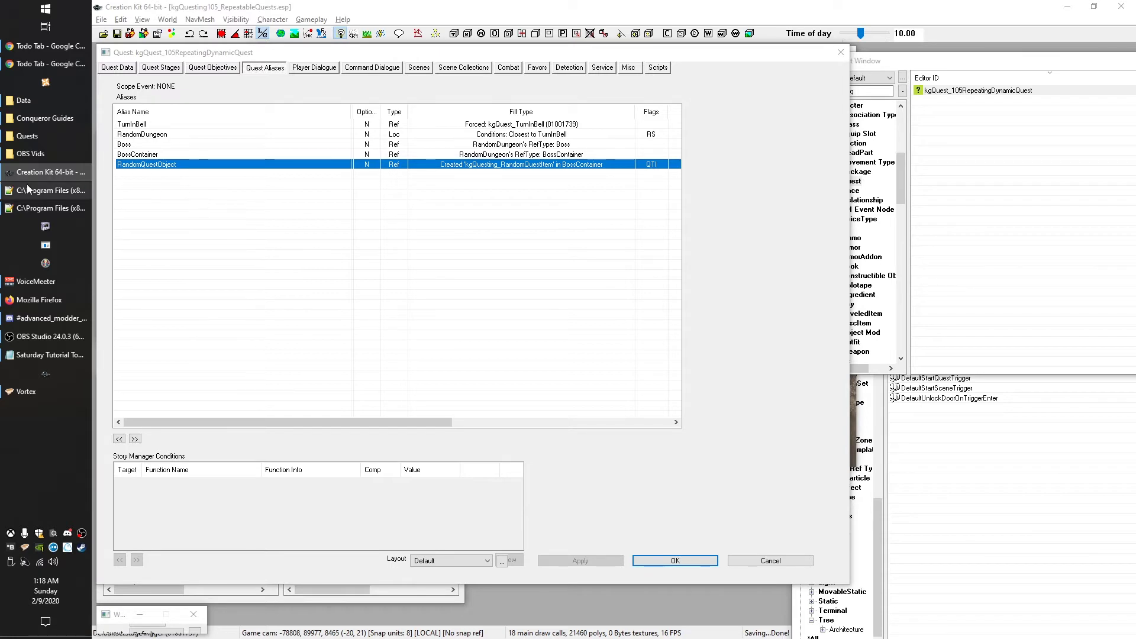
Examine kgAliasSetStageOnContainerChanged.psc in Notepad++: its properties, the nested prerequisite block, and the akNewContainer == Game.GetPlayer() condition
click(47, 208)
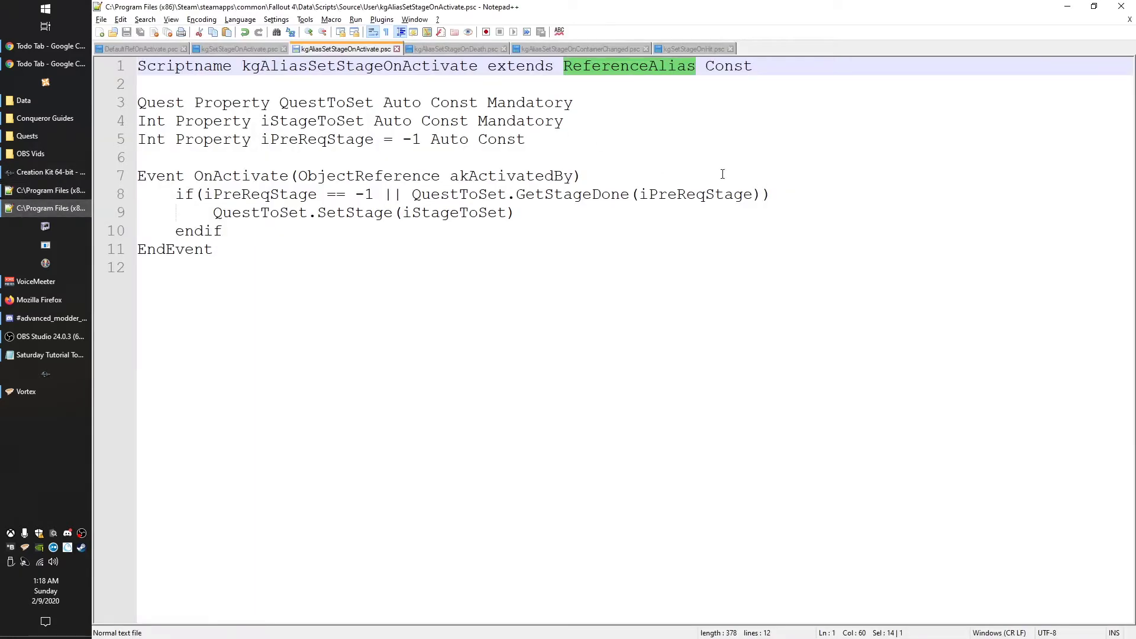
click(552, 47)
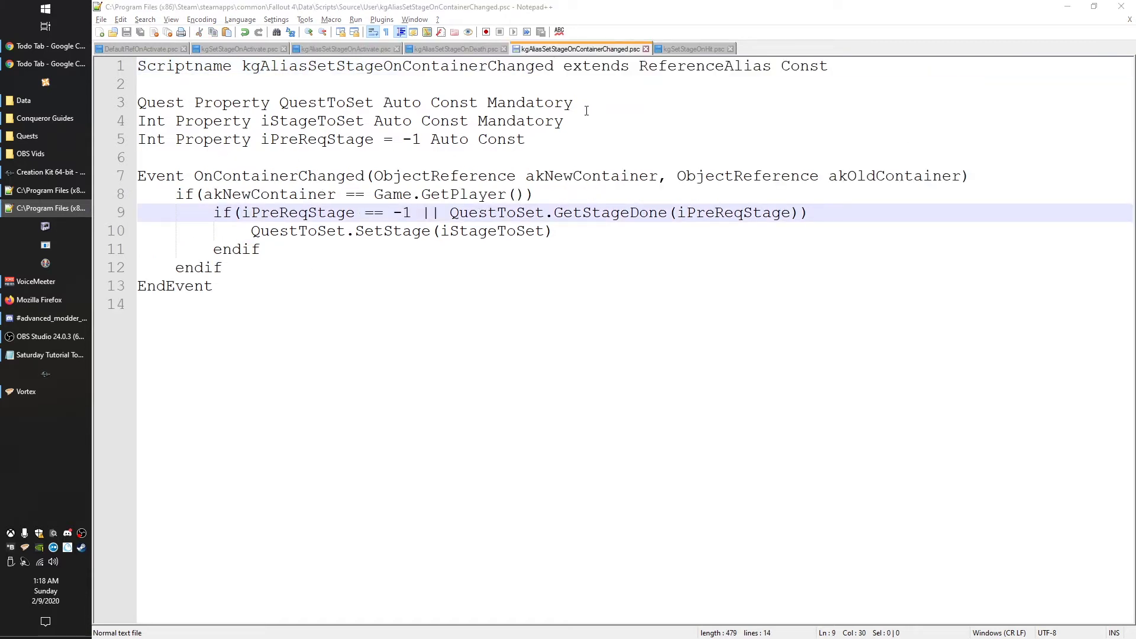
drag(548, 140, 138, 103)
drag(260, 249, 280, 230)
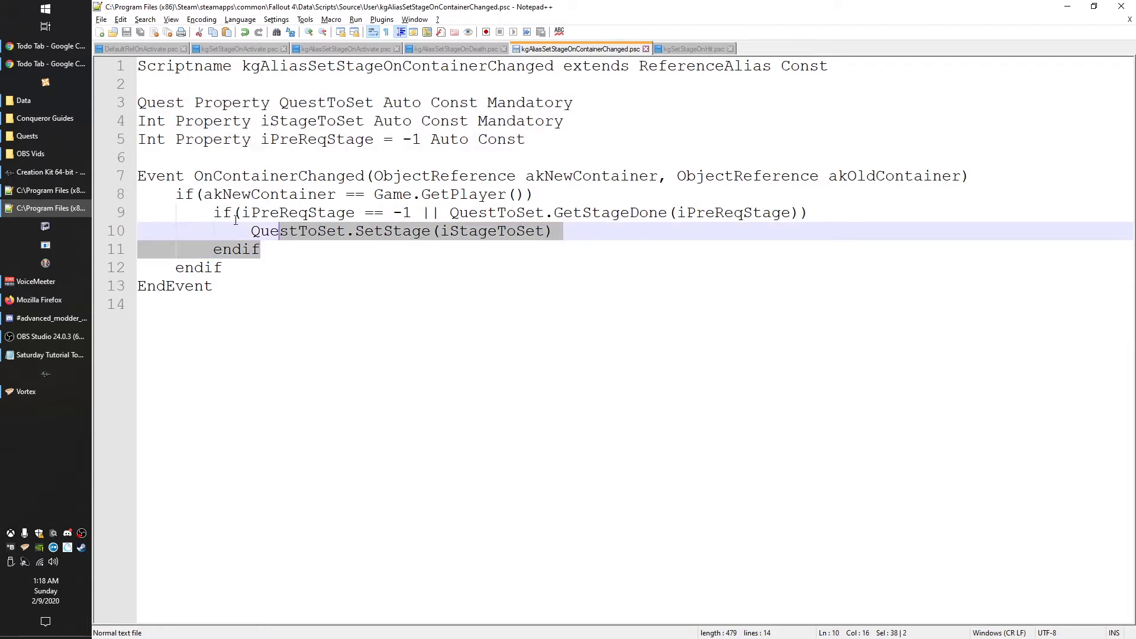
drag(214, 212, 288, 258)
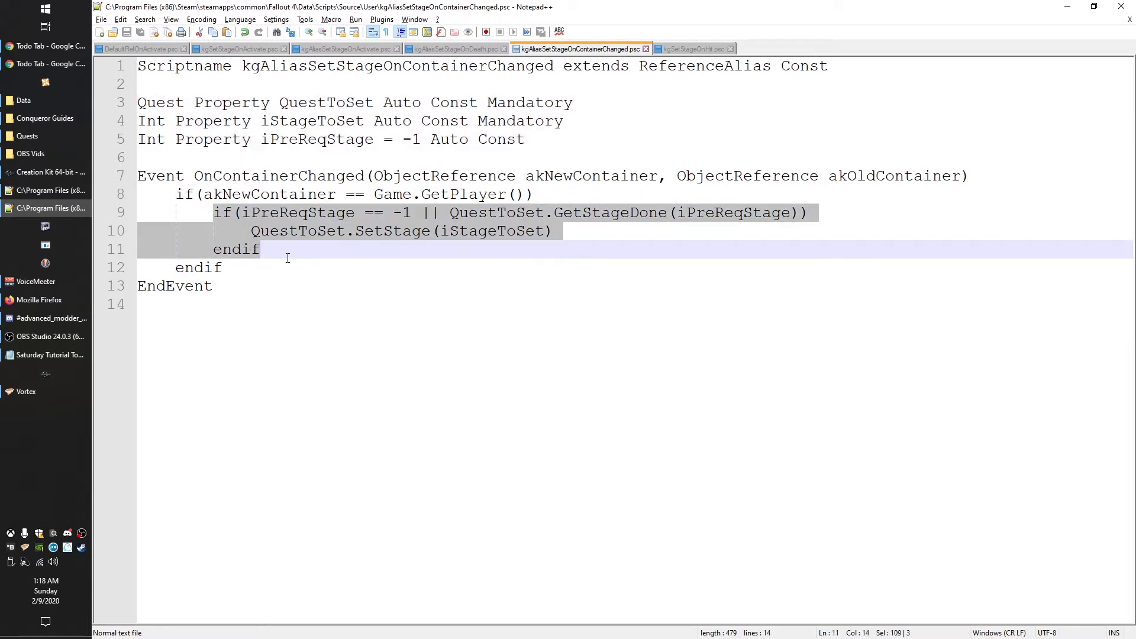
click(330, 255)
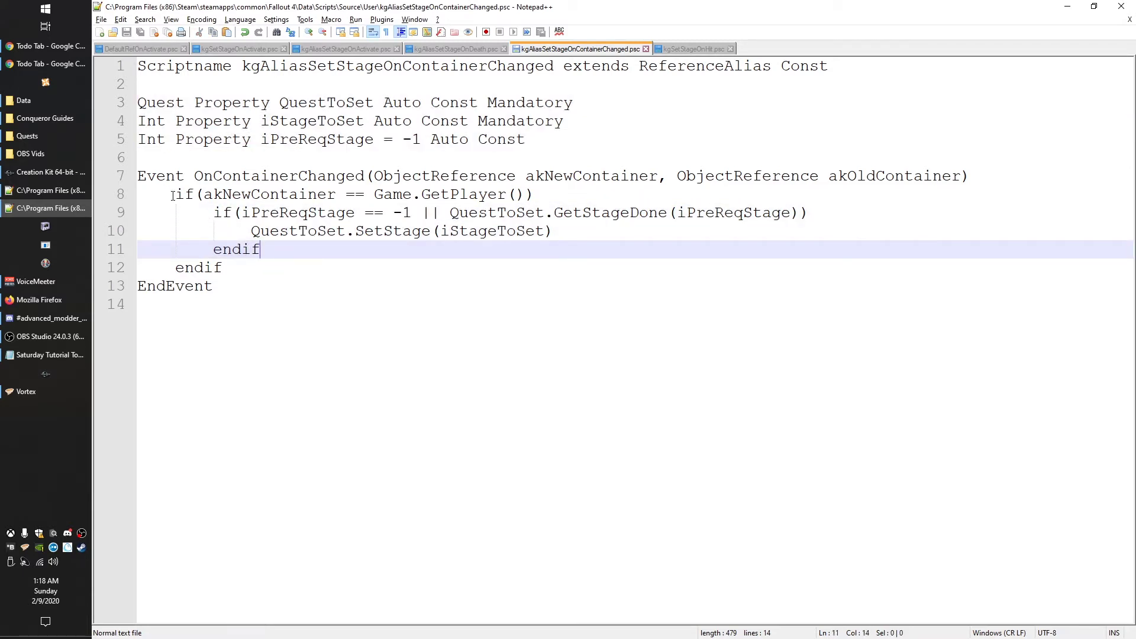
drag(172, 195, 574, 189)
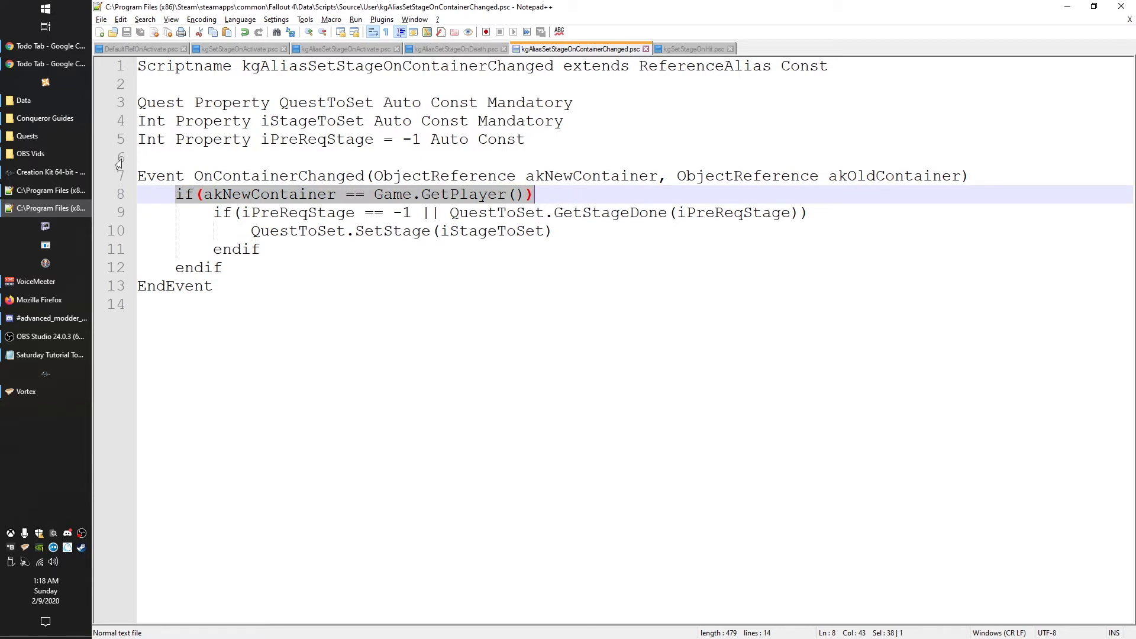
Check the RandomQuestObject alias in Creation Kit, and recheck Game.GetPlayer() in the container-changed script in Notepad++
click(46, 172)
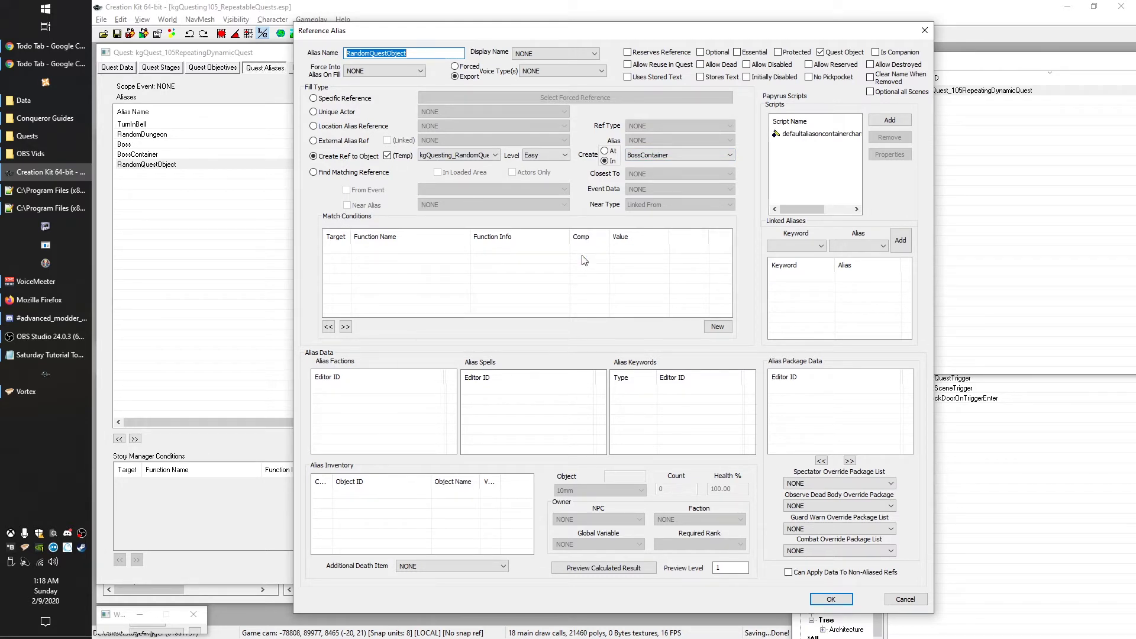
click(48, 188)
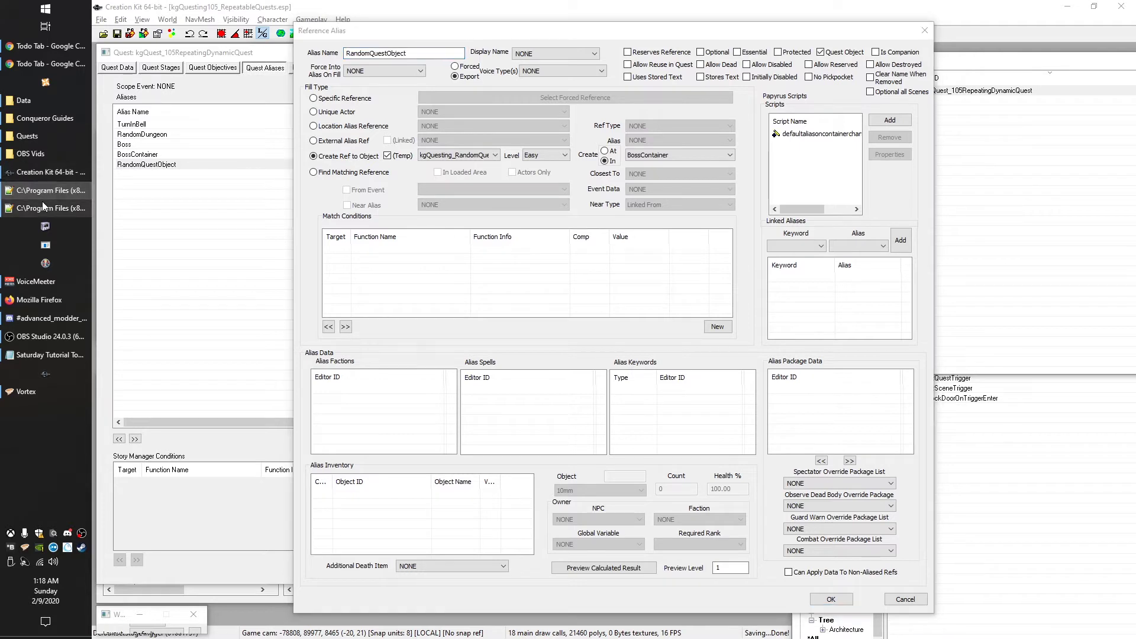
click(42, 207)
drag(525, 194, 374, 194)
click(383, 194)
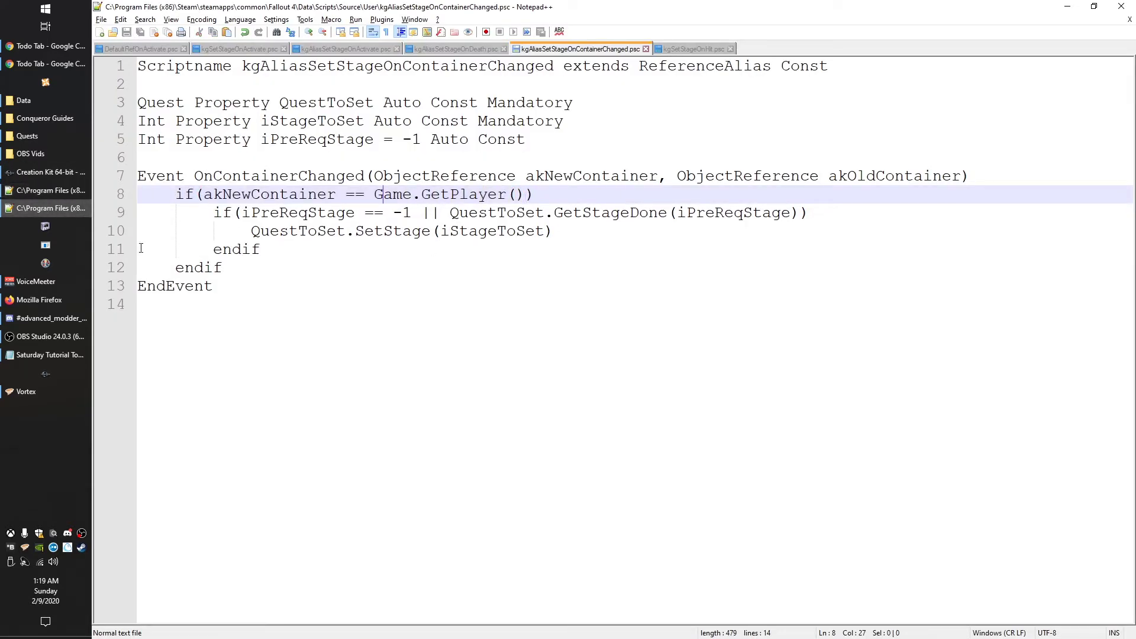
Open the Boss alias in Creation Kit, and examine the OnDeath event and its if block in kgAliasSetStageOnDeath.psc in Notepad++
click(73, 214)
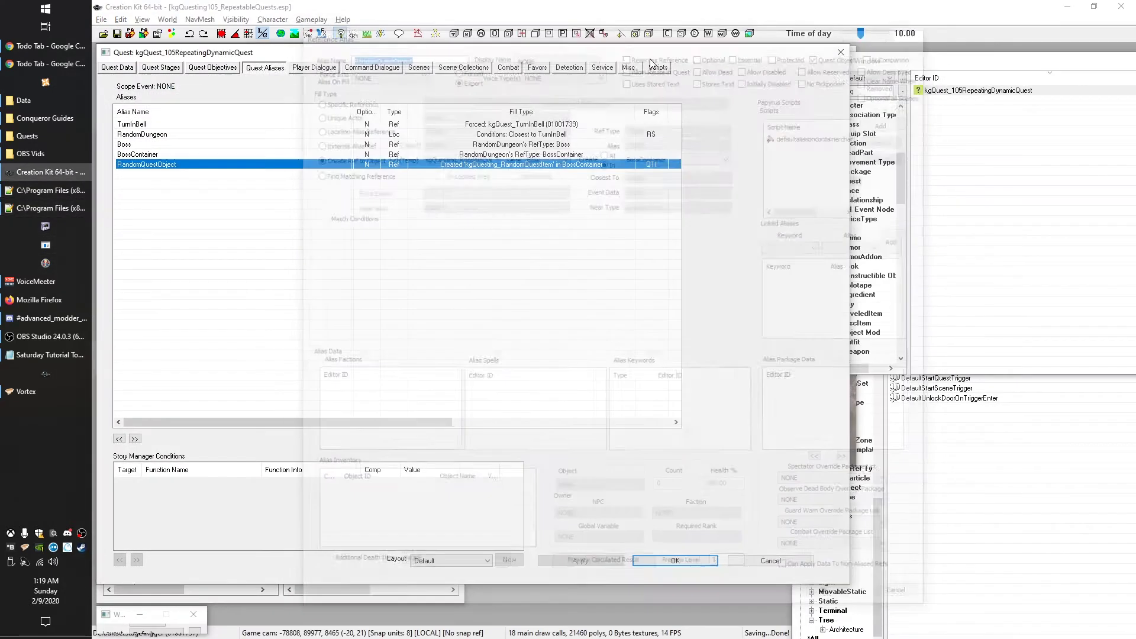
double_click(130, 145)
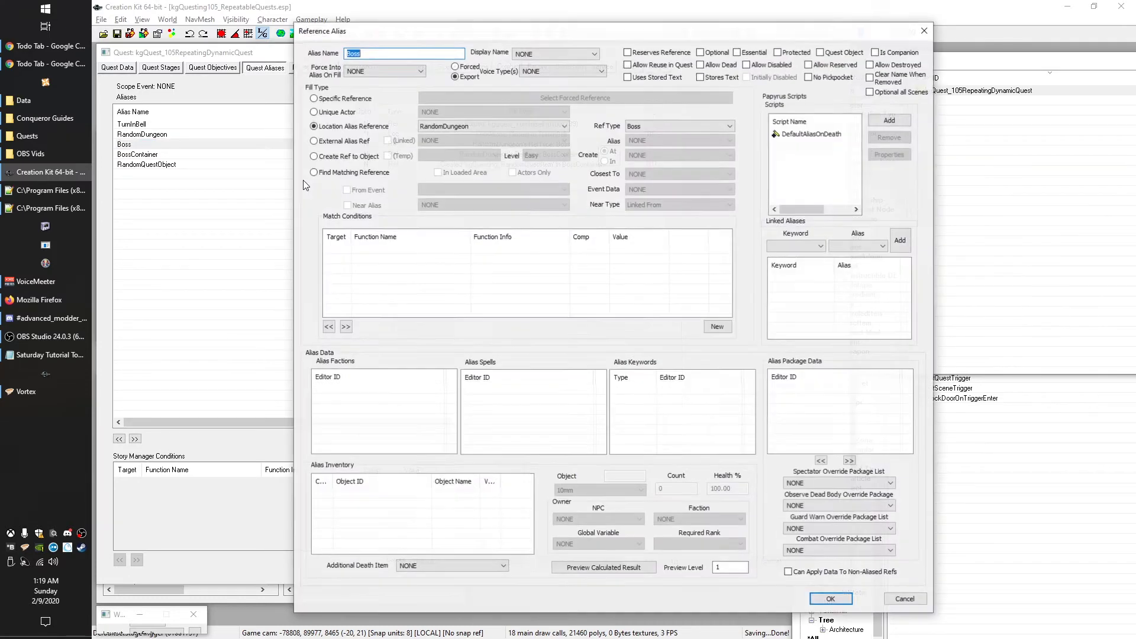
click(50, 209)
click(464, 50)
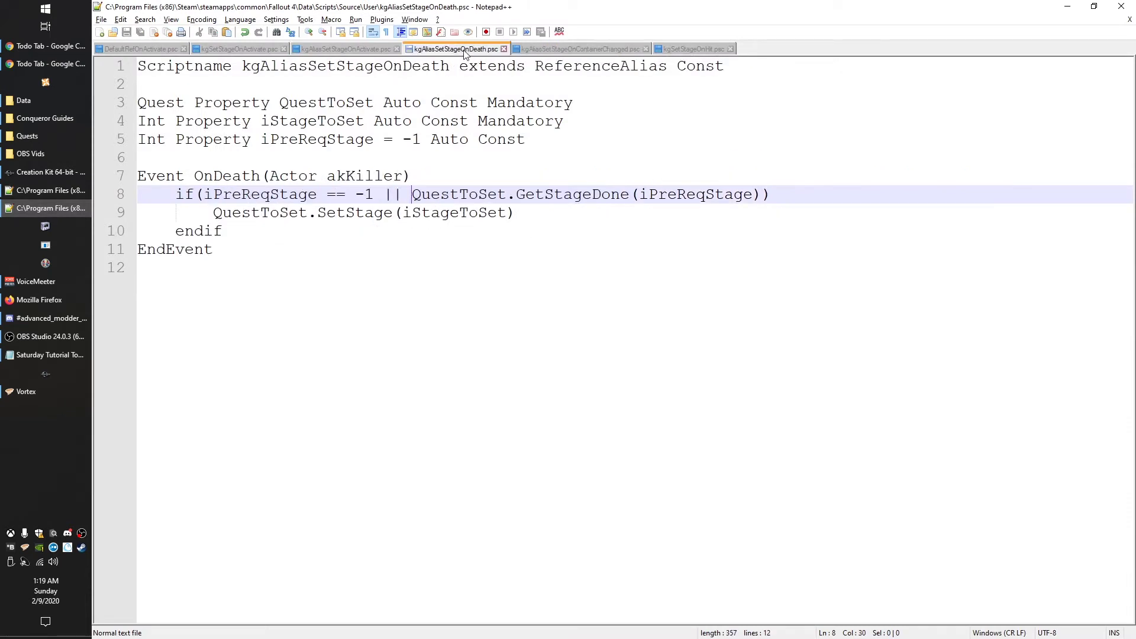
drag(198, 215, 225, 232)
drag(176, 194, 237, 235)
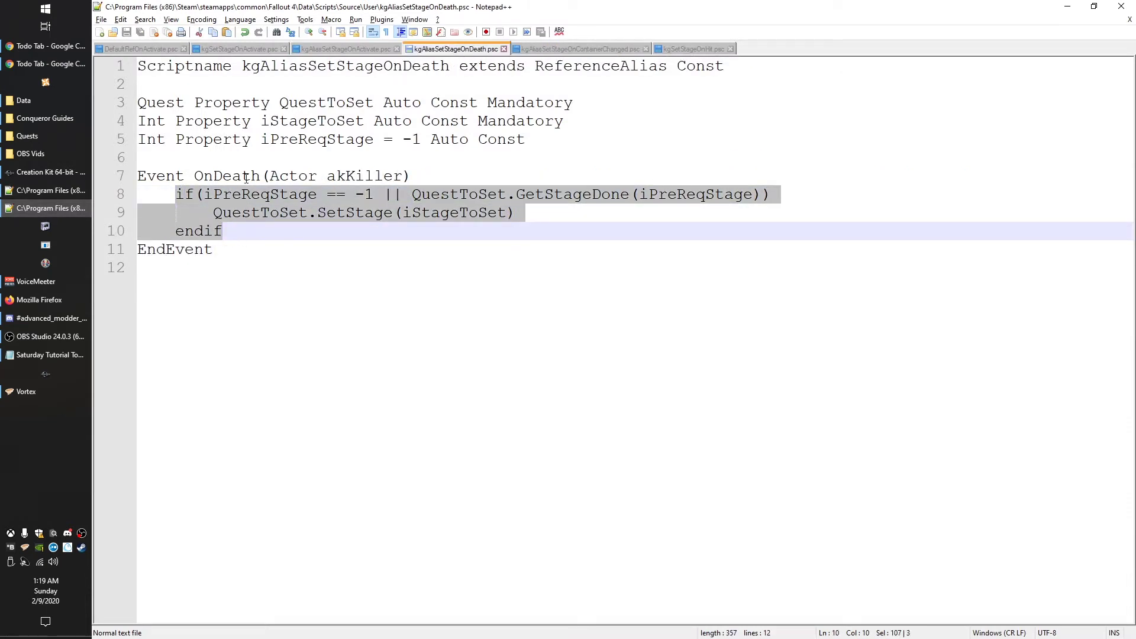
drag(410, 176, 130, 178)
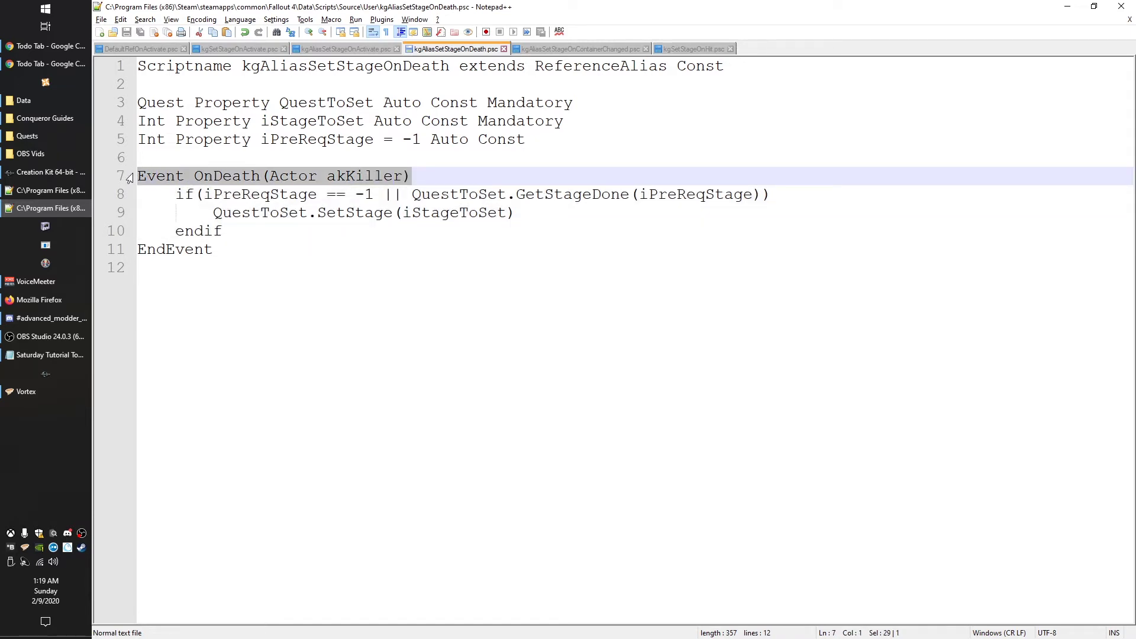
Compare the player check in kgAliasSetStageOnContainerChanged.psc with the akKiller argument of OnDeath in kgAliasSetStageOnDeath.psc
click(559, 51)
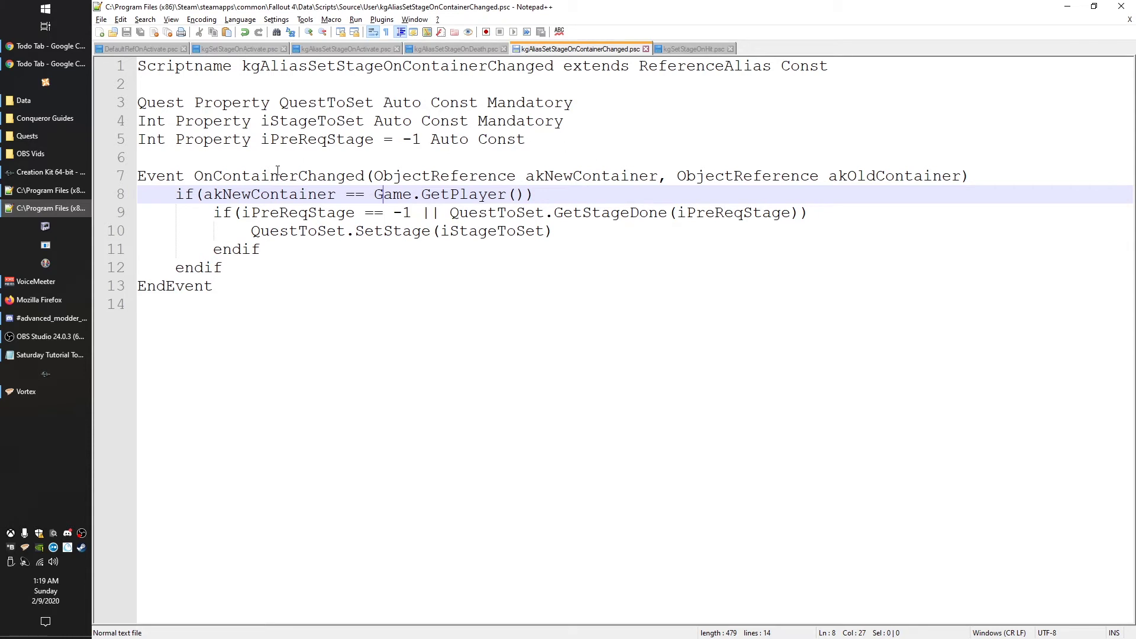
drag(176, 194, 554, 195)
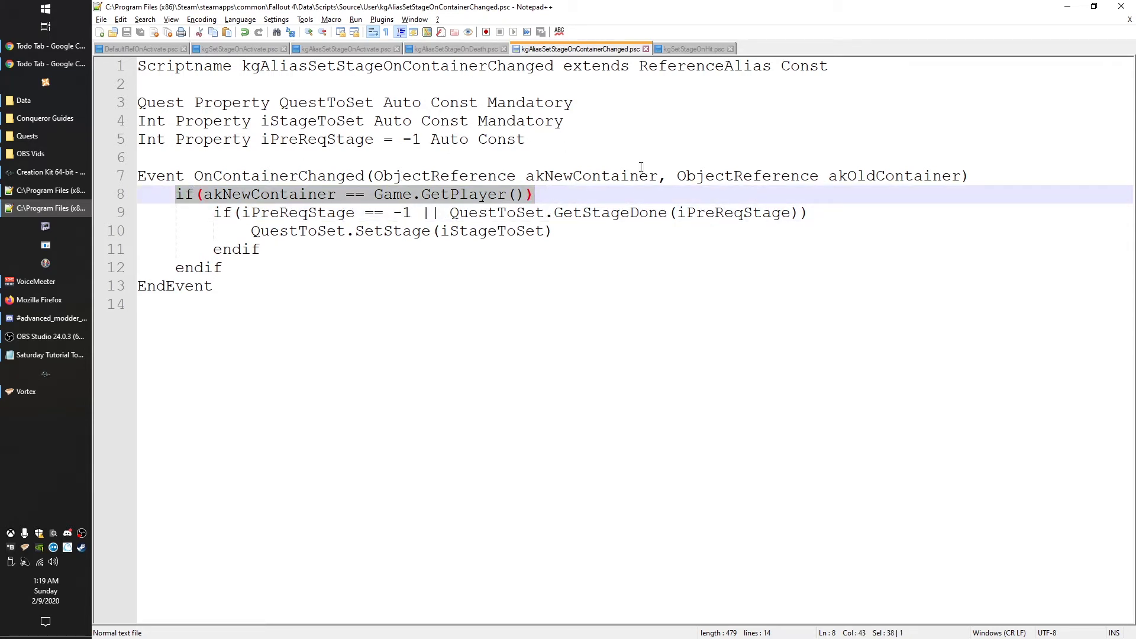
click(455, 49)
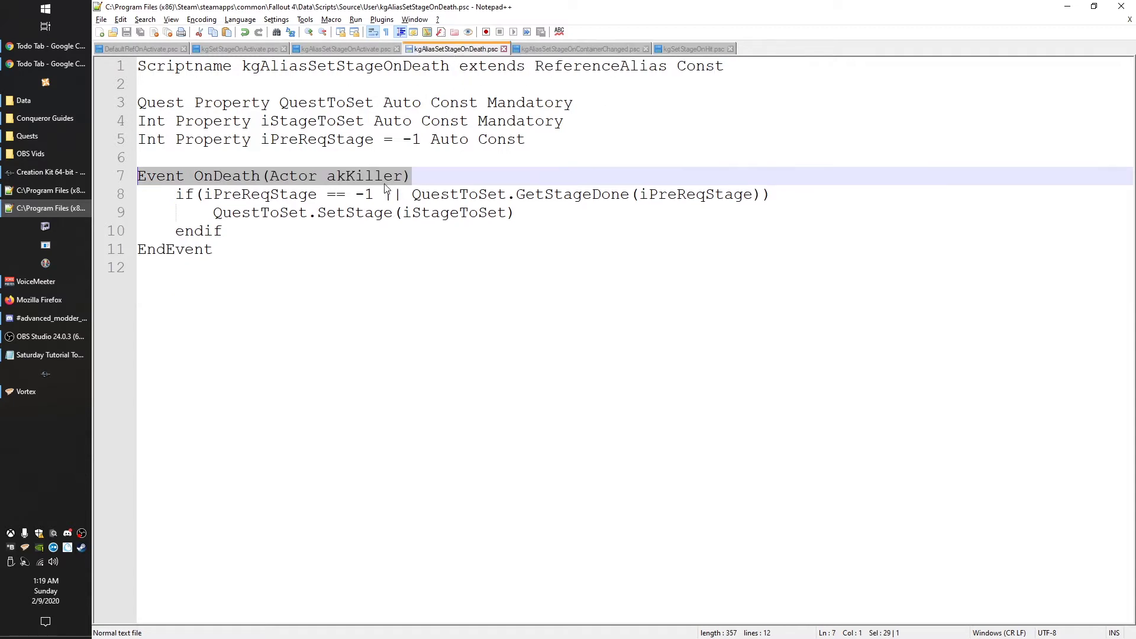
click(363, 176)
double_click(363, 176)
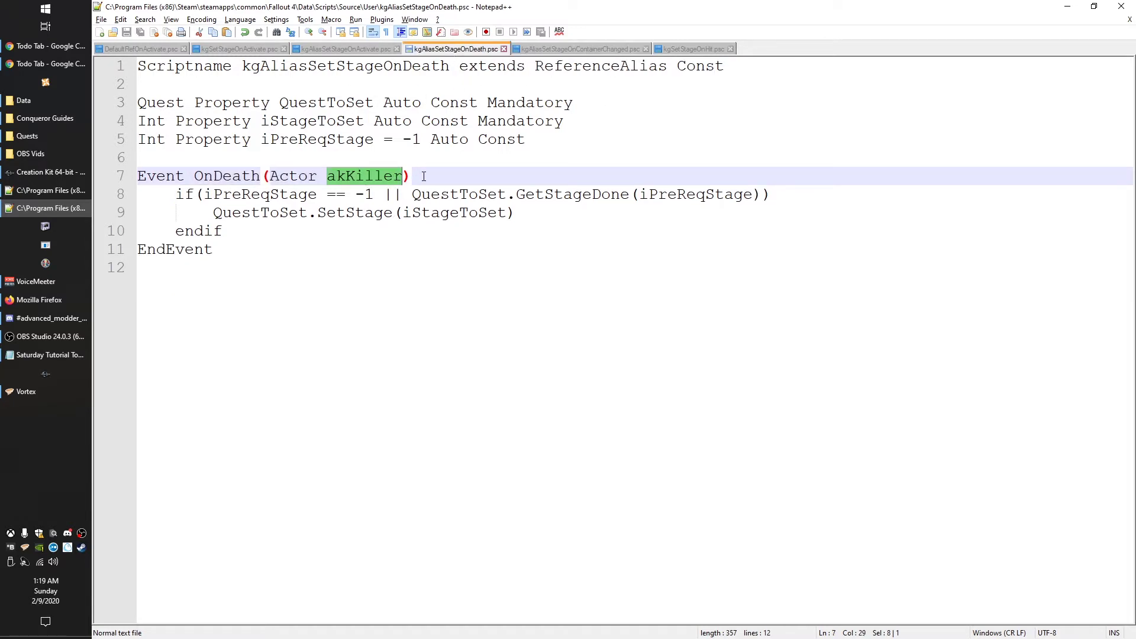
click(423, 176)
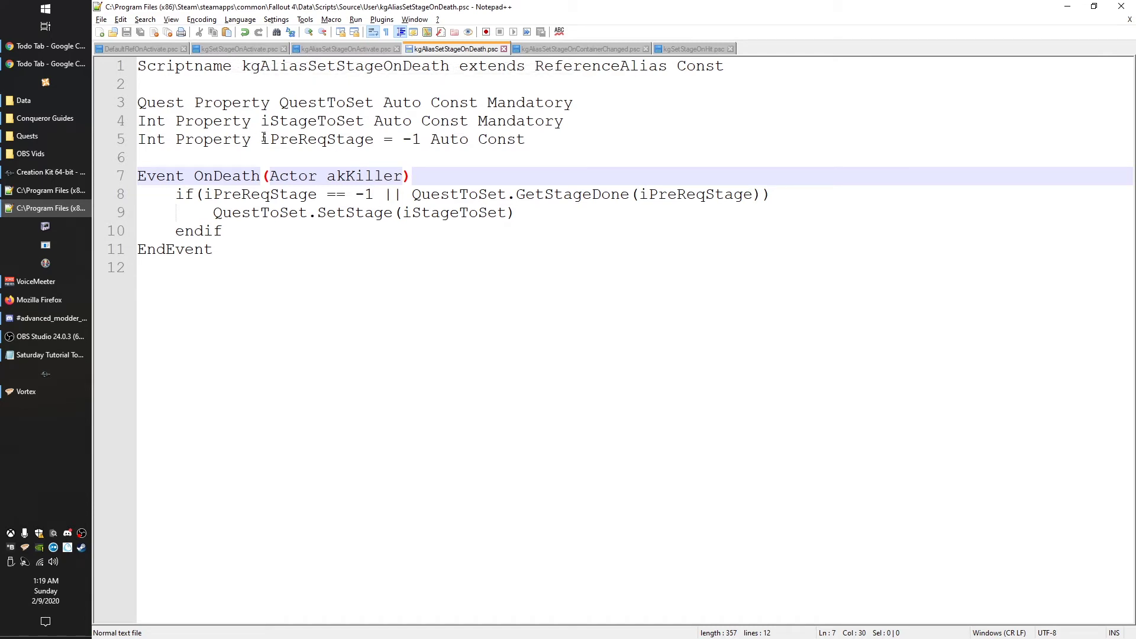
Review the iPreReqStage = -1 default in kgAliasSetStageOnDeath.psc, and open kgSetStageOnHit.psc
drag(262, 139, 424, 139)
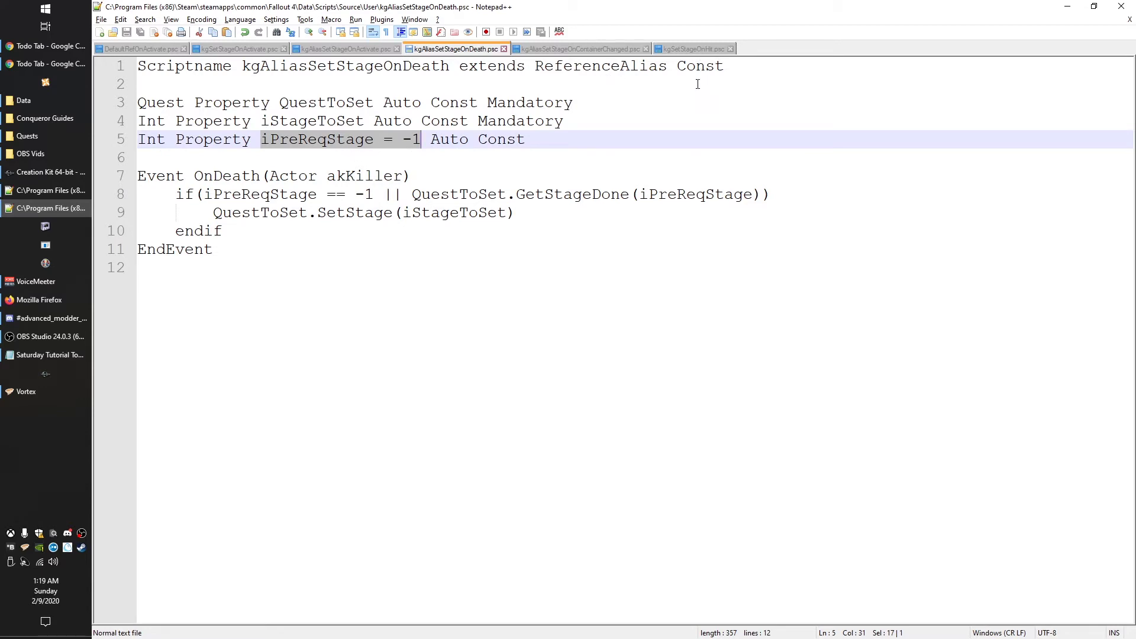
click(688, 49)
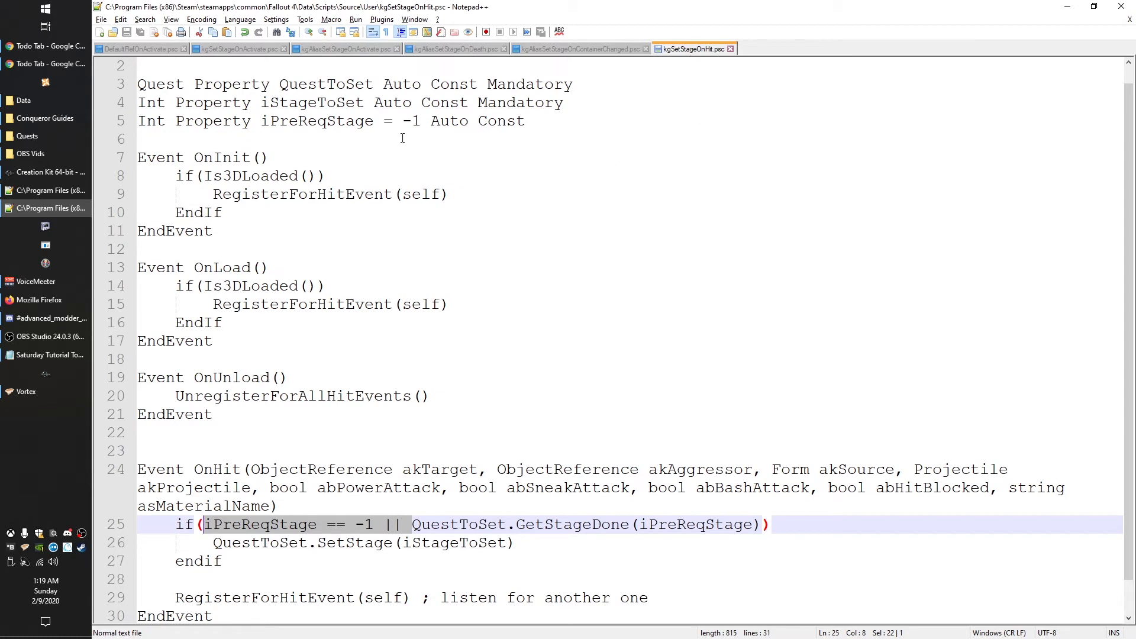
Examine the hit-event registration and OnHit block in kgSetStageOnHit.psc, and reopen kgSetStageOnActivate.psc
scroll(395, 260, down, 1)
scroll(381, 369, up, 1)
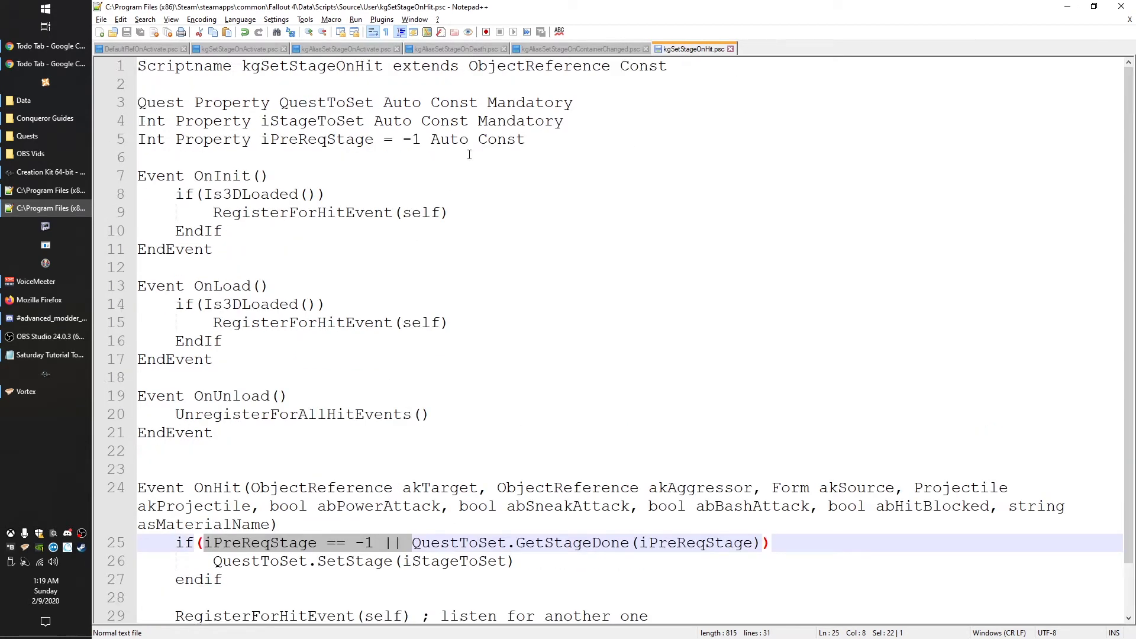
scroll(383, 494, down, 1)
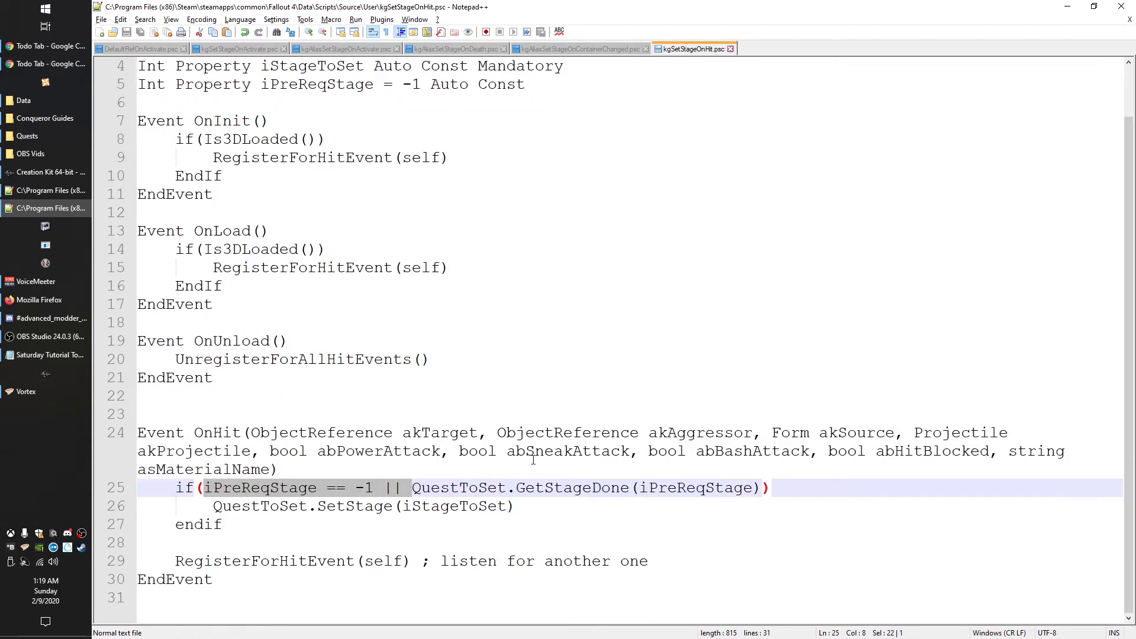
scroll(533, 459, up, 1)
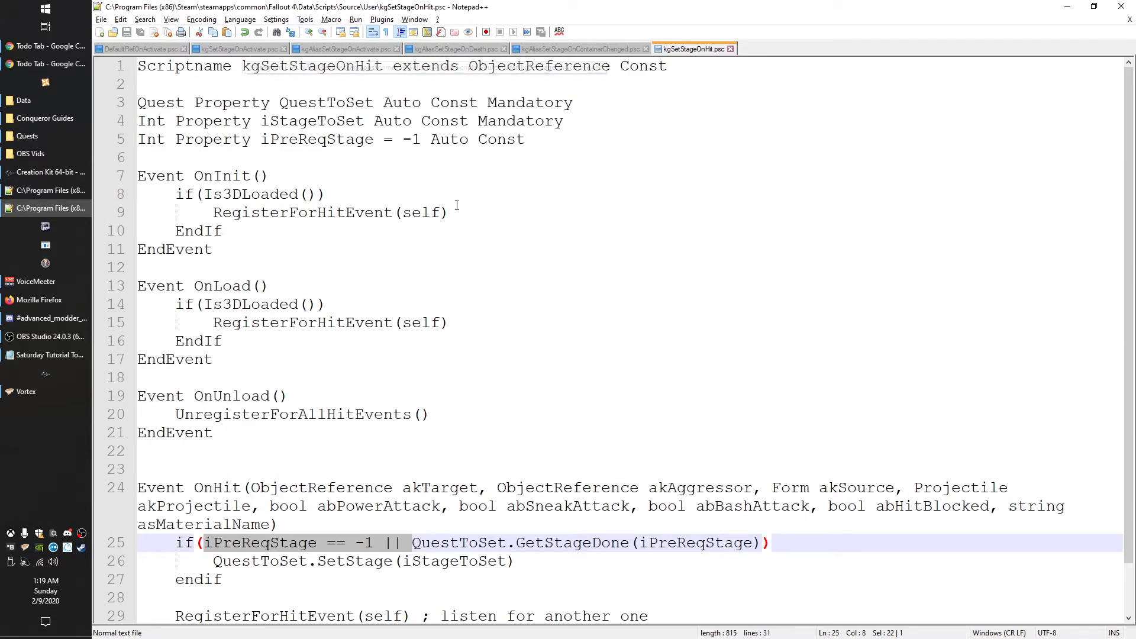
click(229, 49)
click(535, 225)
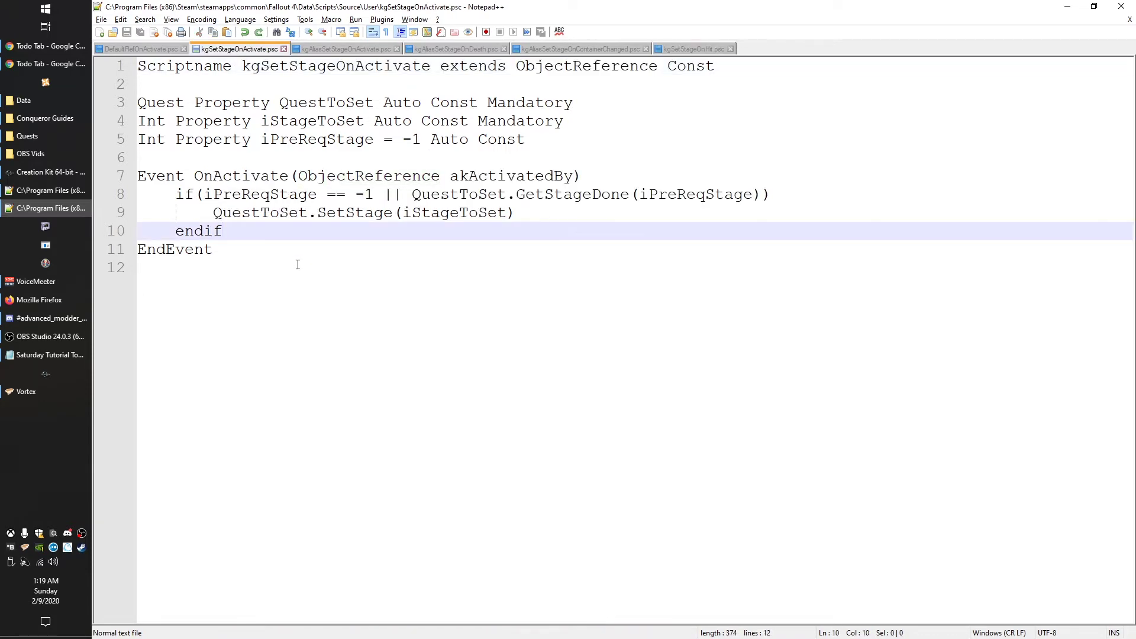
Switch to Creation Kit, close the Boss alias and quest windows, and delete the purple trigger box in SanctuaryExt
click(59, 205)
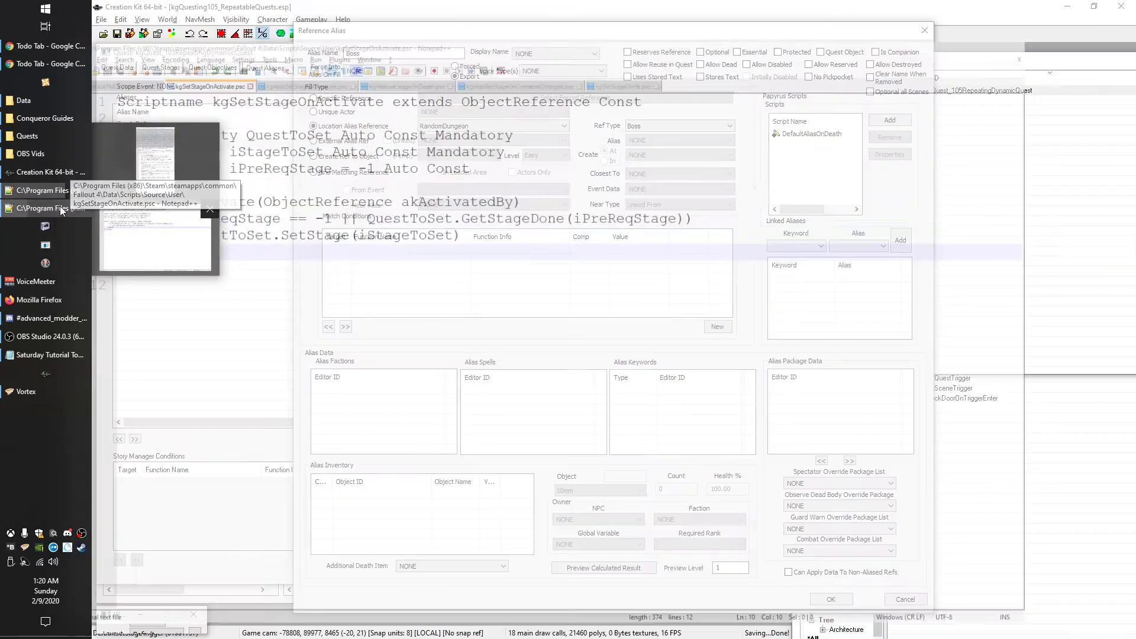
click(916, 597)
click(767, 556)
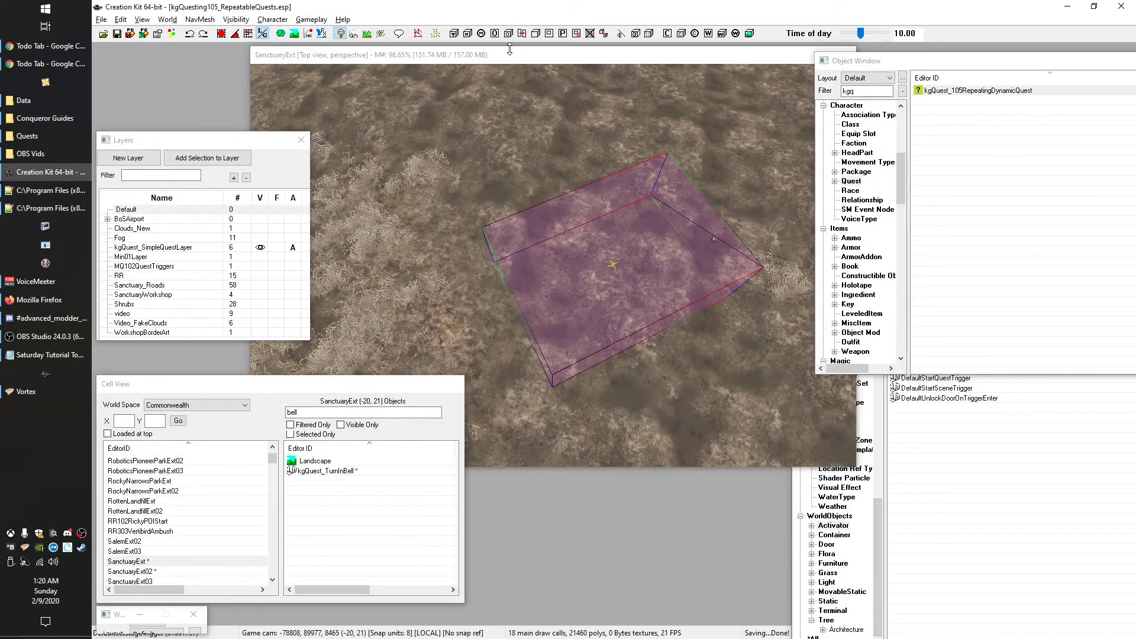
click(510, 53)
scroll(601, 219, up, 2)
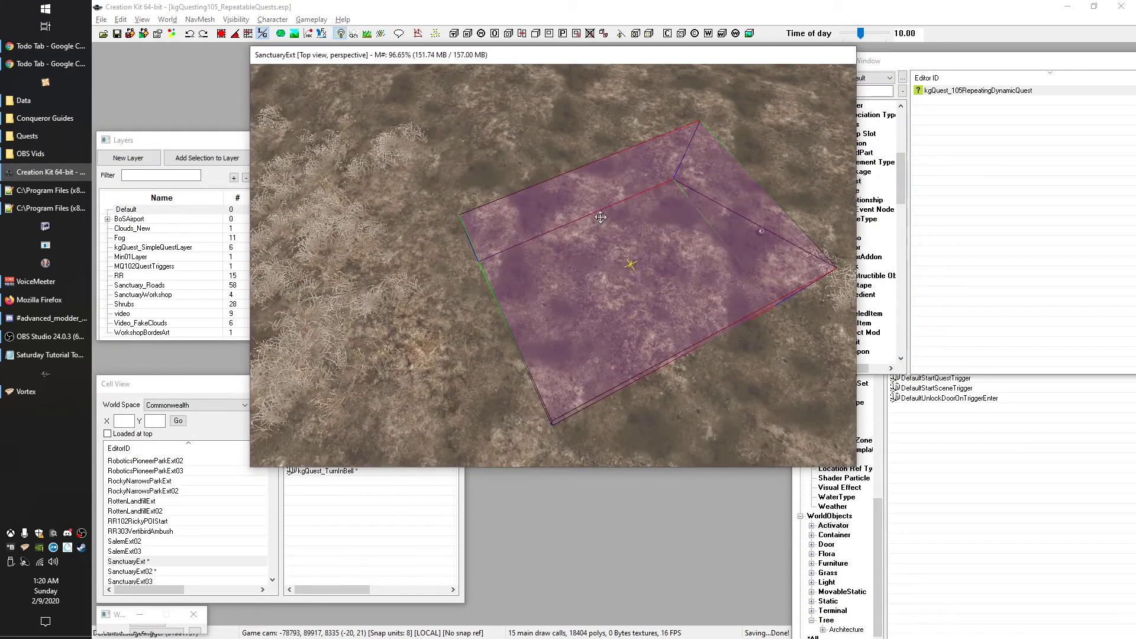
key(Delete)
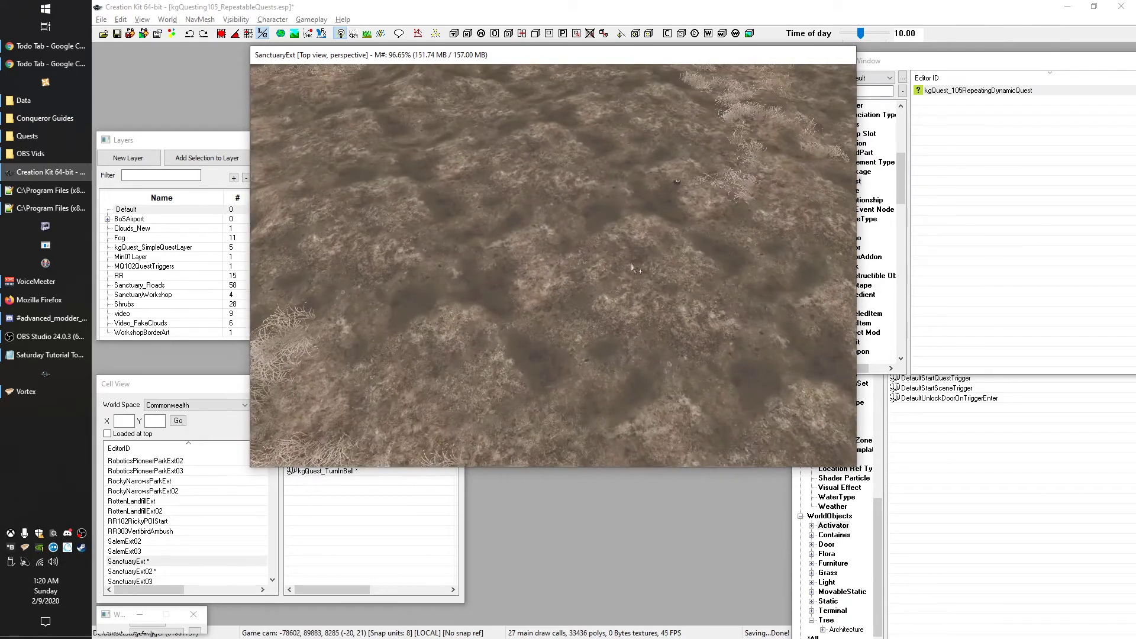
Make the Default layer visible in the SanctuaryExt view
click(183, 141)
click(268, 210)
click(261, 210)
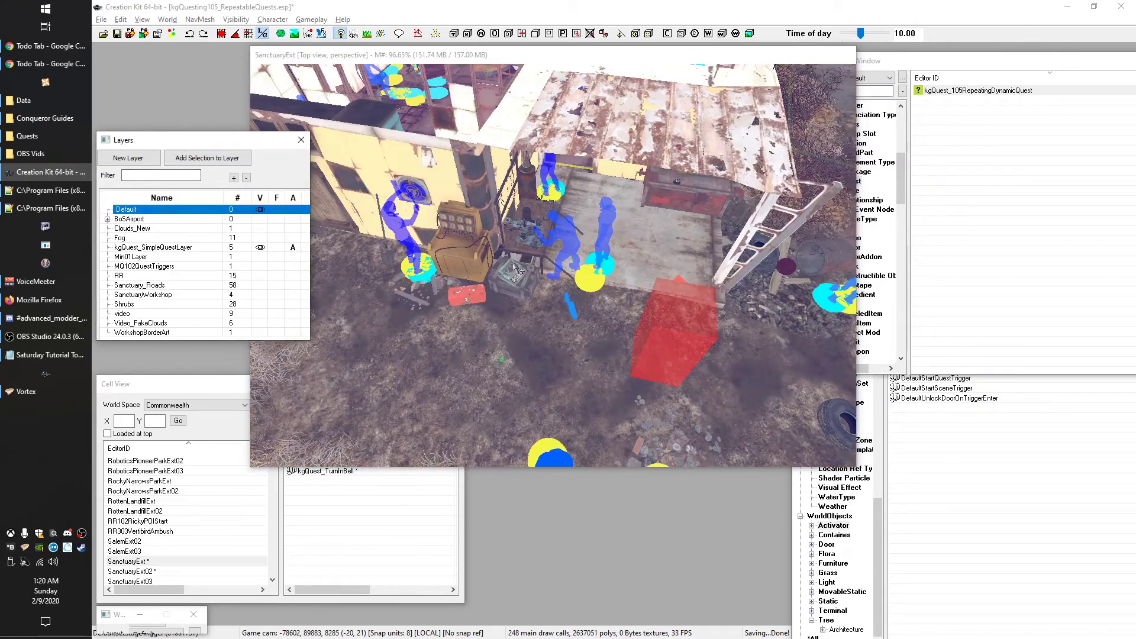
Filter the object list by "button" and place a ConButtonStand01 on the floor beside the red workbench
click(887, 466)
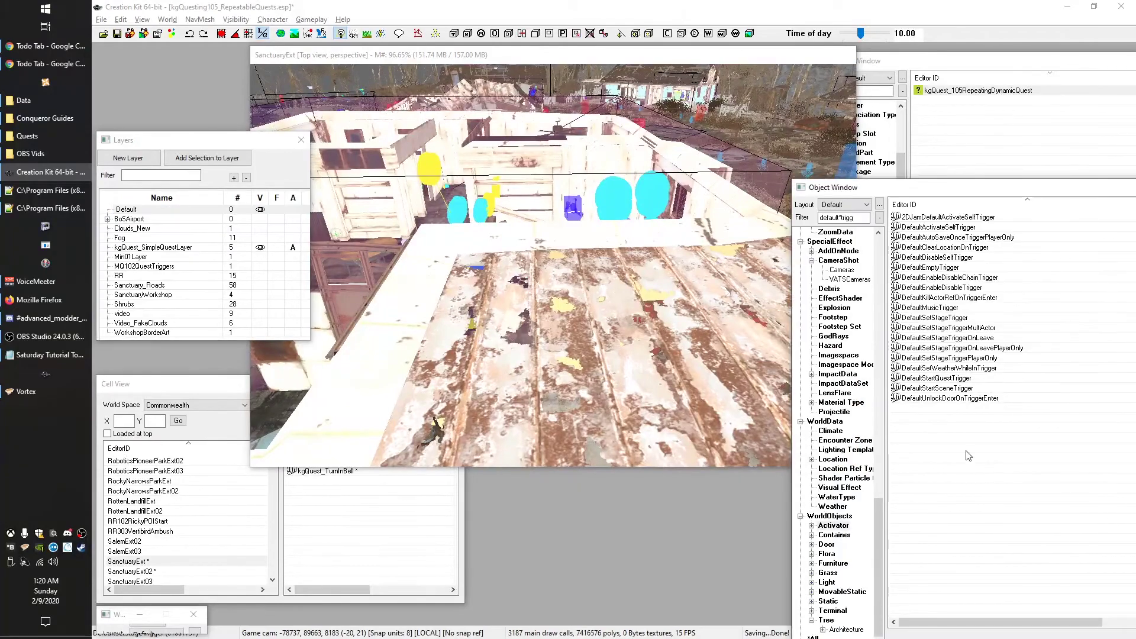
double_click(842, 218)
text(button)
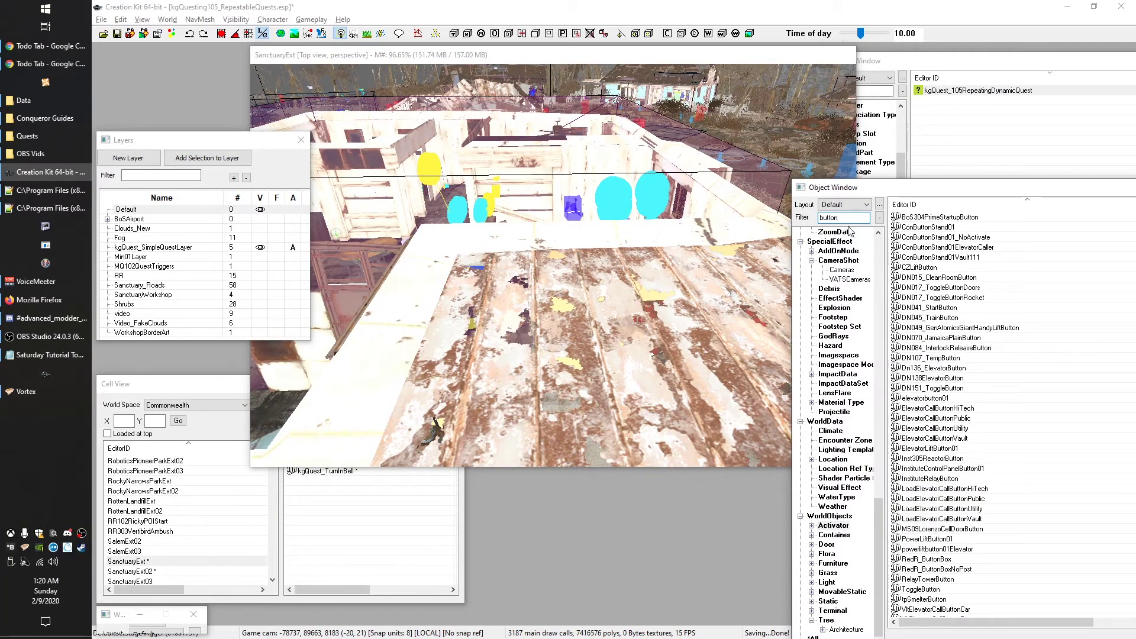
scroll(676, 290, up, 2)
scroll(677, 291, up, 5)
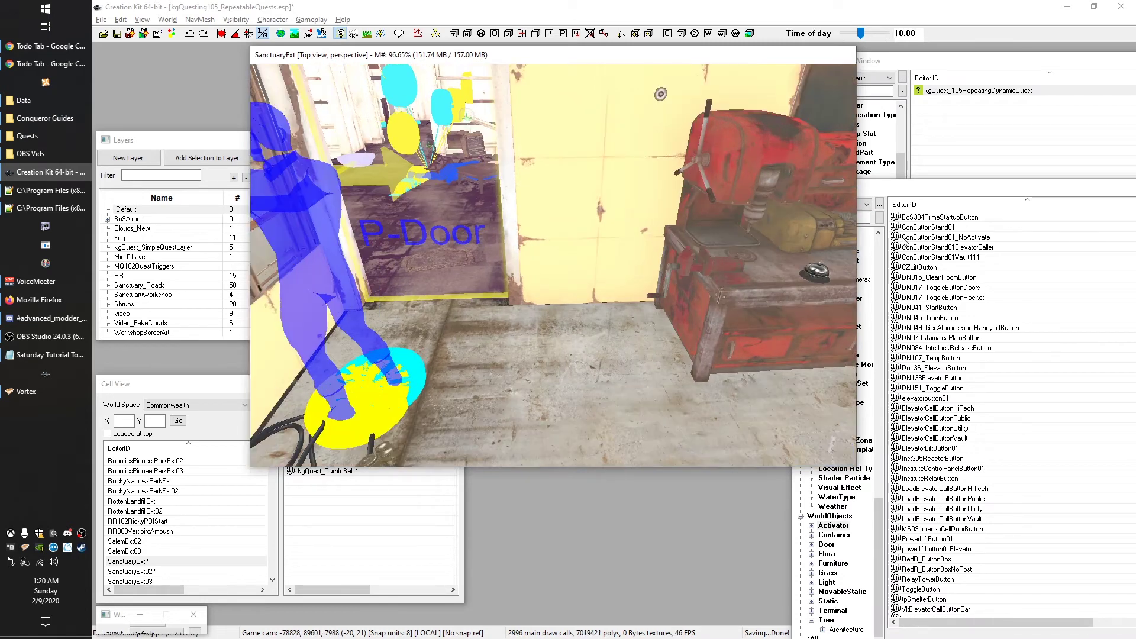
drag(903, 238, 912, 234)
drag(618, 357, 593, 333)
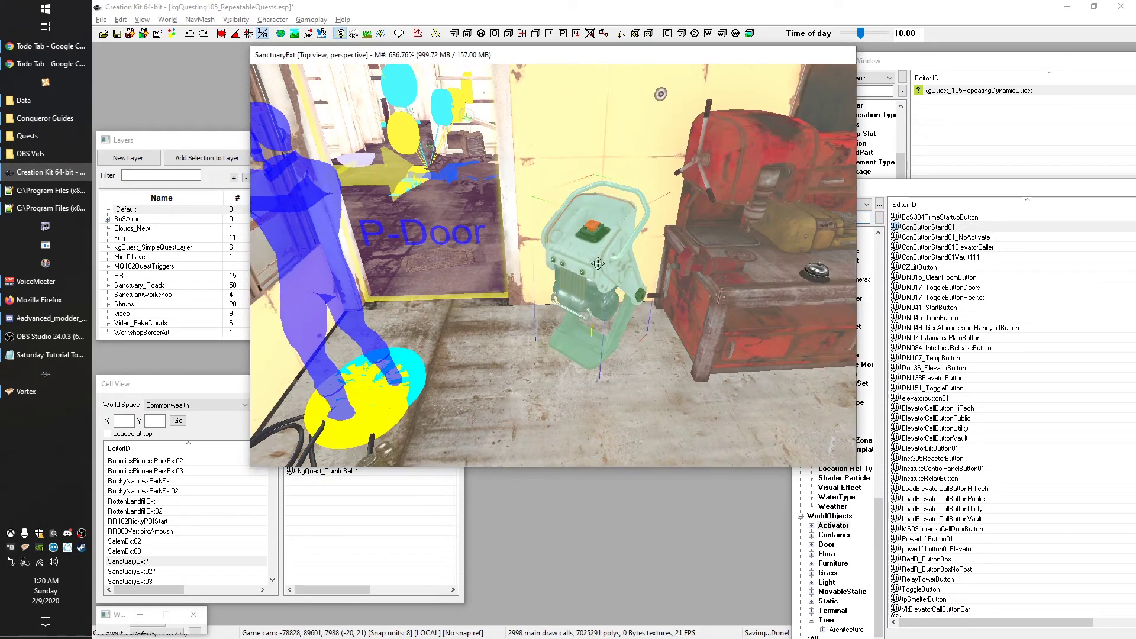
Attach the kgSetStageOnActivate script to the button stand reference, and set its QuestToSet to kgQuest_105RepeatingDynamicQuest
double_click(598, 258)
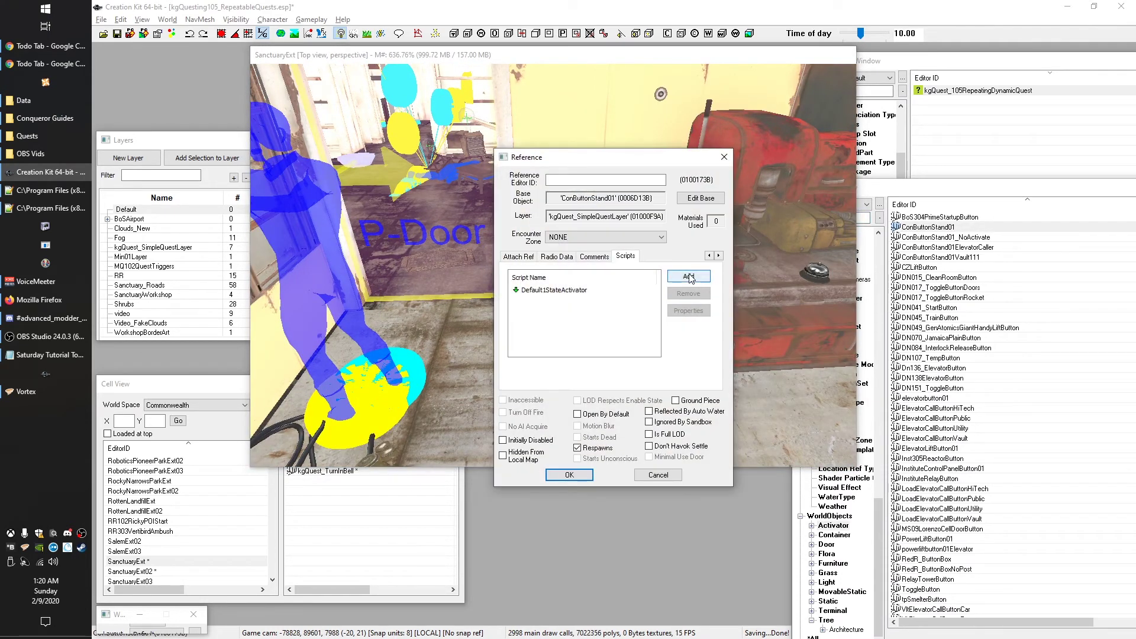
click(688, 276)
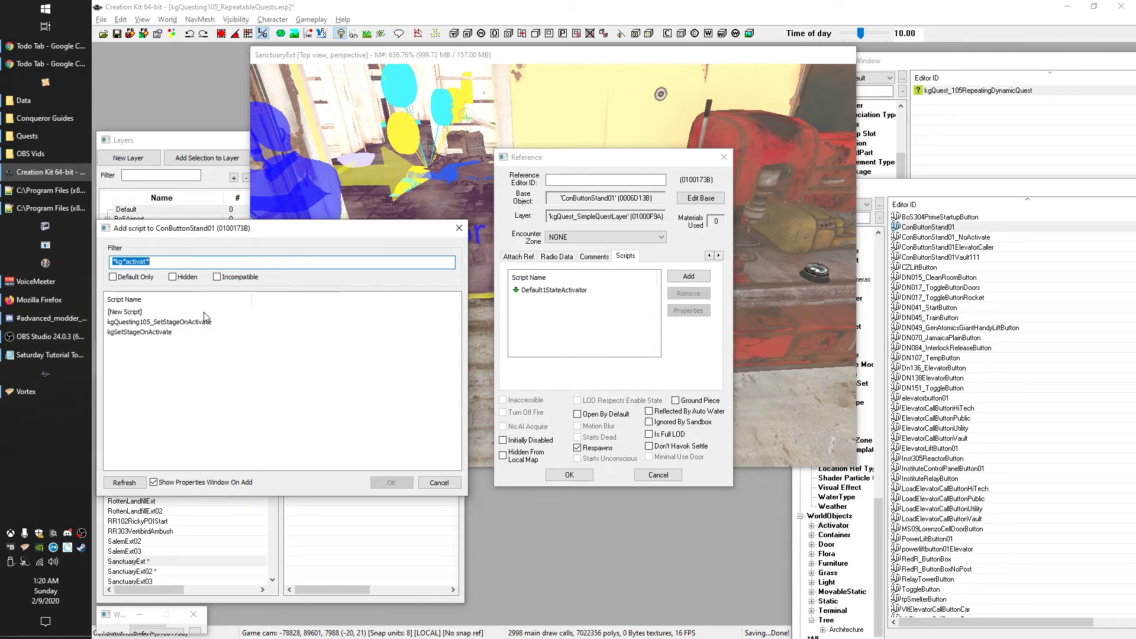
double_click(133, 333)
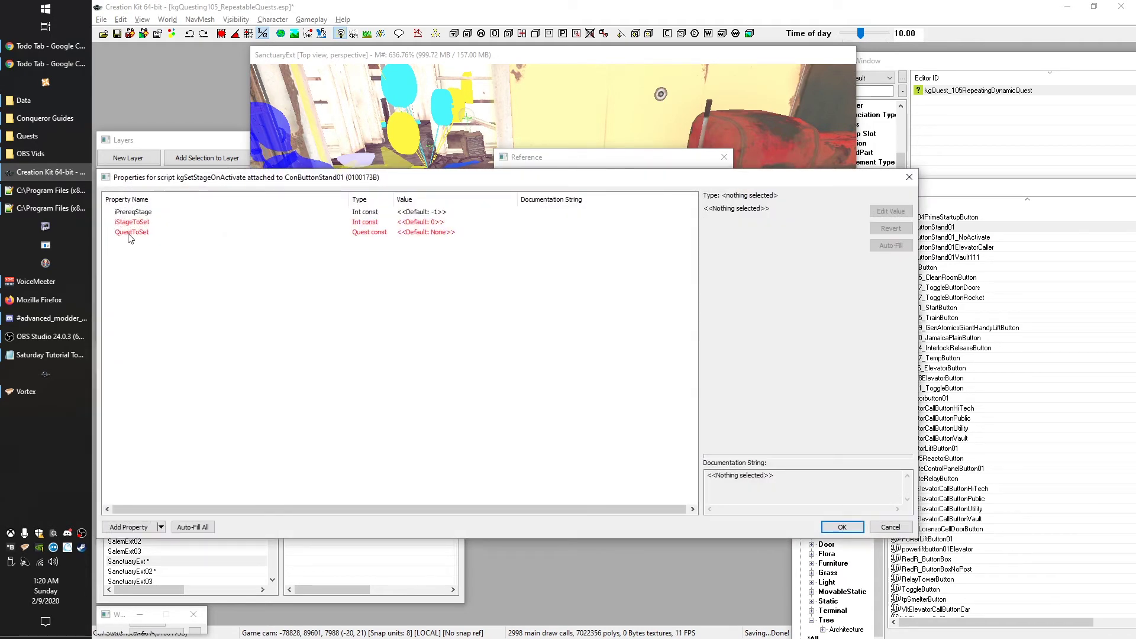
click(131, 233)
click(733, 213)
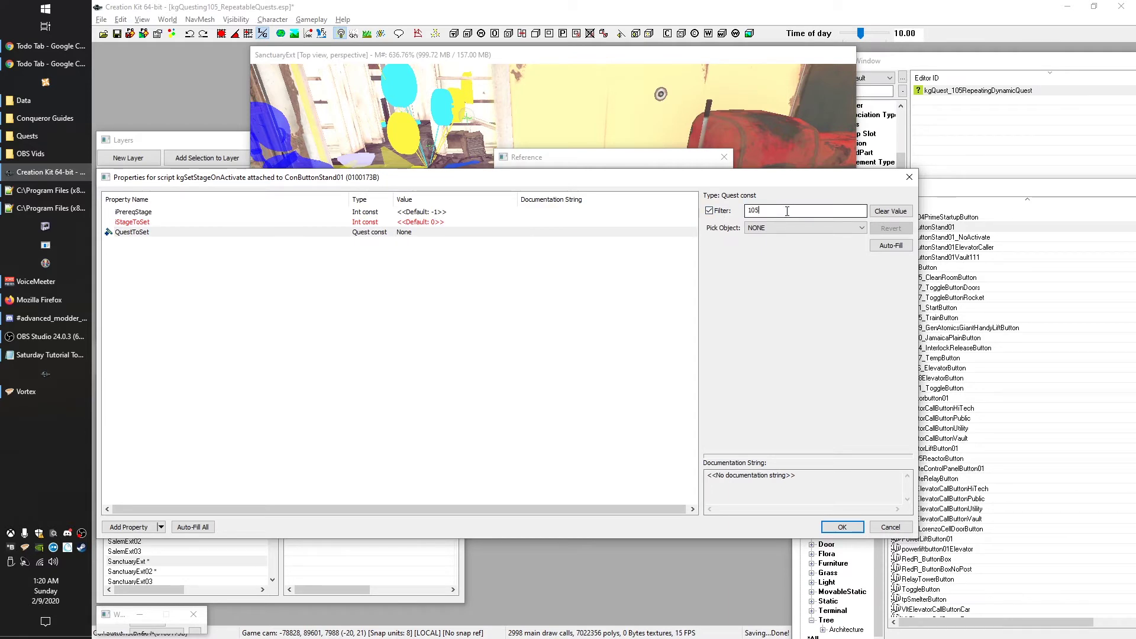
text(105)
click(787, 228)
click(776, 248)
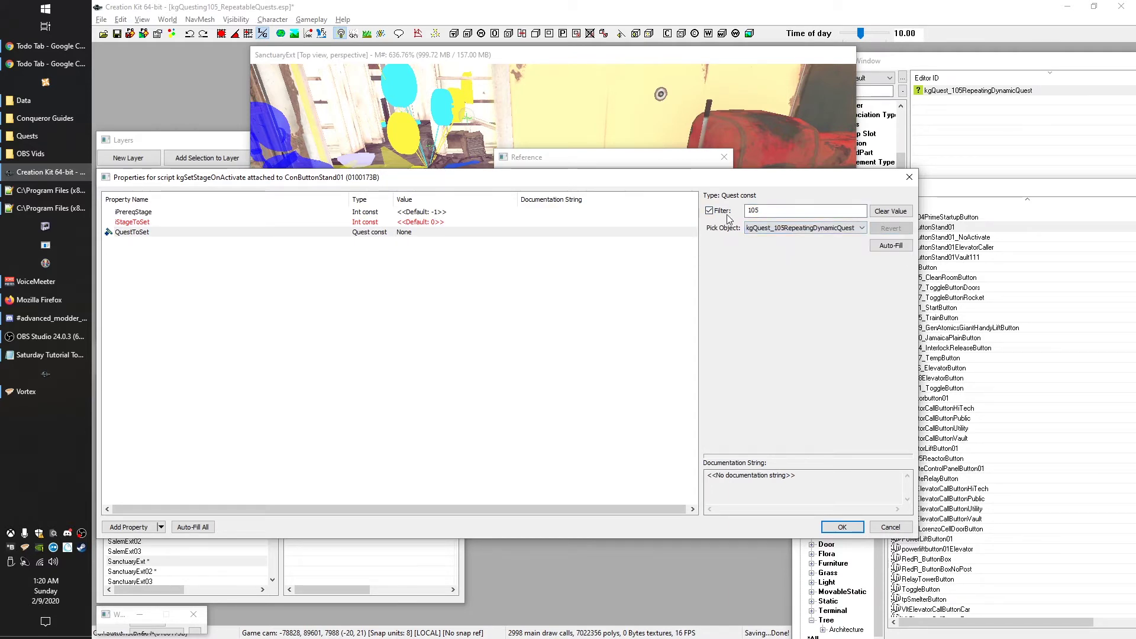
Set the button stand script's iStageToSet to 10, accept the reference changes, and save the plugin
click(132, 223)
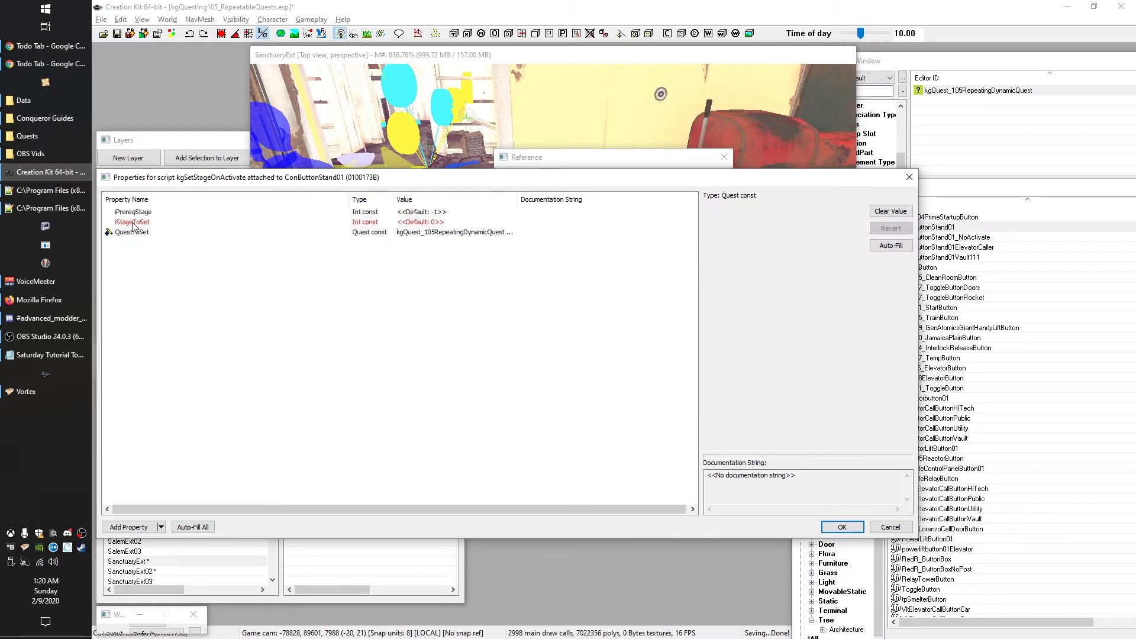
text(10)
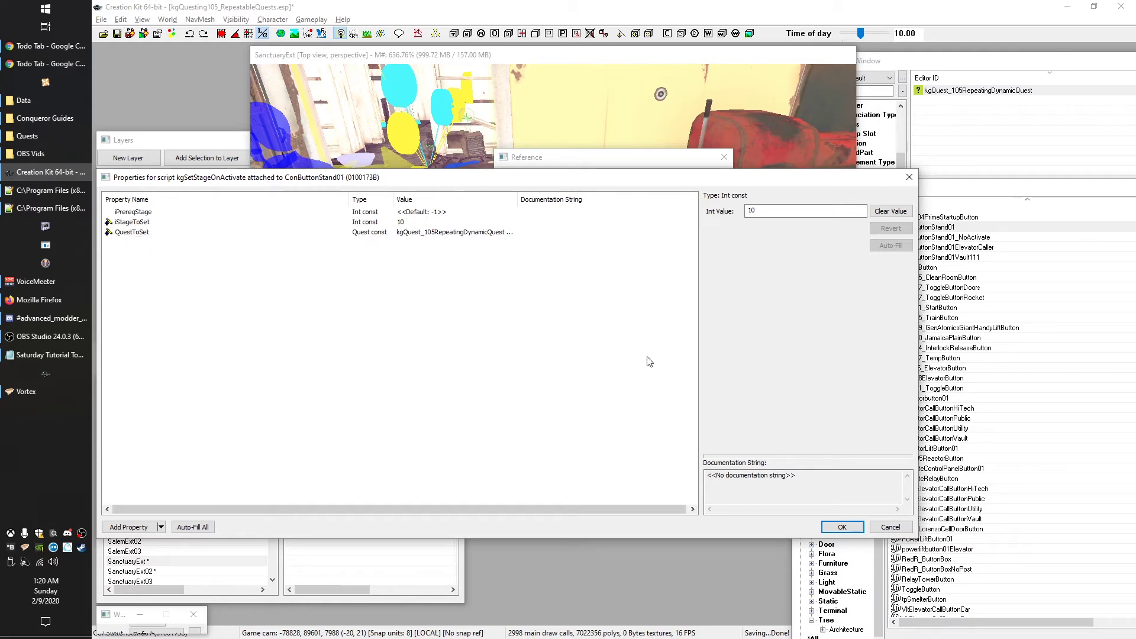
click(862, 529)
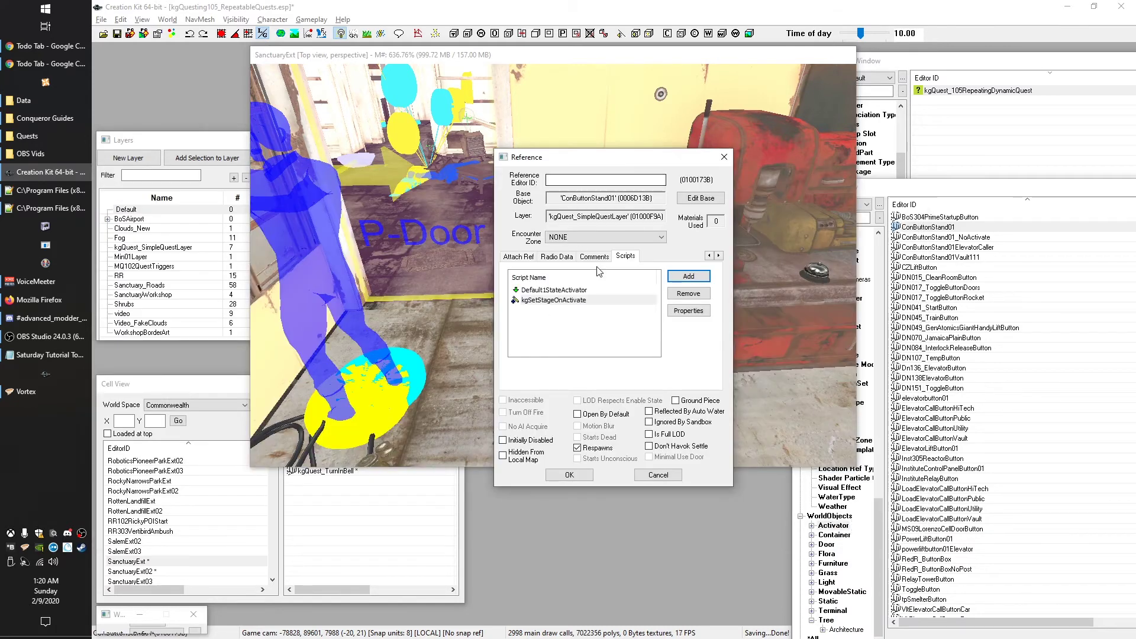
click(569, 476)
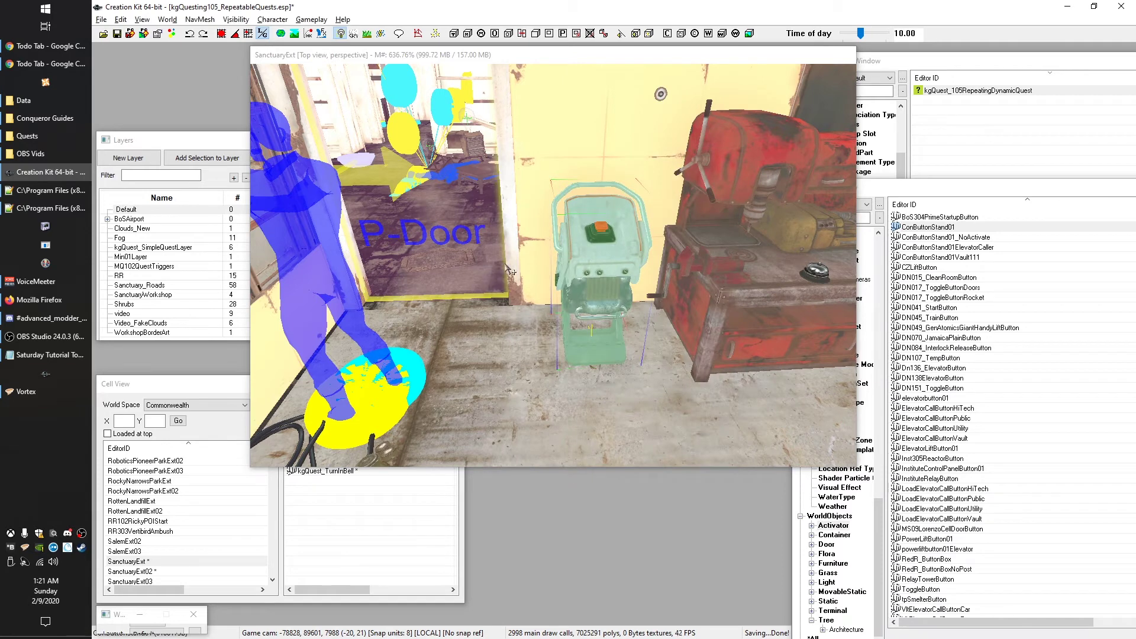
click(995, 141)
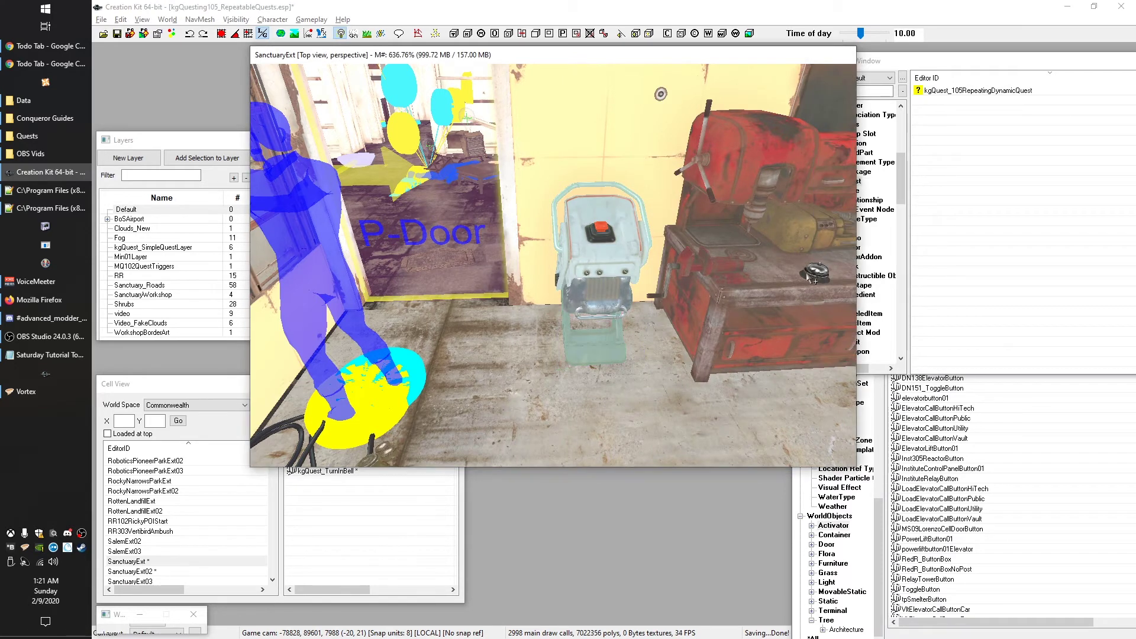
click(117, 33)
Open the quest's TurnInBell alias and check the preReqStage and StageToSet values of its DefaultAliasOnActivate script
key(alt+Tab)
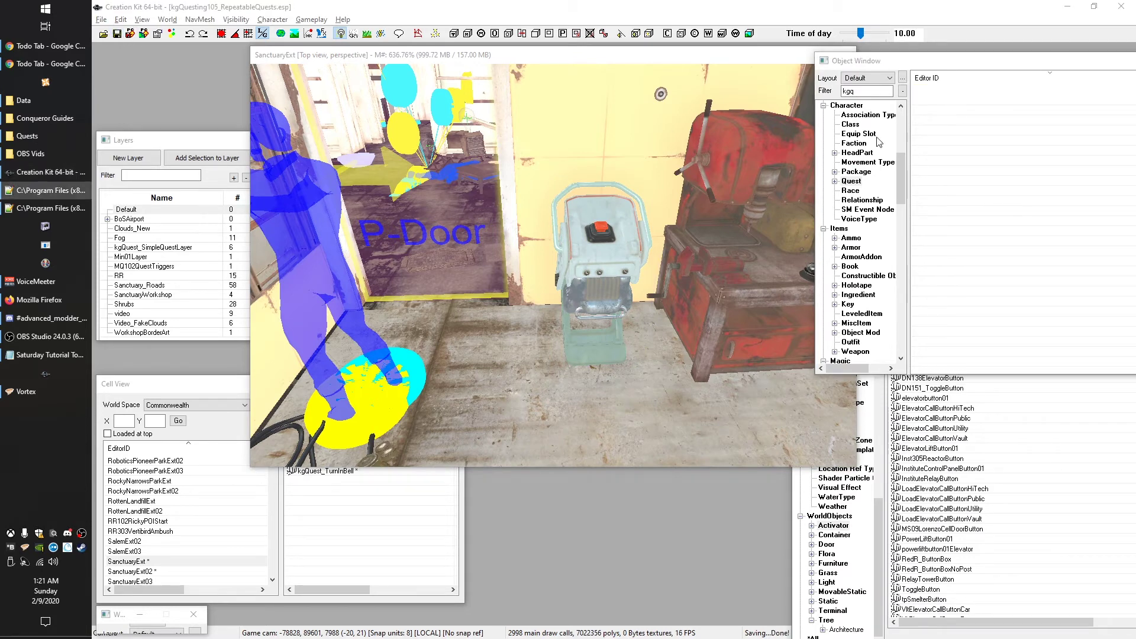
key(alt+Tab)
double_click(136, 125)
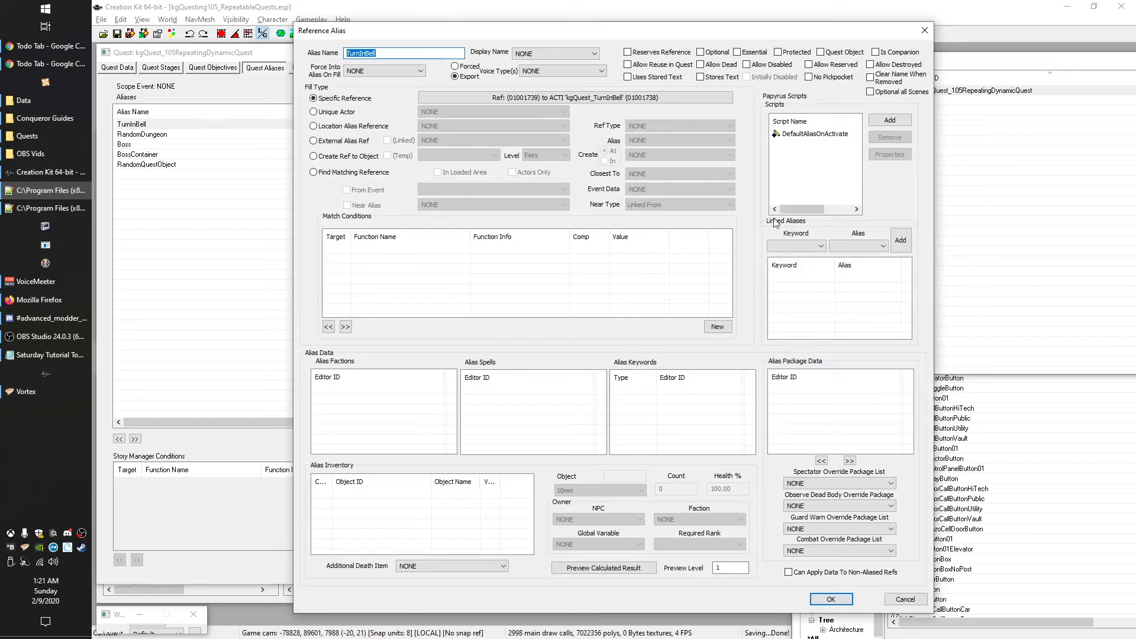
double_click(815, 135)
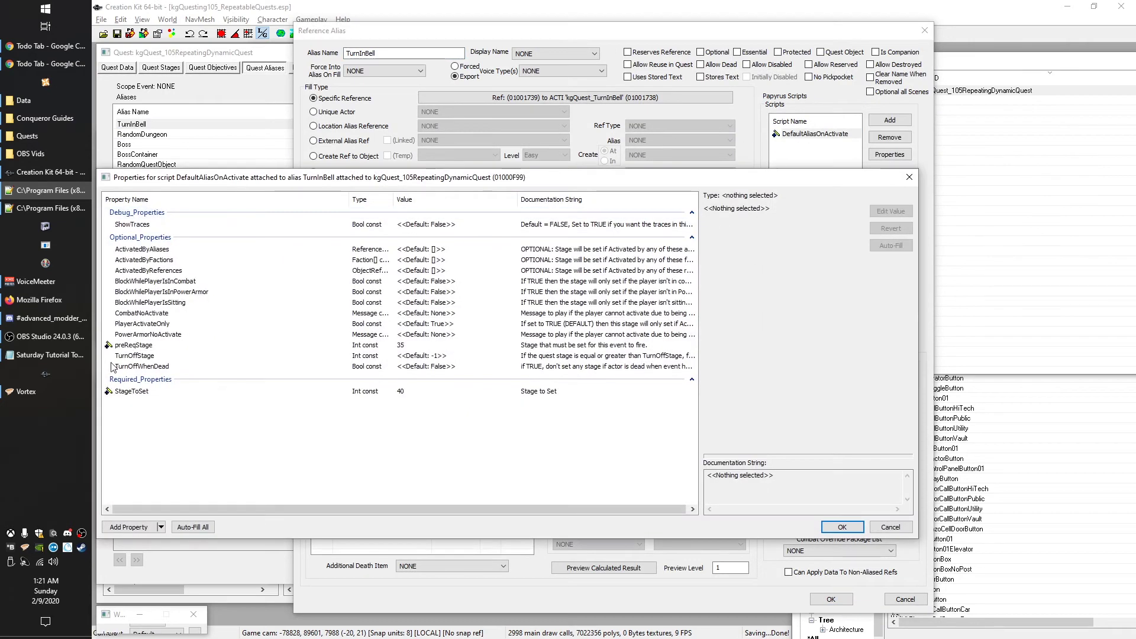
click(138, 346)
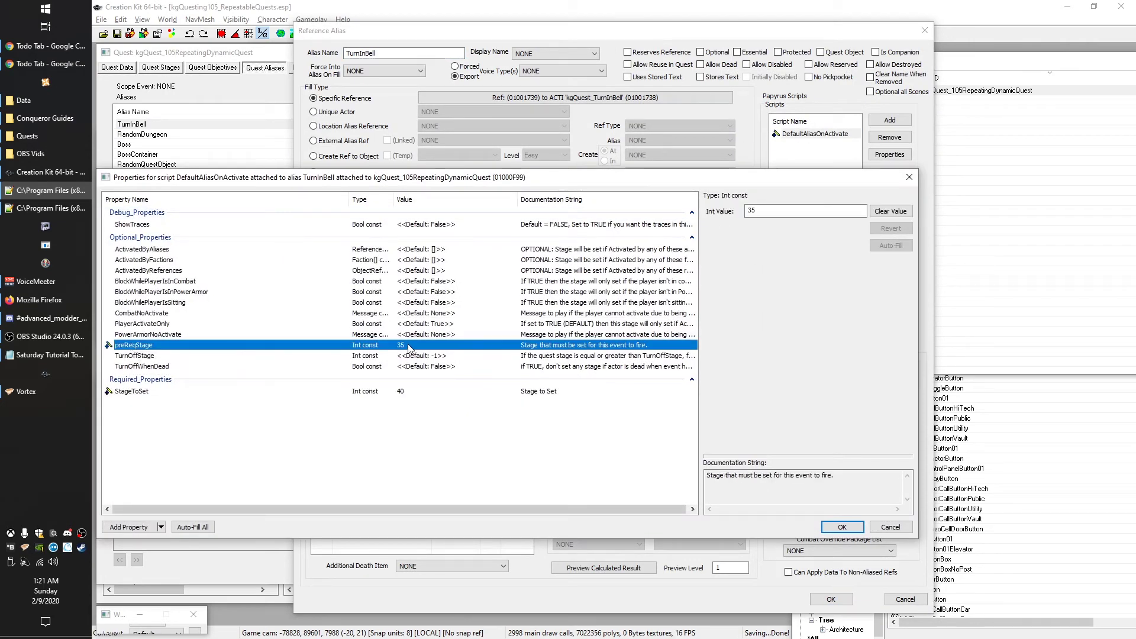
click(402, 391)
click(896, 530)
click(793, 176)
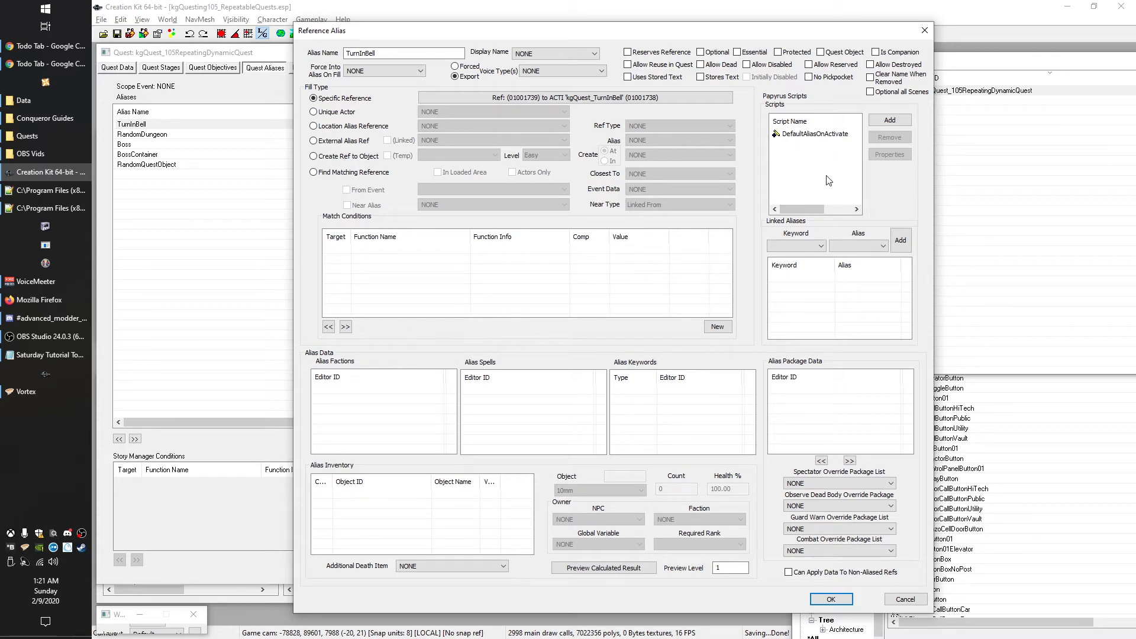
Add the kgAliasSetStageOnActivate script to the TurnInBell alias, with iPrereqStage 35 and iStageToSet 40
click(890, 120)
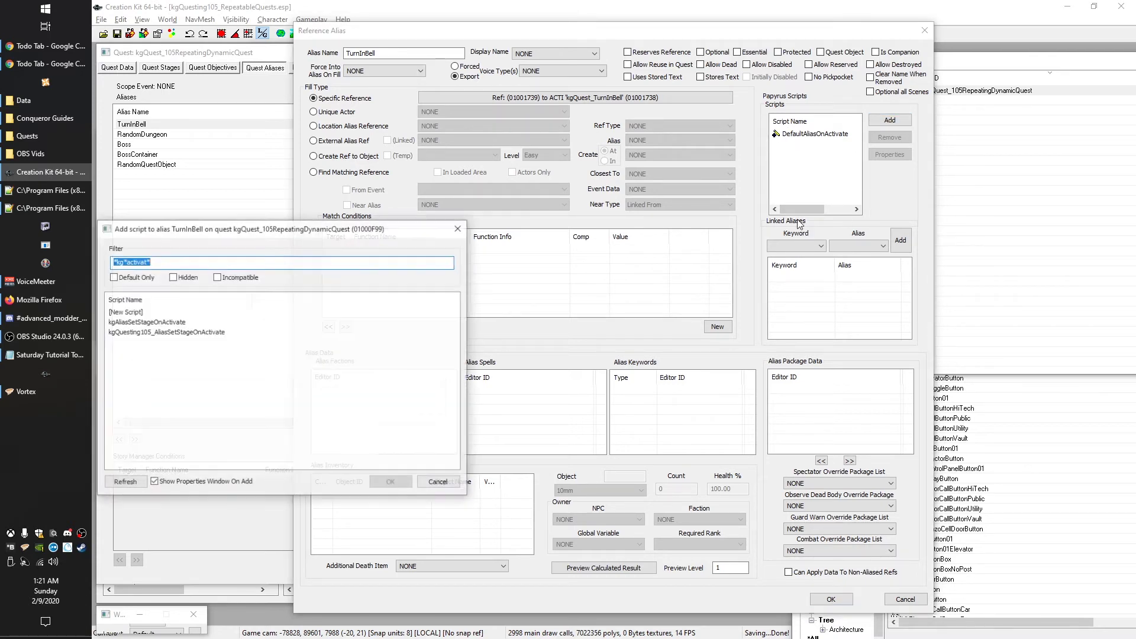
double_click(155, 322)
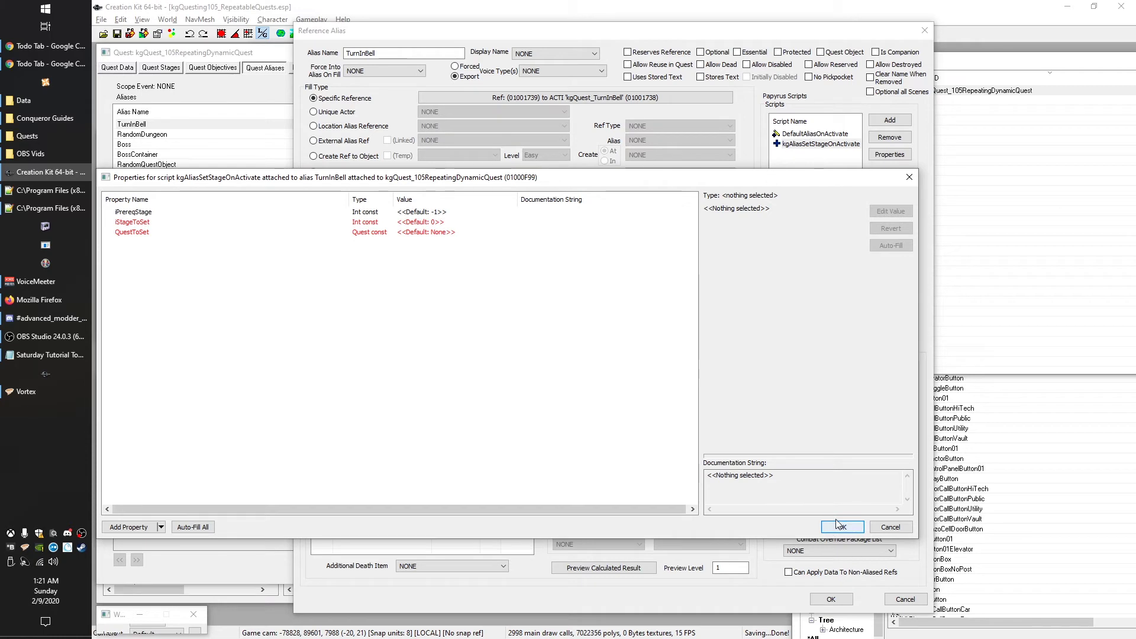
click(133, 213)
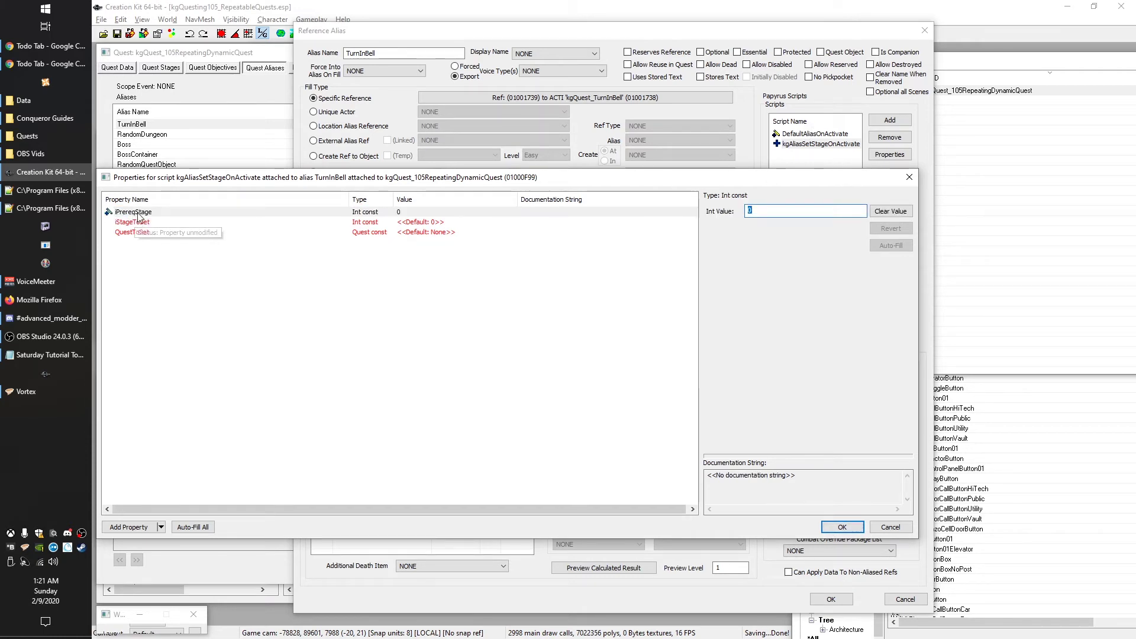
text(35)
click(133, 223)
text(40)
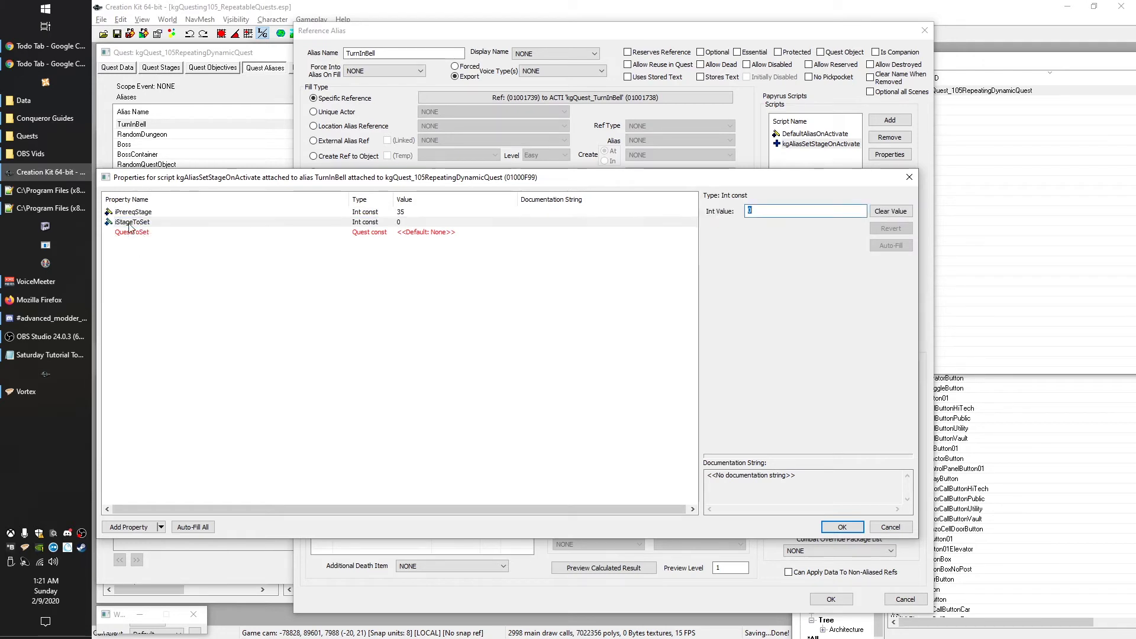
Set the TurnInBell script's QuestToSet property to kgQuest_105RepeatingDynamicQuest and accept the script properties
click(132, 233)
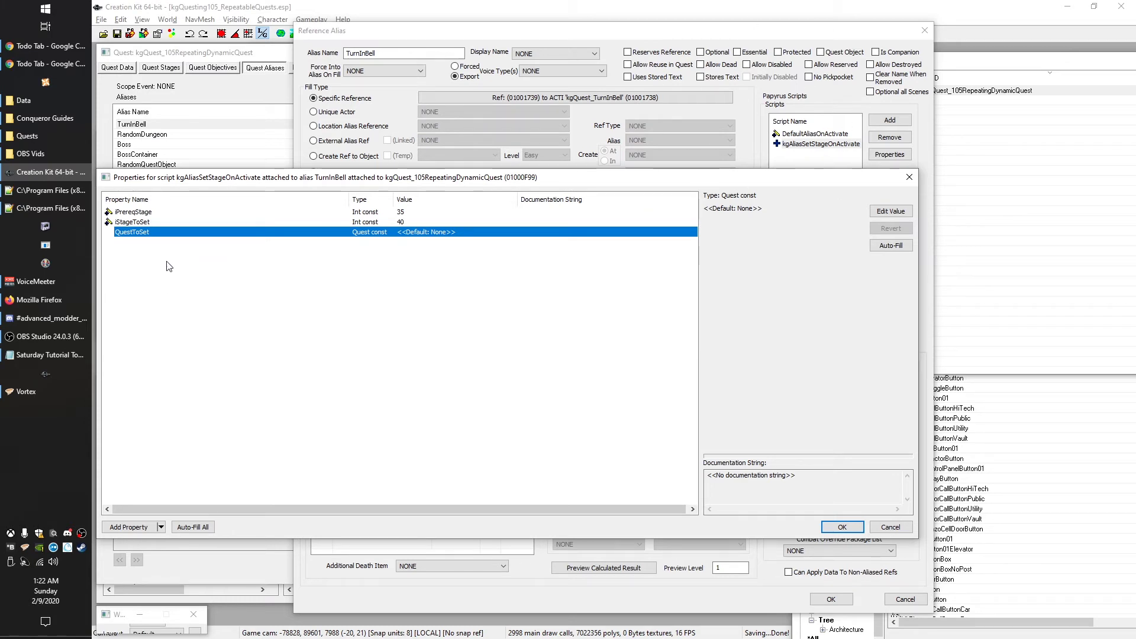
double_click(145, 233)
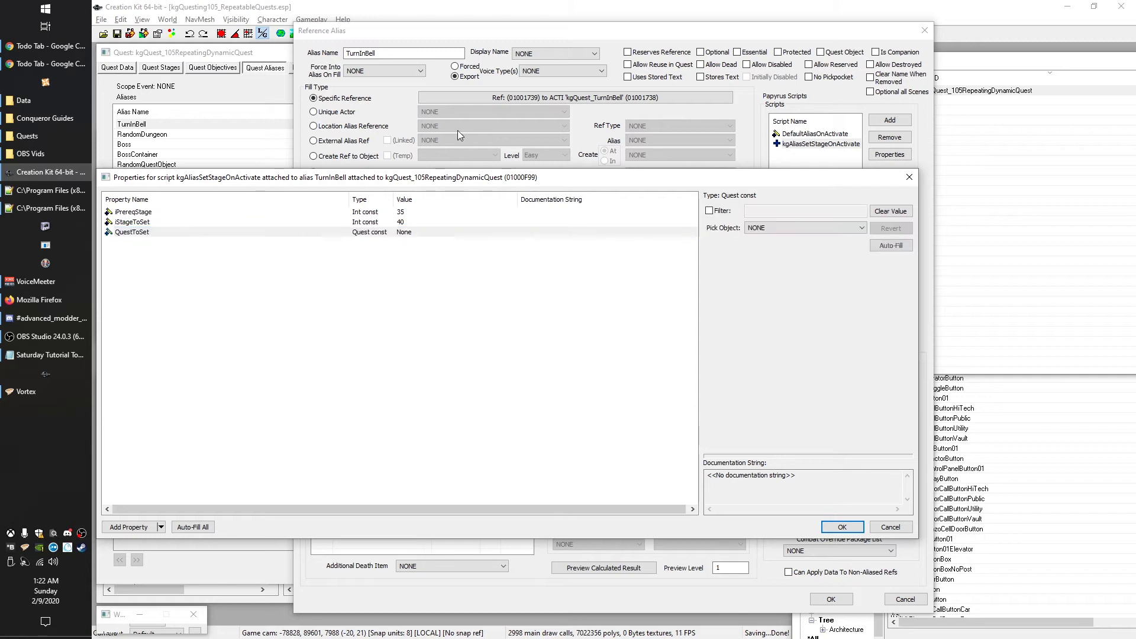
click(762, 210)
text(105)
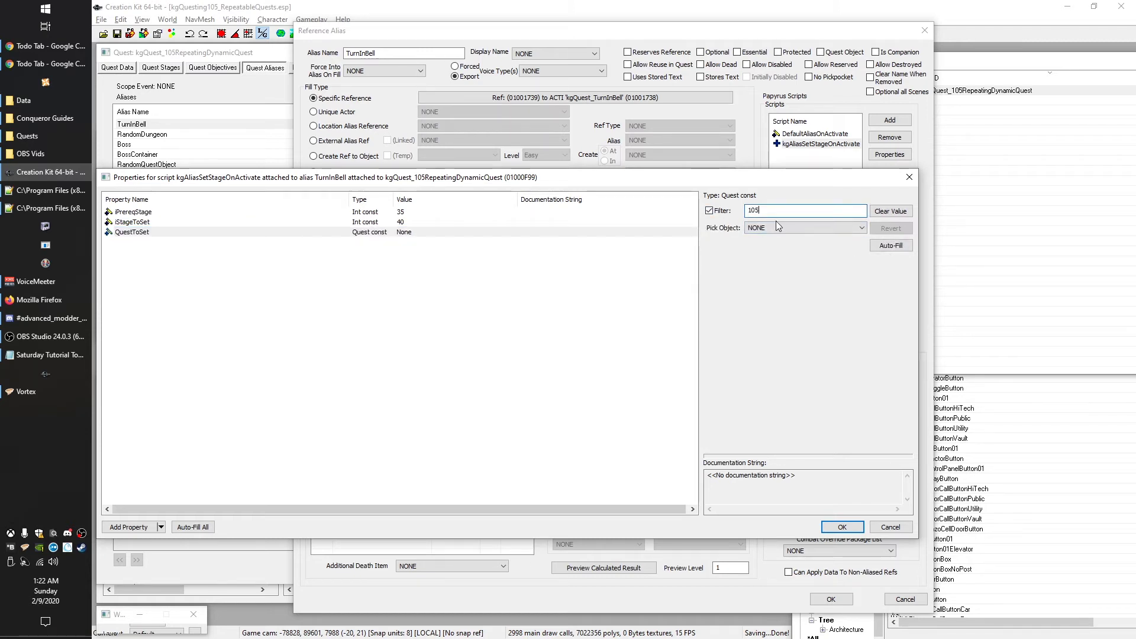
click(781, 230)
click(787, 244)
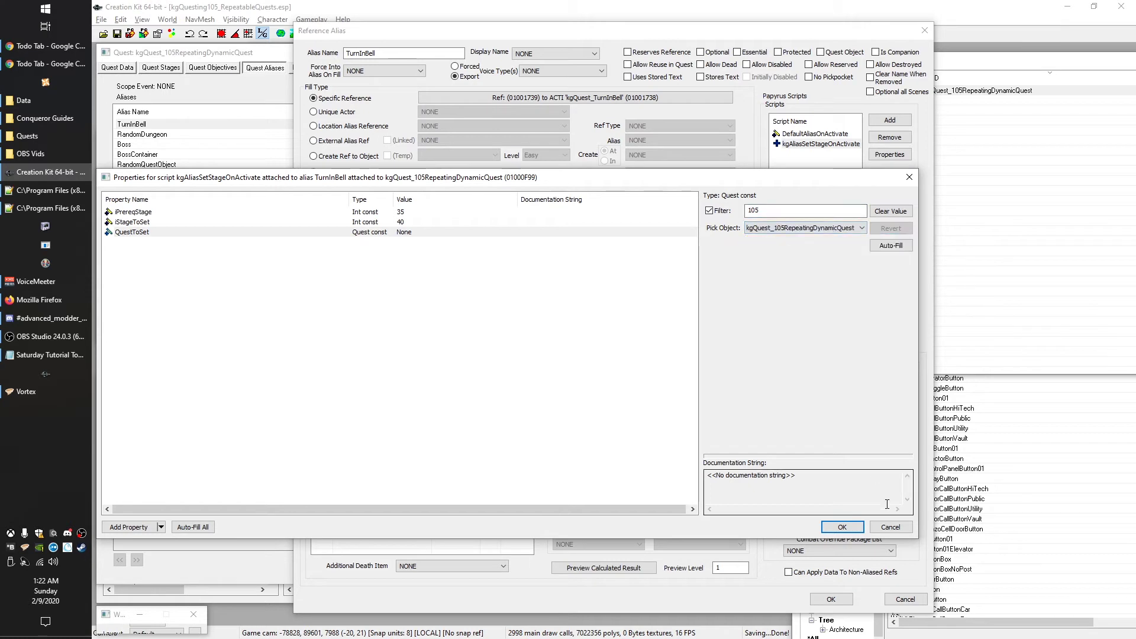
click(841, 526)
Remove the DefaultAliasOnActivate script from the TurnInBell alias and accept the alias changes
click(813, 134)
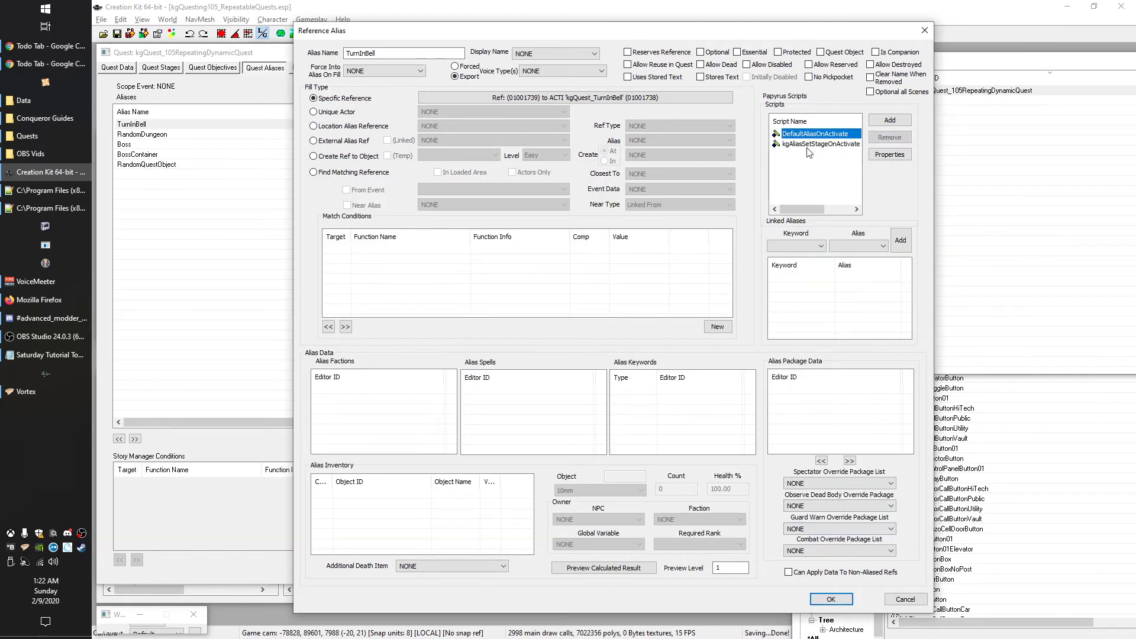
click(889, 137)
click(832, 596)
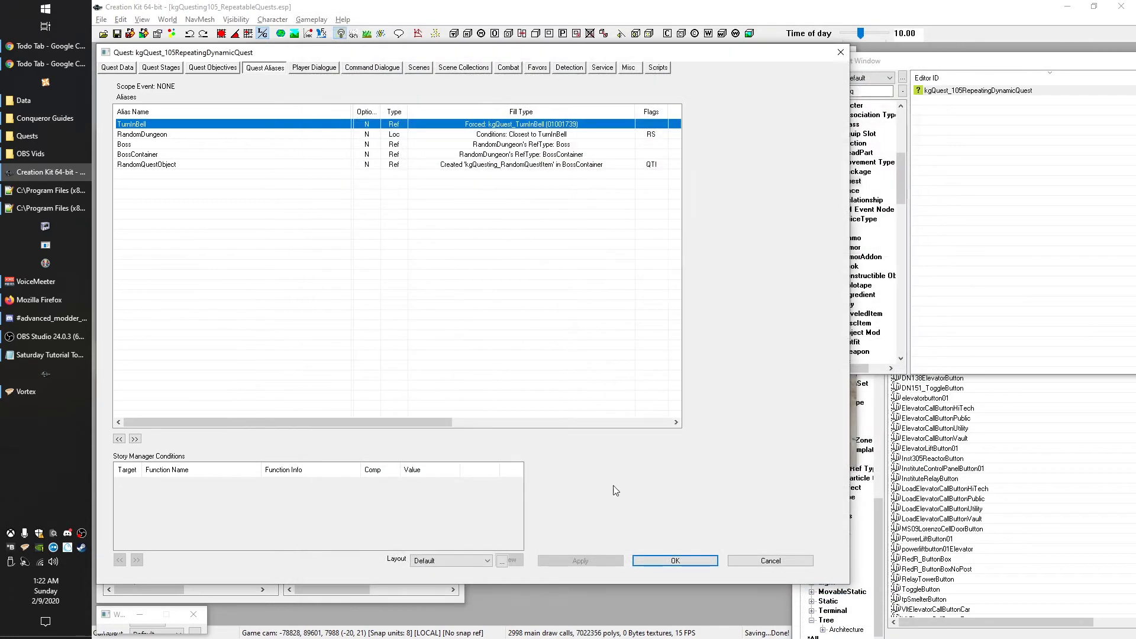
Add the kgAliasSetStageOnDeath script to the Boss alias, leaving its properties unset
double_click(130, 145)
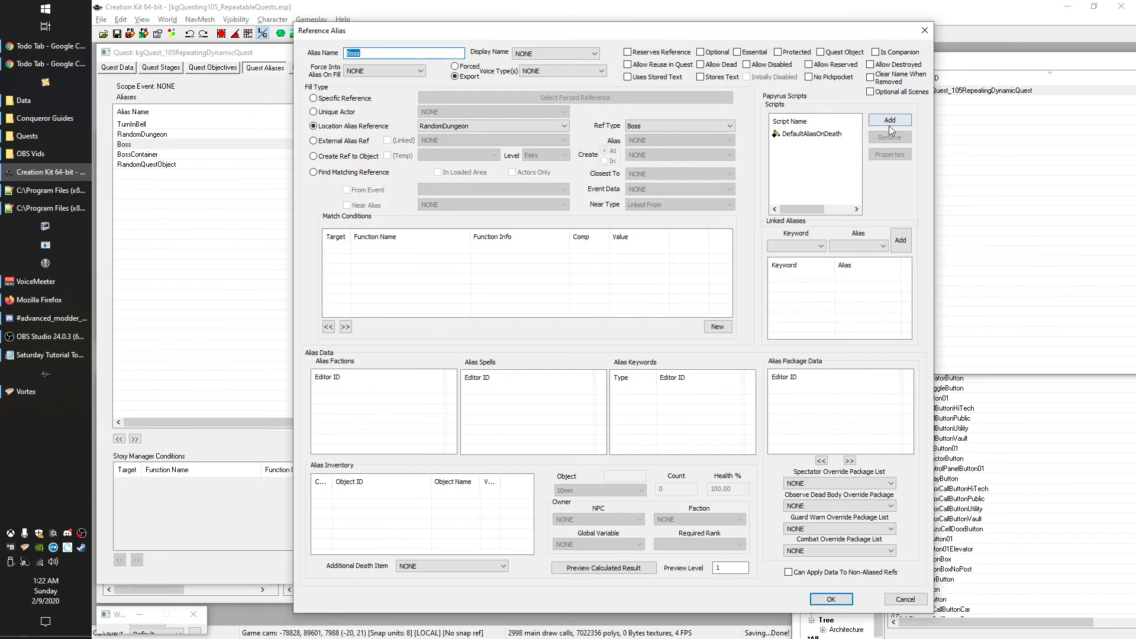
click(889, 120)
click(129, 263)
double_click(128, 264)
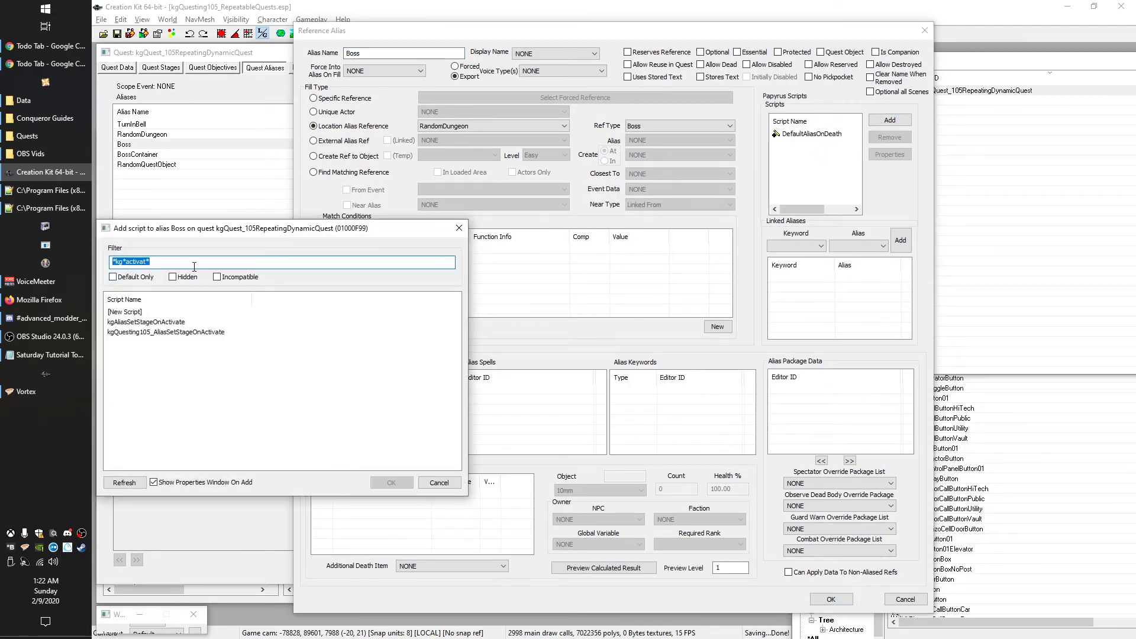
click(129, 264)
key(shift+End)
text(dea)
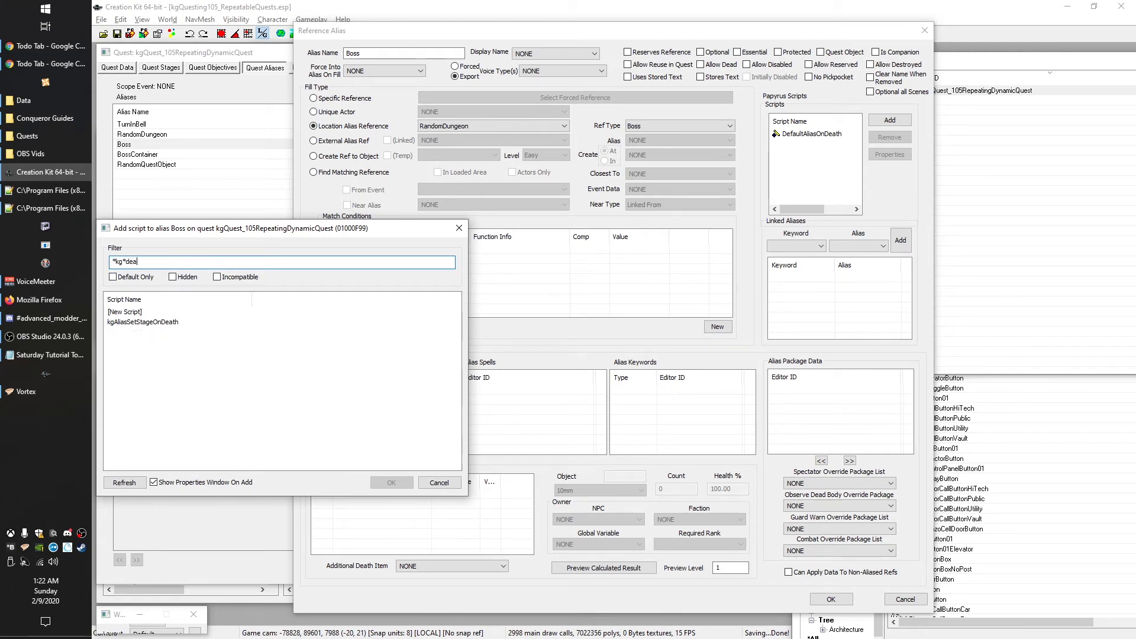
double_click(159, 324)
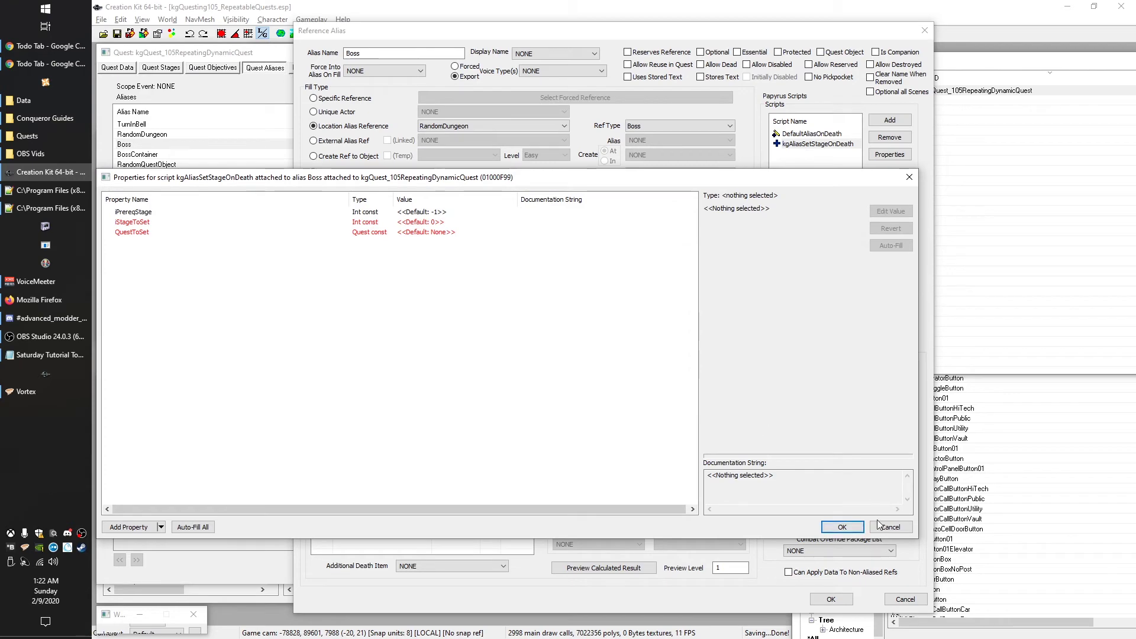
click(841, 526)
click(649, 376)
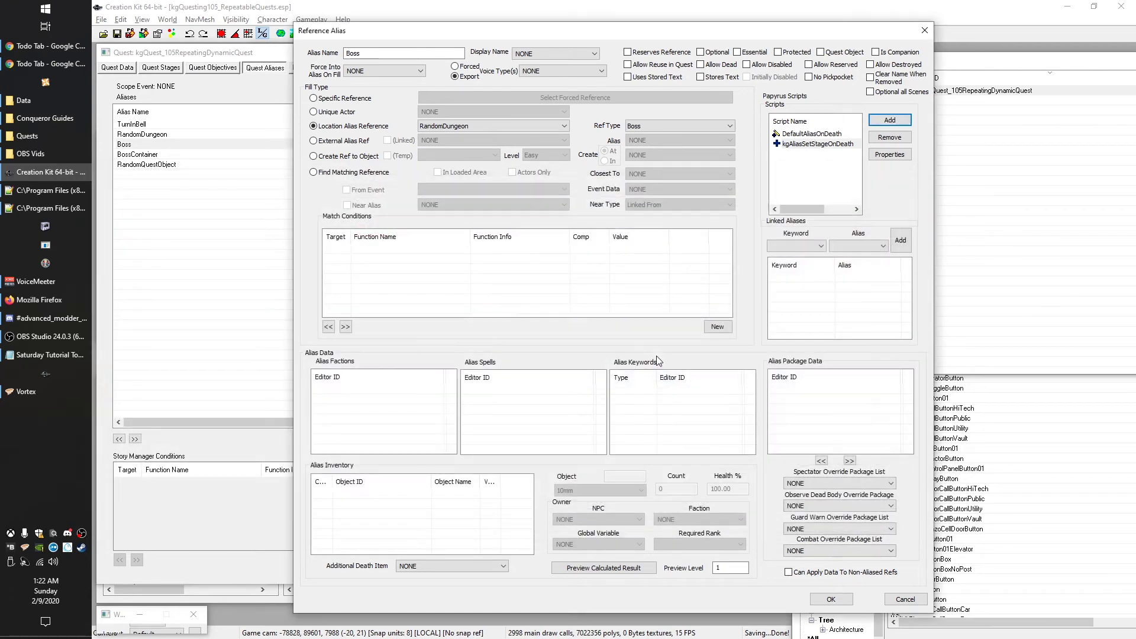
Check the preReqStage and StageToSet values of the Boss alias's DefaultAliasOnDeath script
double_click(811, 134)
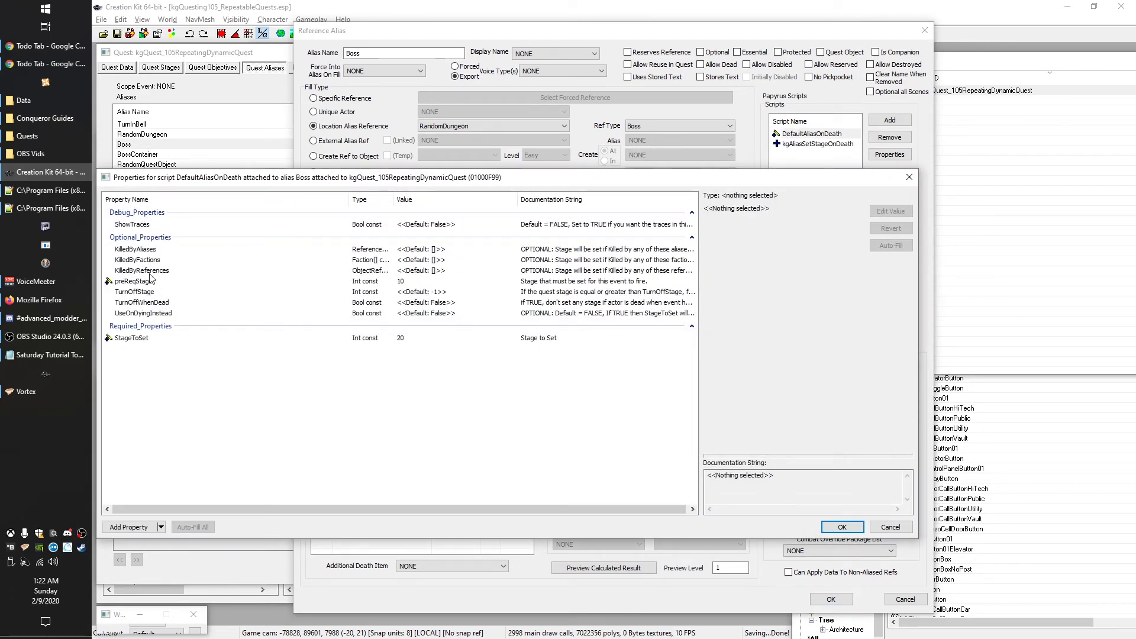
click(416, 282)
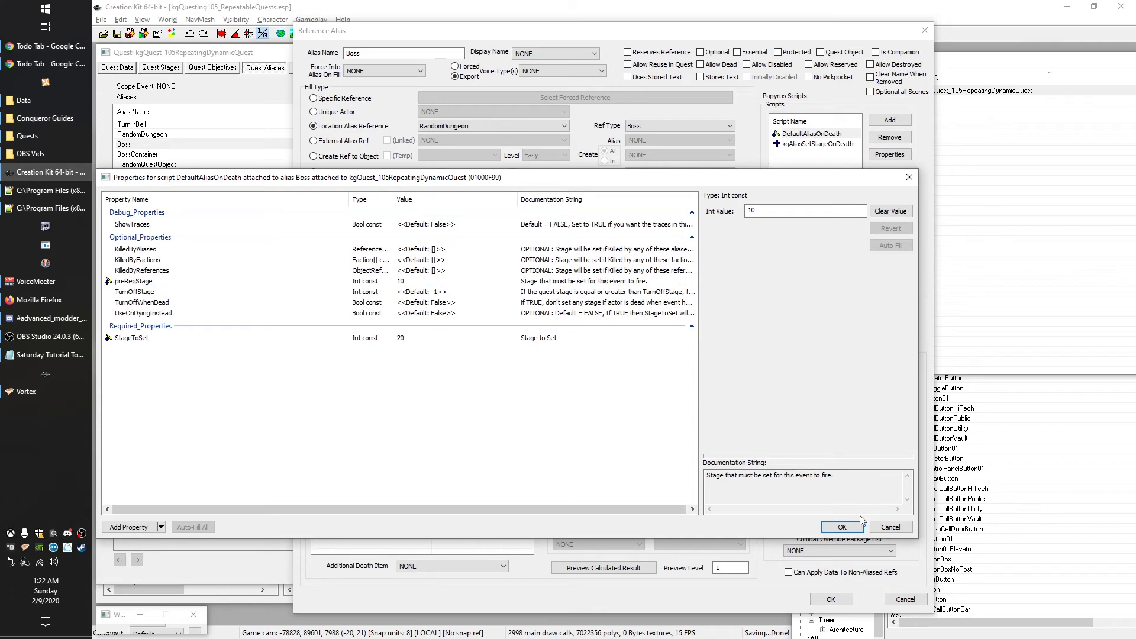
click(842, 527)
Set the kgAliasSetStageOnDeath script's iPrereqStage to 10, iStageToSet to 20 and QuestToSet to kgQuest_105RepeatingDynamicQuest
click(820, 143)
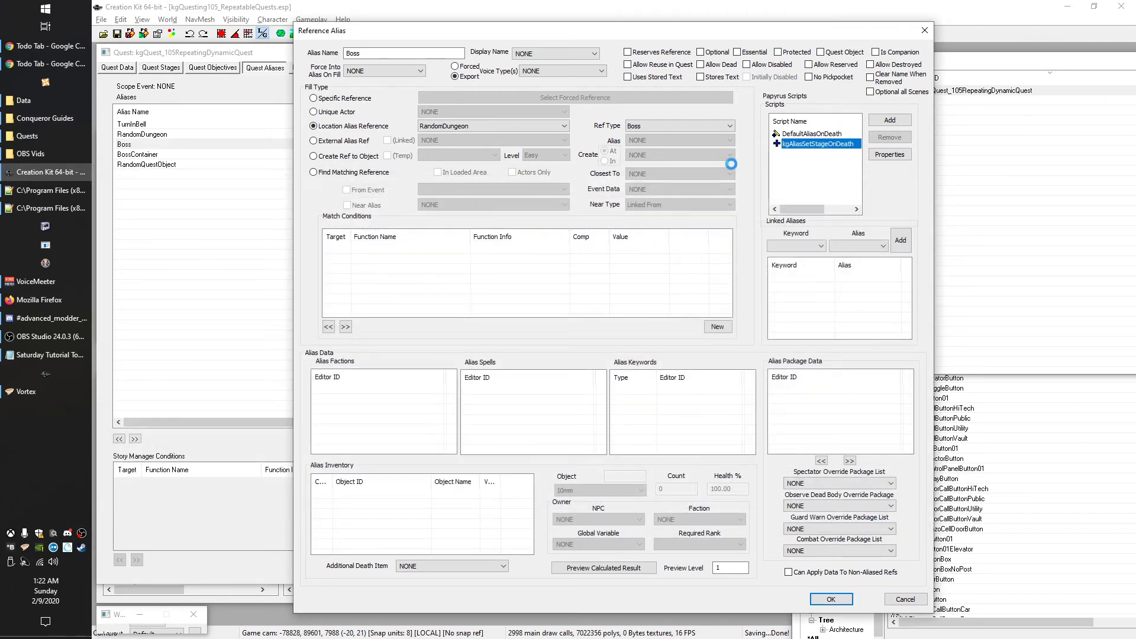
click(136, 222)
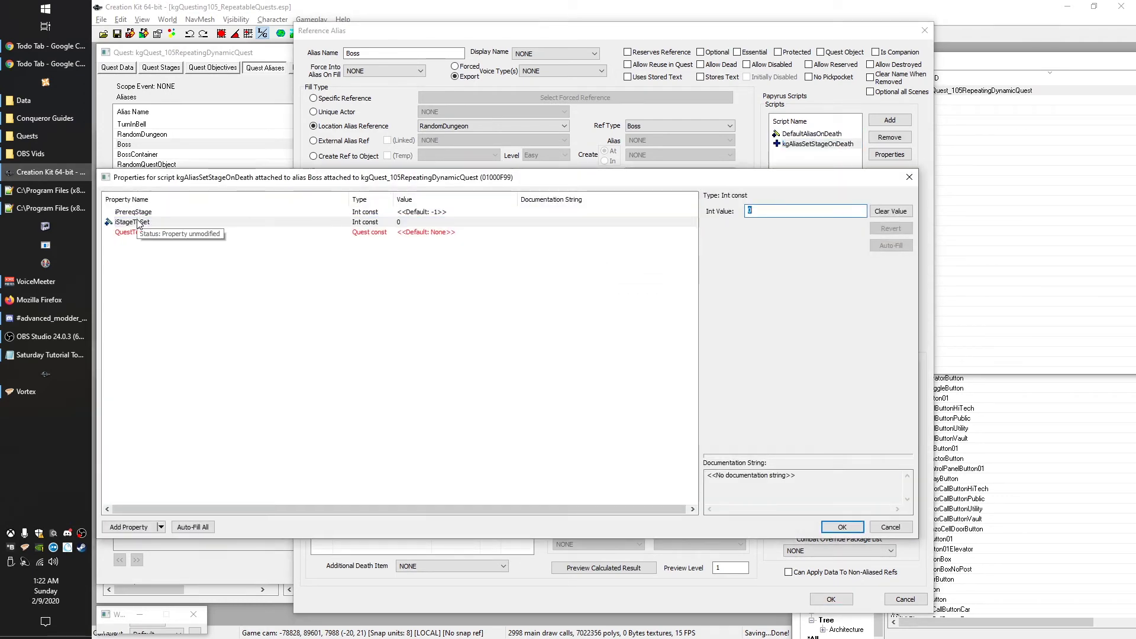
text(20)
click(132, 233)
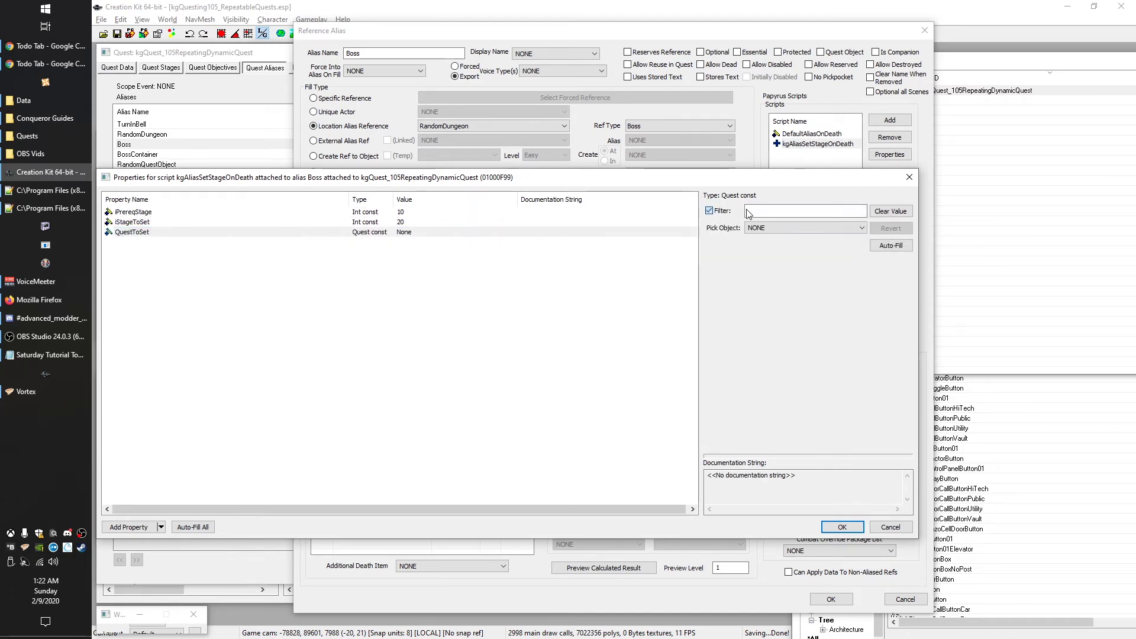
click(750, 212)
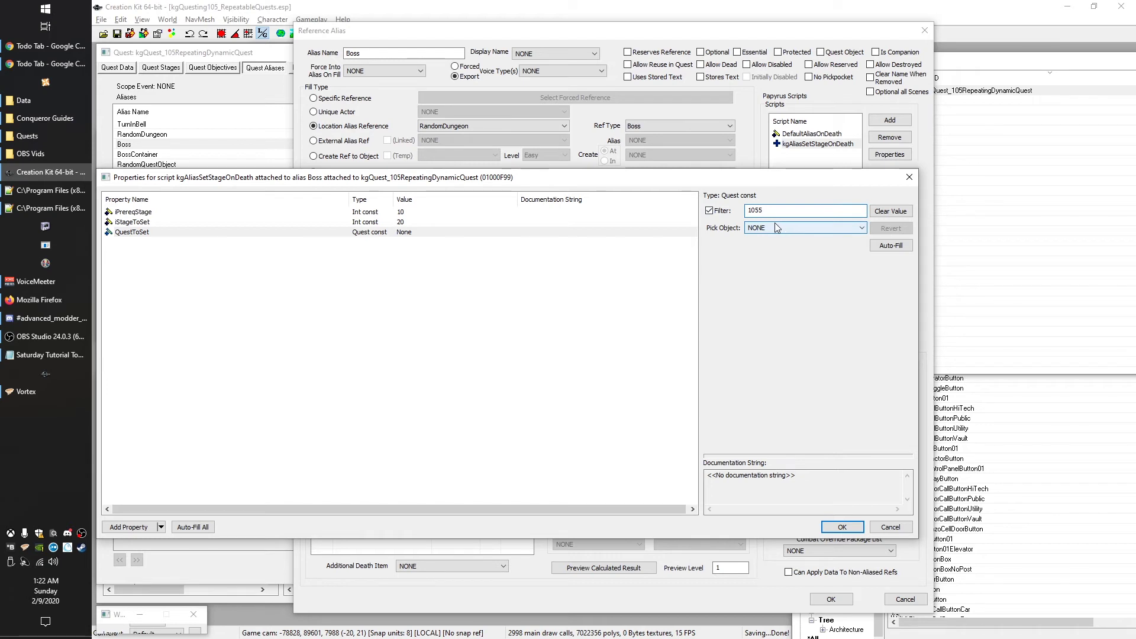
click(781, 227)
click(781, 246)
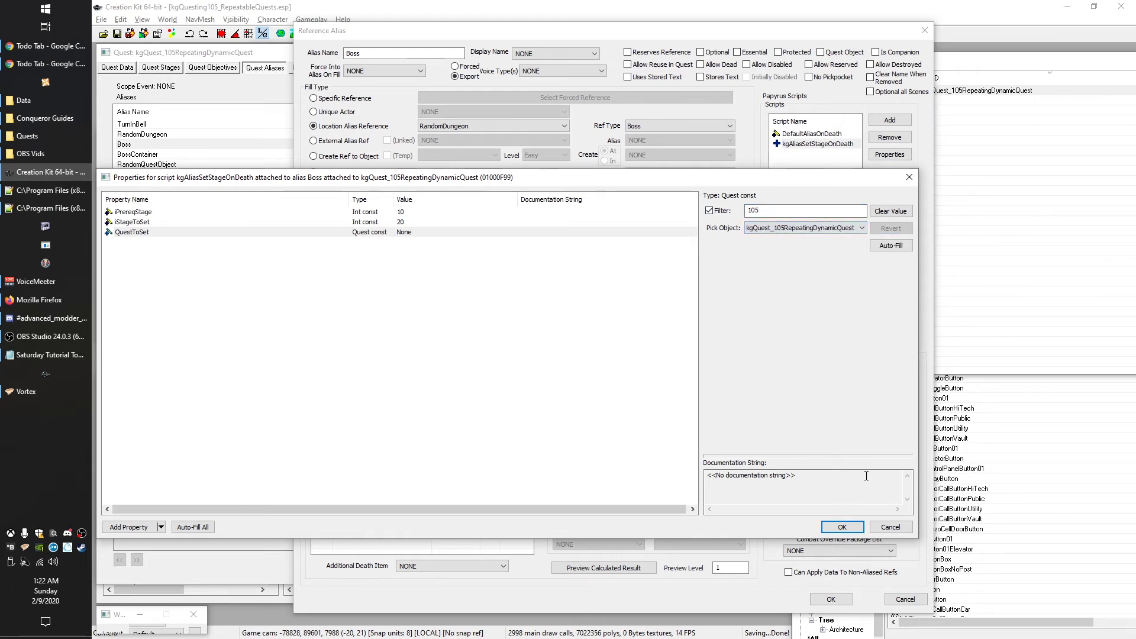
click(844, 527)
Remove the DefaultAliasOnDeath script from the Boss alias and accept the alias changes
click(812, 133)
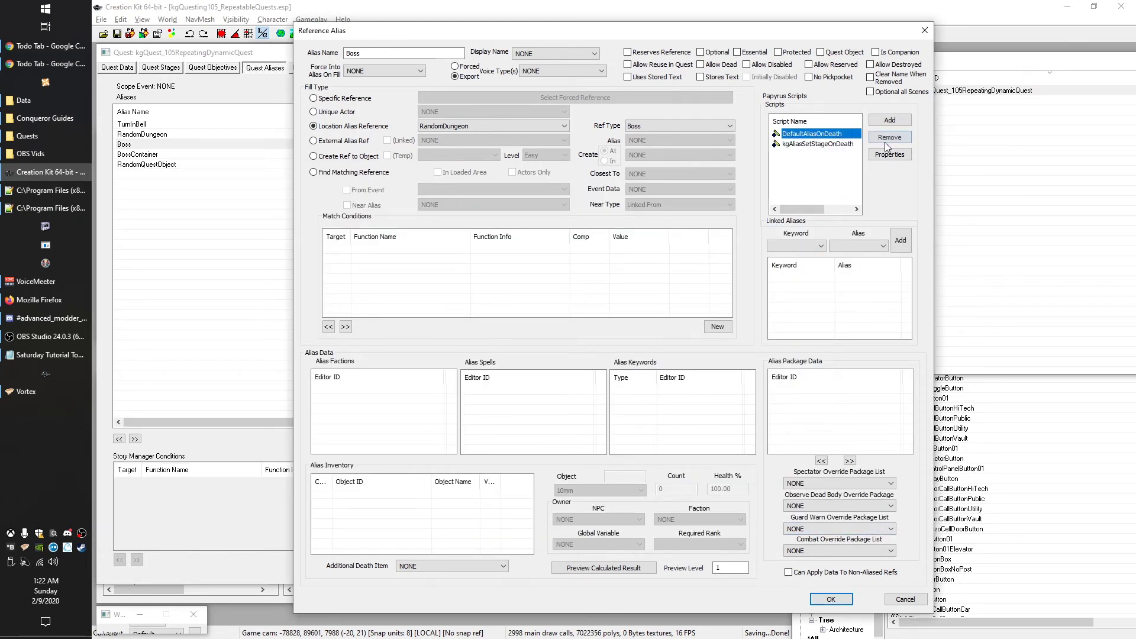
click(889, 137)
click(830, 599)
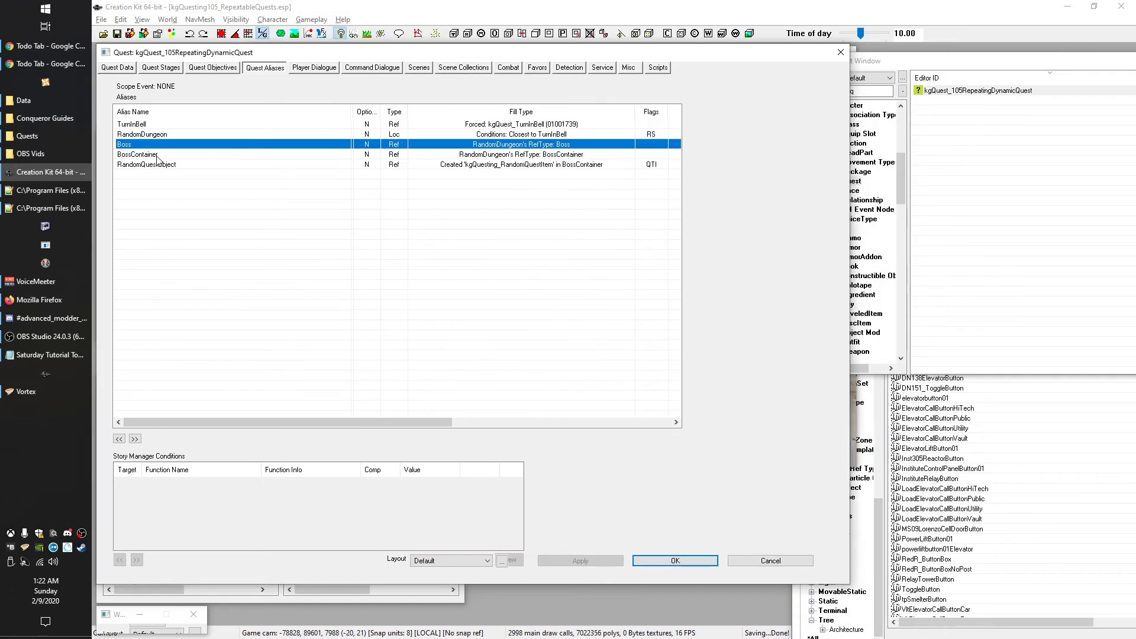
Open the RandomQuestObject alias and check the preReqStage and StageToSet values of its defaultaliasoncontainerchangedto script
click(153, 165)
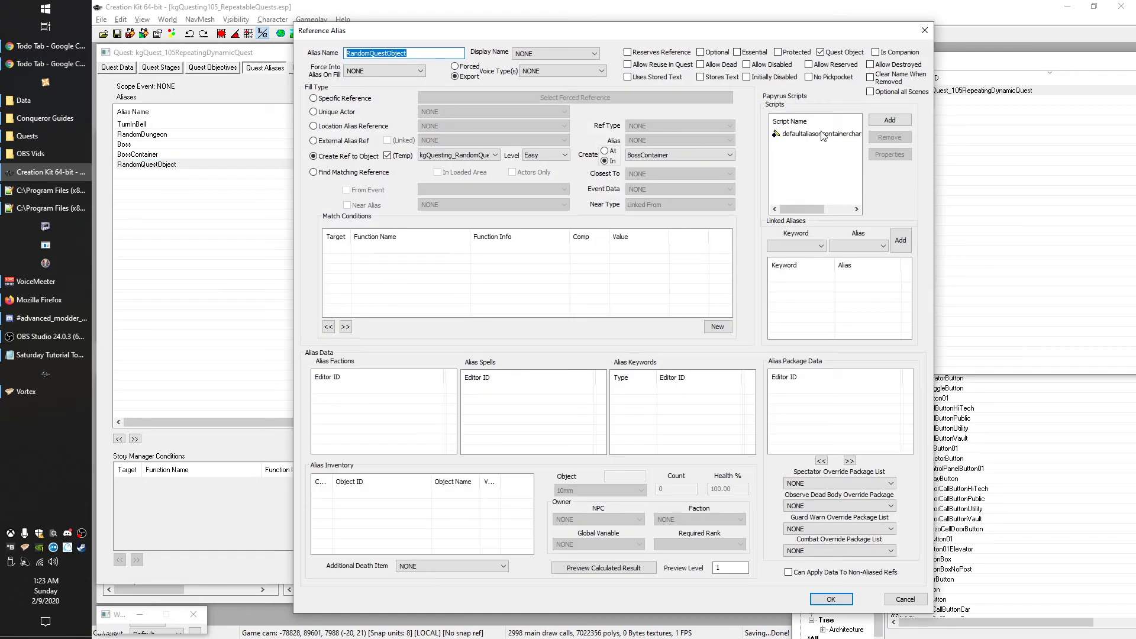
double_click(820, 133)
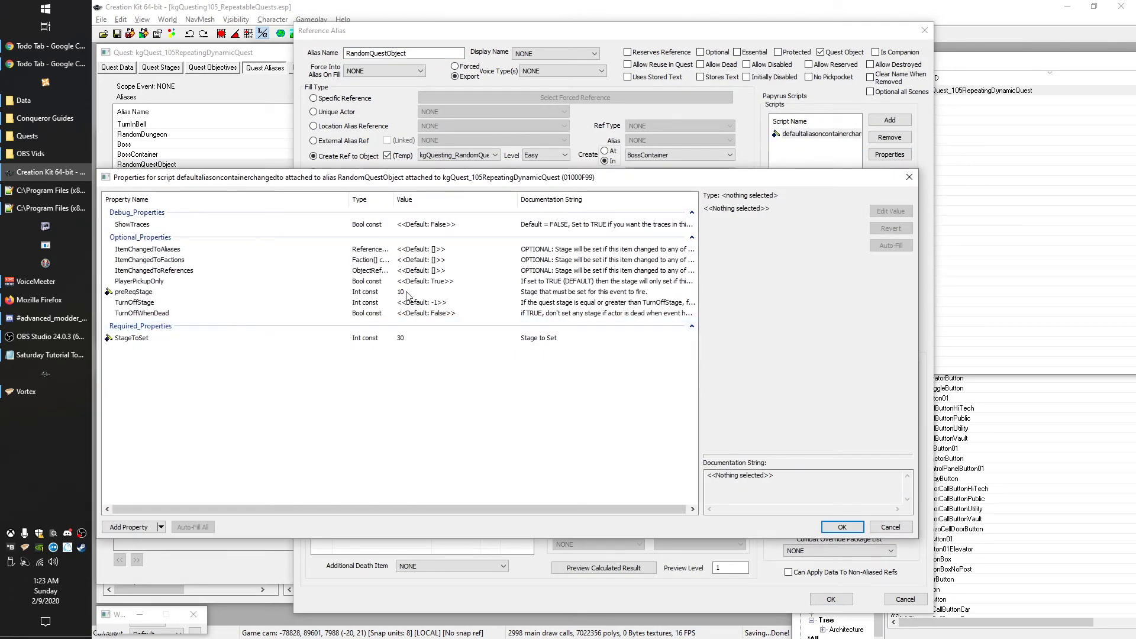
click(407, 296)
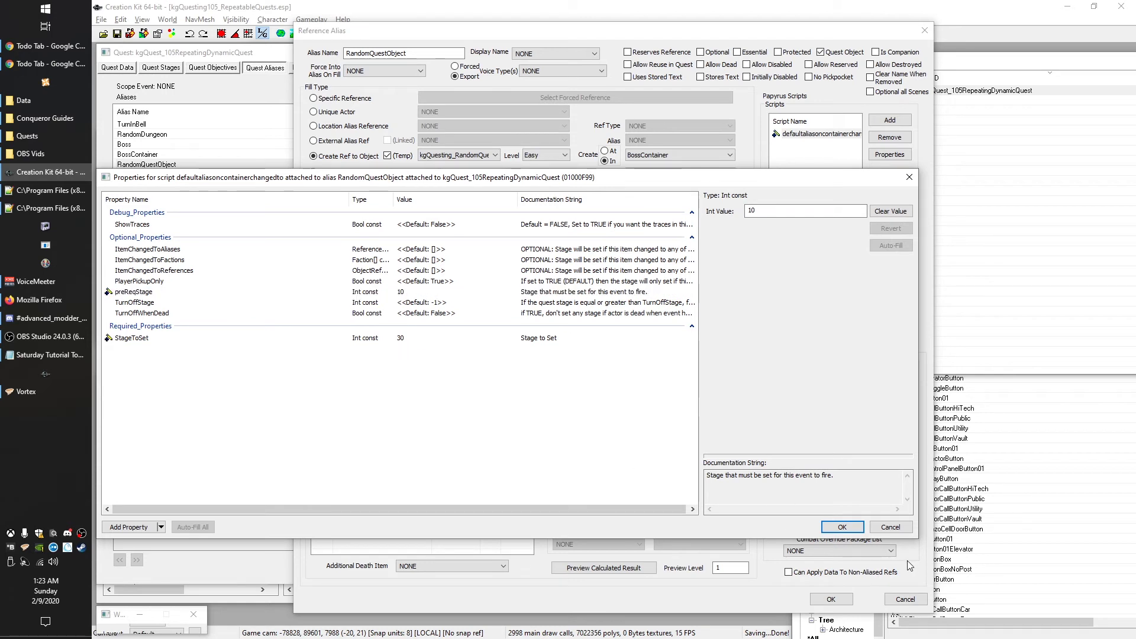
click(890, 526)
Add the kgAliasSetStageOnContainerChanged script to the RandomQuestObject alias, with iPrereqStage 10 and iStageToSet 30
click(890, 120)
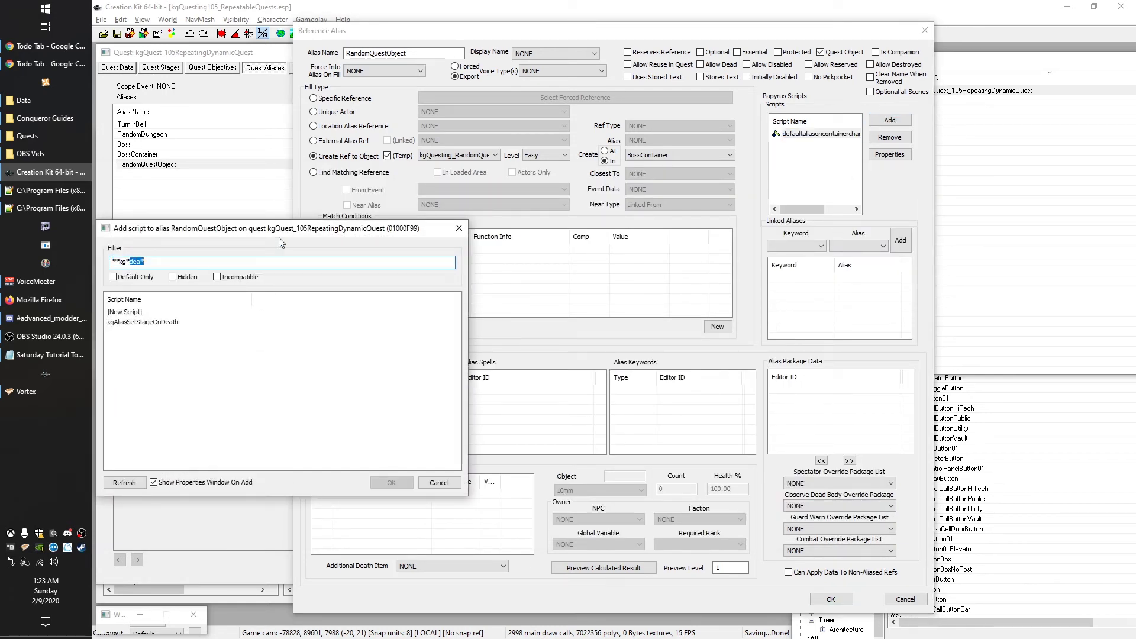
text(conta)
double_click(190, 323)
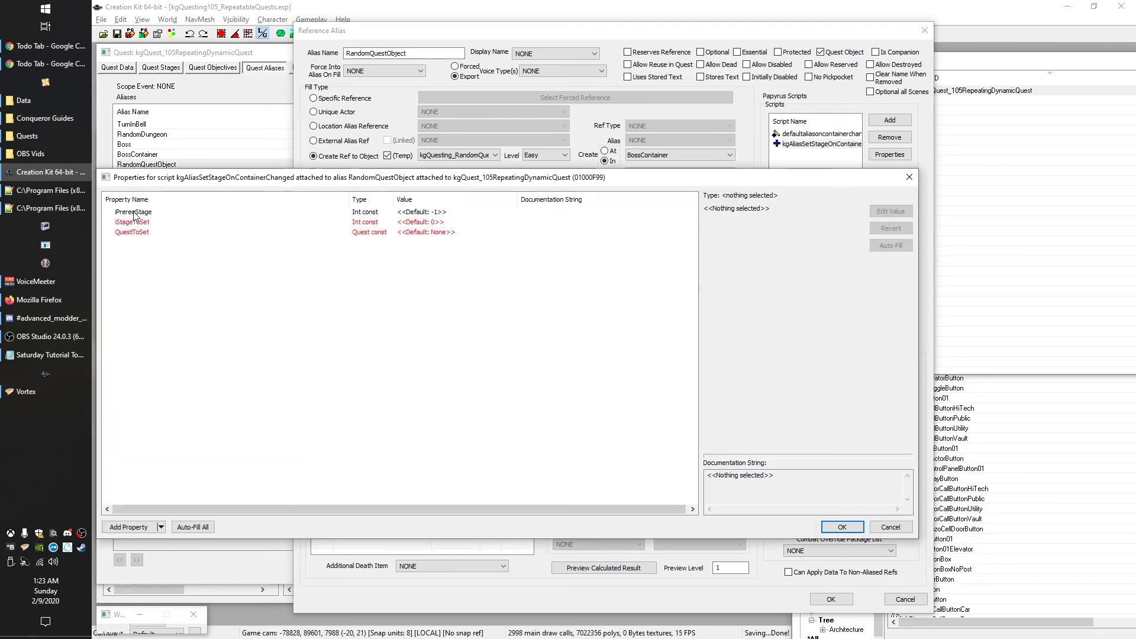
click(133, 211)
text(10)
click(134, 222)
text(30)
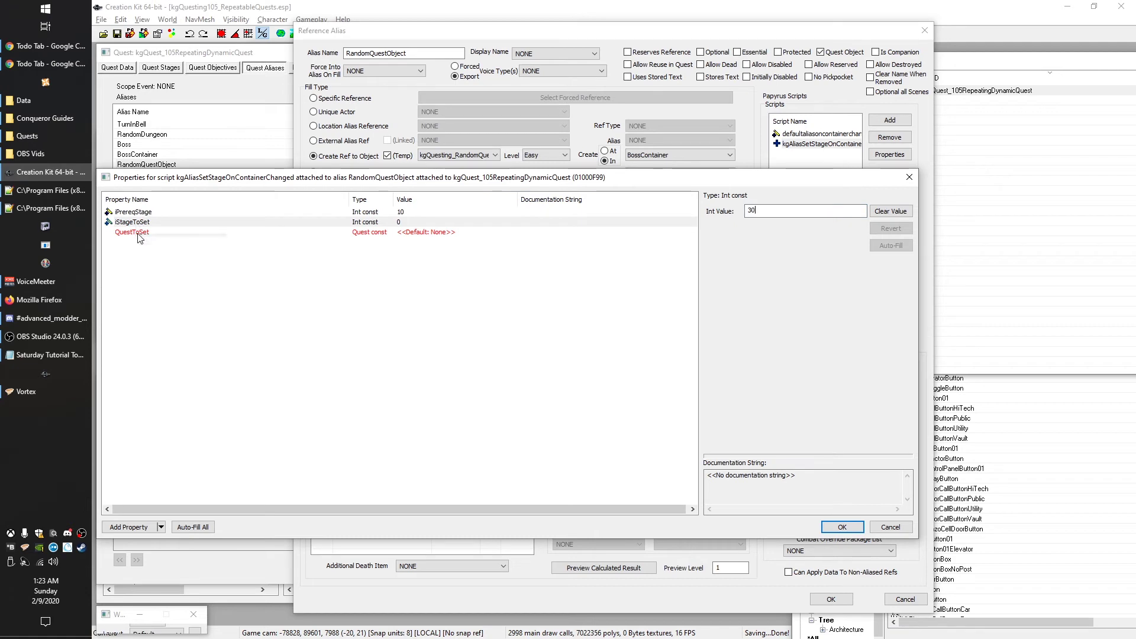
Set the RandomQuestObject script's QuestToSet property to kgQuest_105RepeatingDynamicQuest and accept the script properties
click(133, 231)
double_click(200, 232)
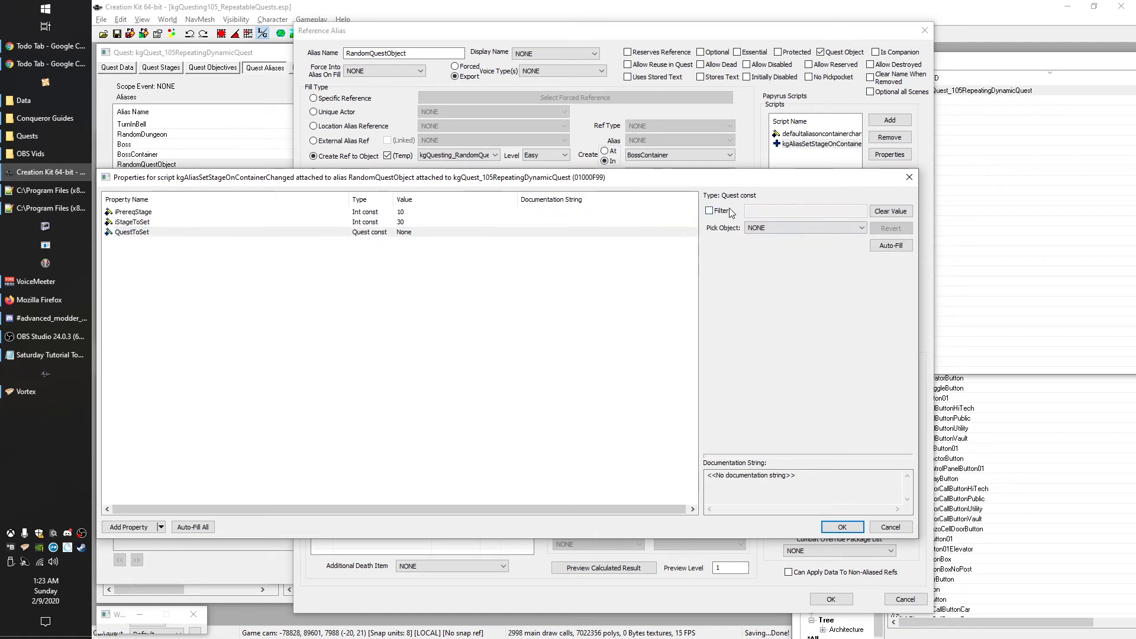
click(772, 210)
text(105)
click(769, 228)
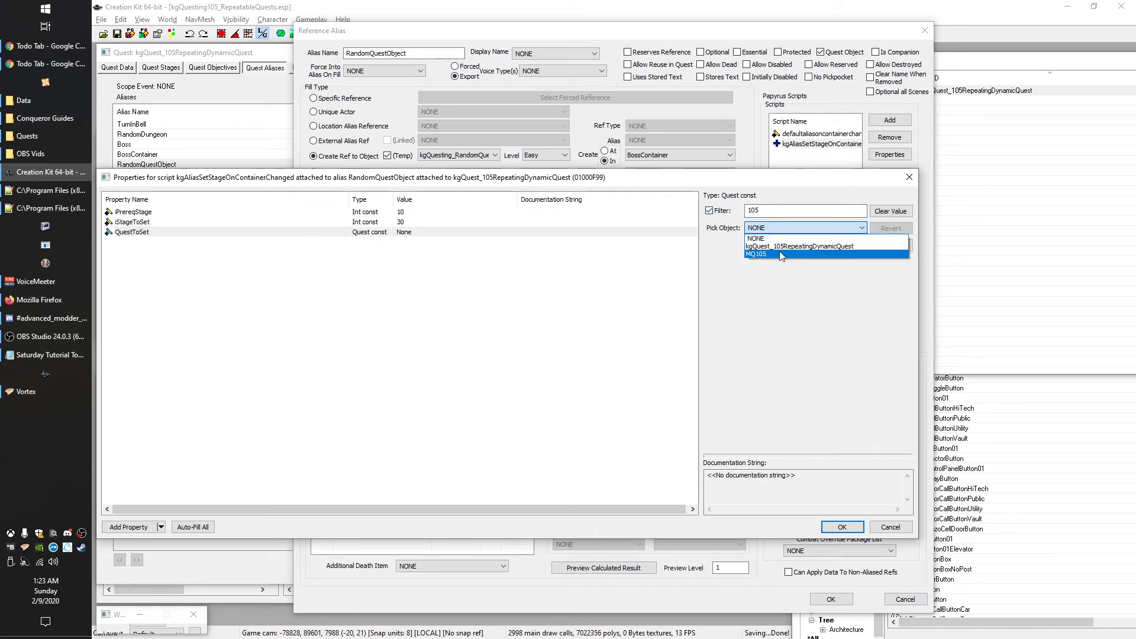
click(782, 253)
click(840, 527)
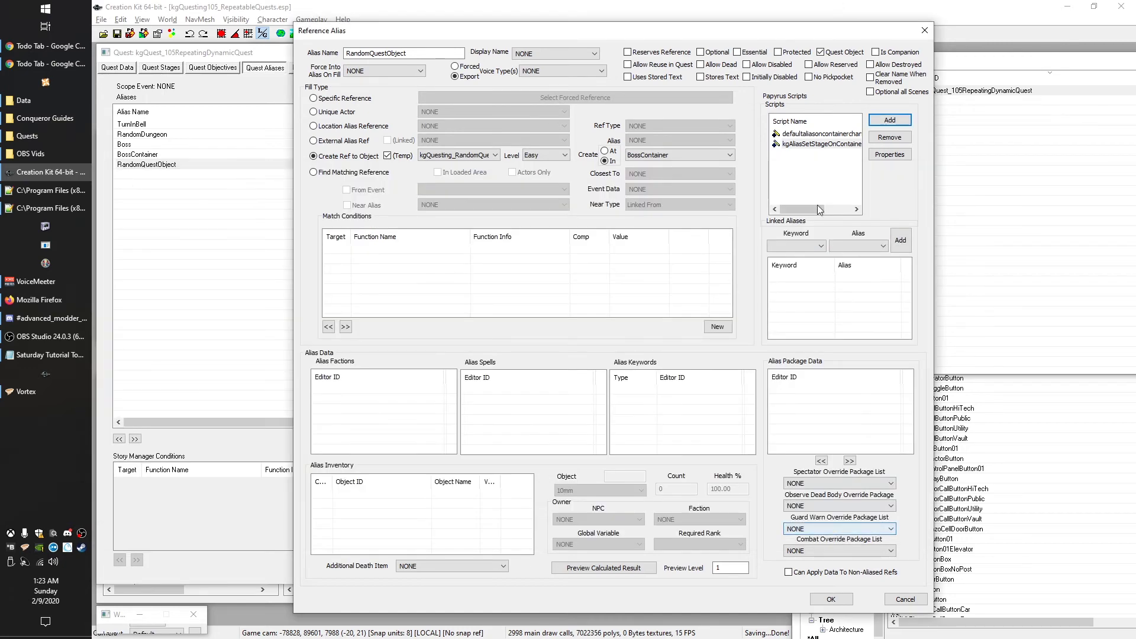
Remove the defaultaliasoncontainerchangedto script from the RandomQuestObject alias and accept the alias changes
click(821, 133)
click(889, 137)
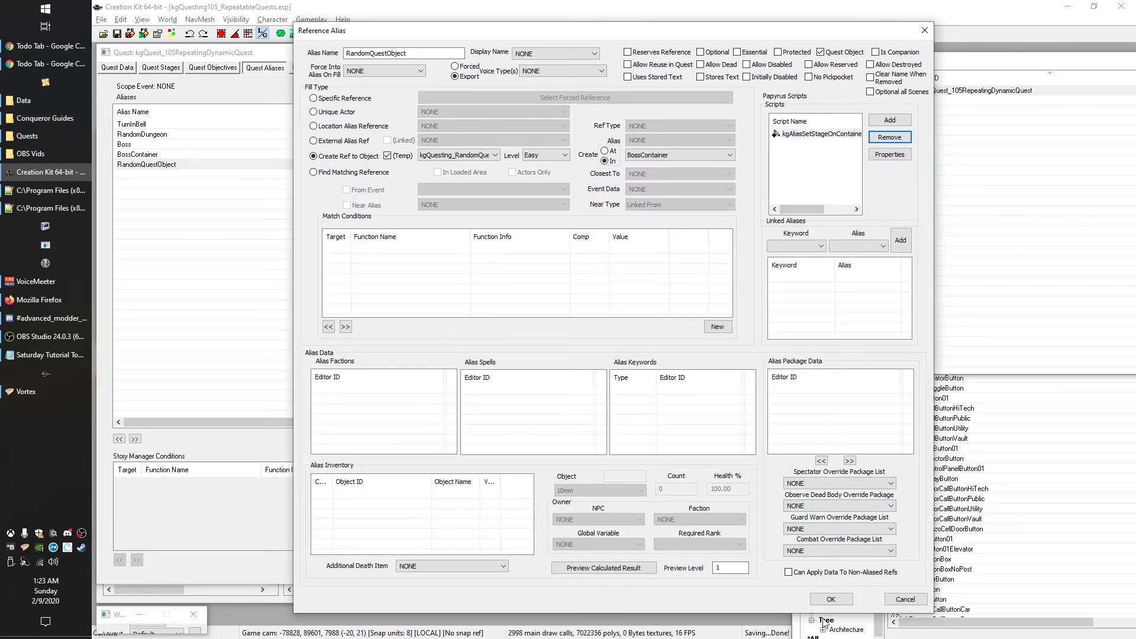
click(830, 599)
Accept the quest changes and save the plugin
click(708, 562)
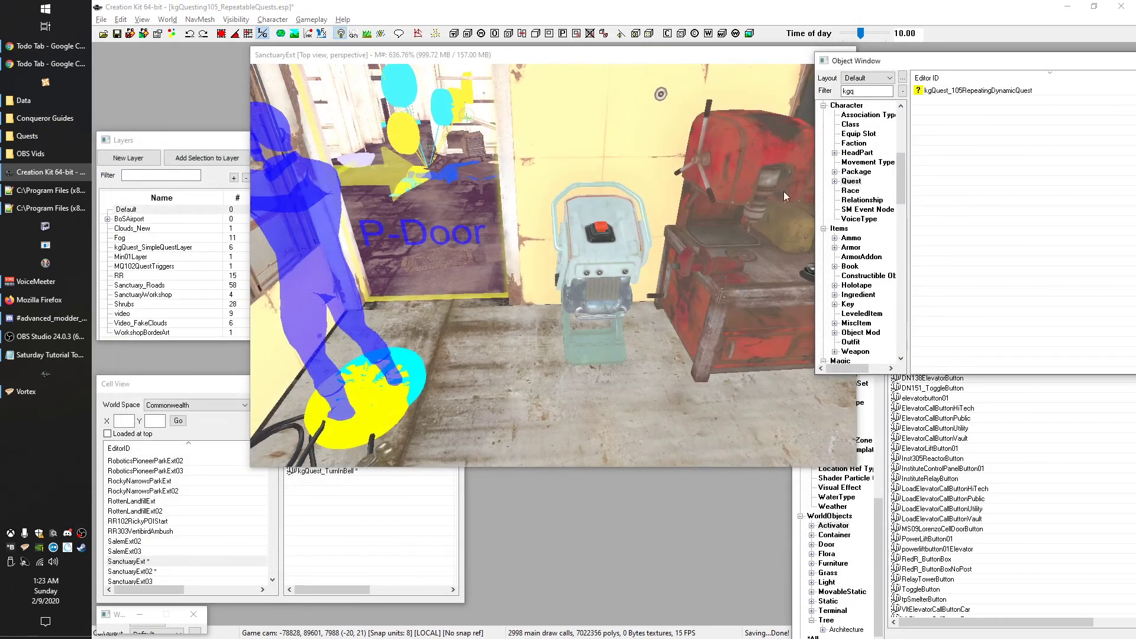
click(117, 31)
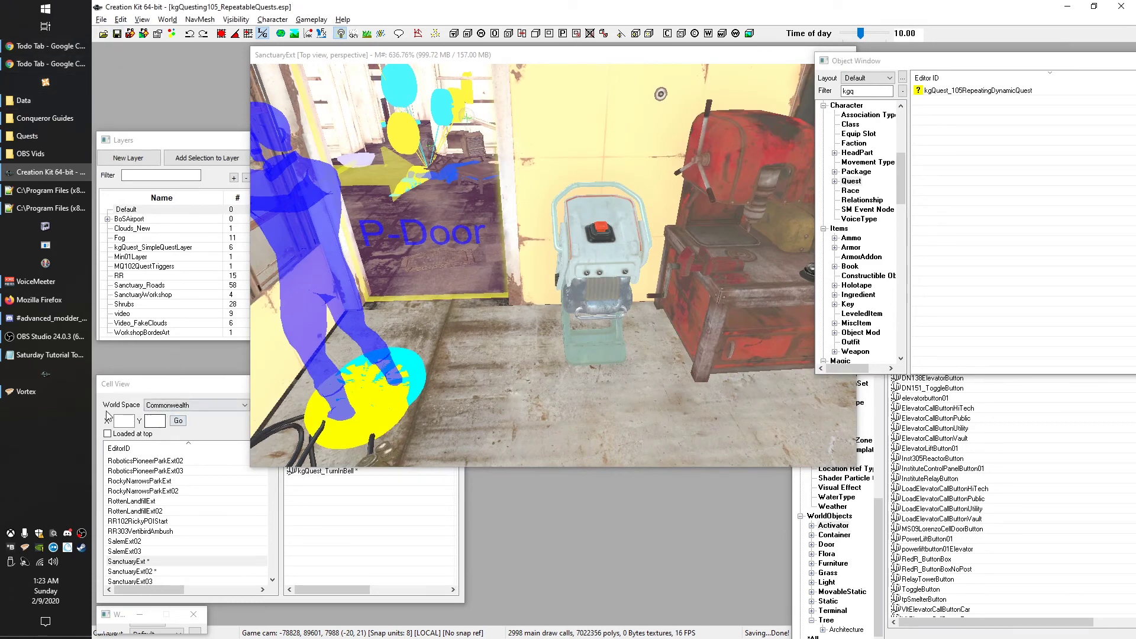
click(40, 336)
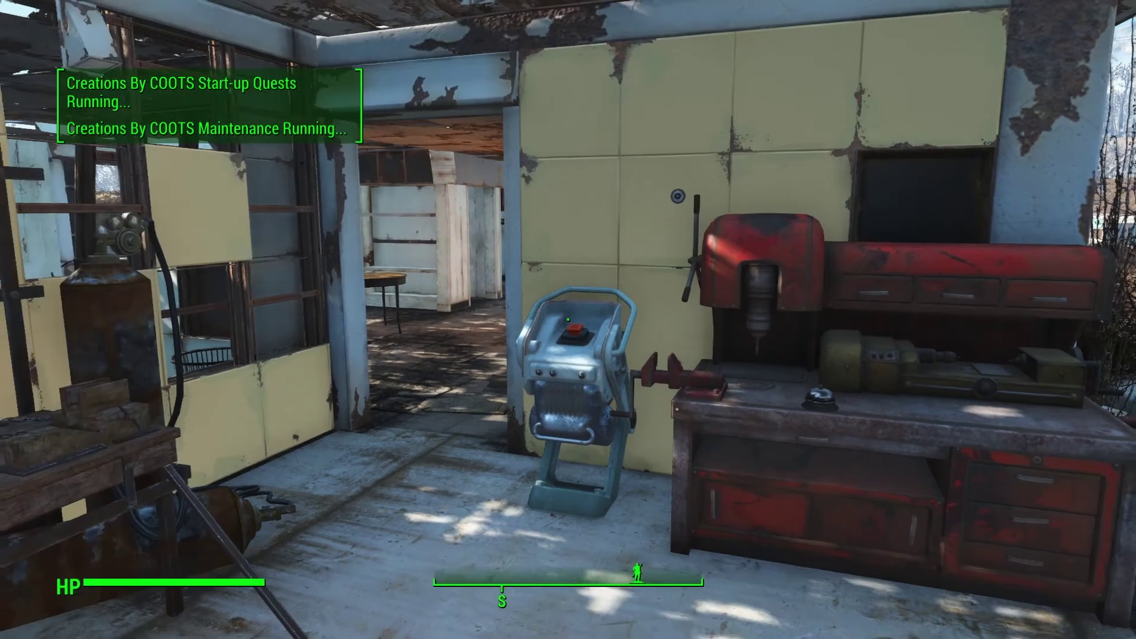
key(w)
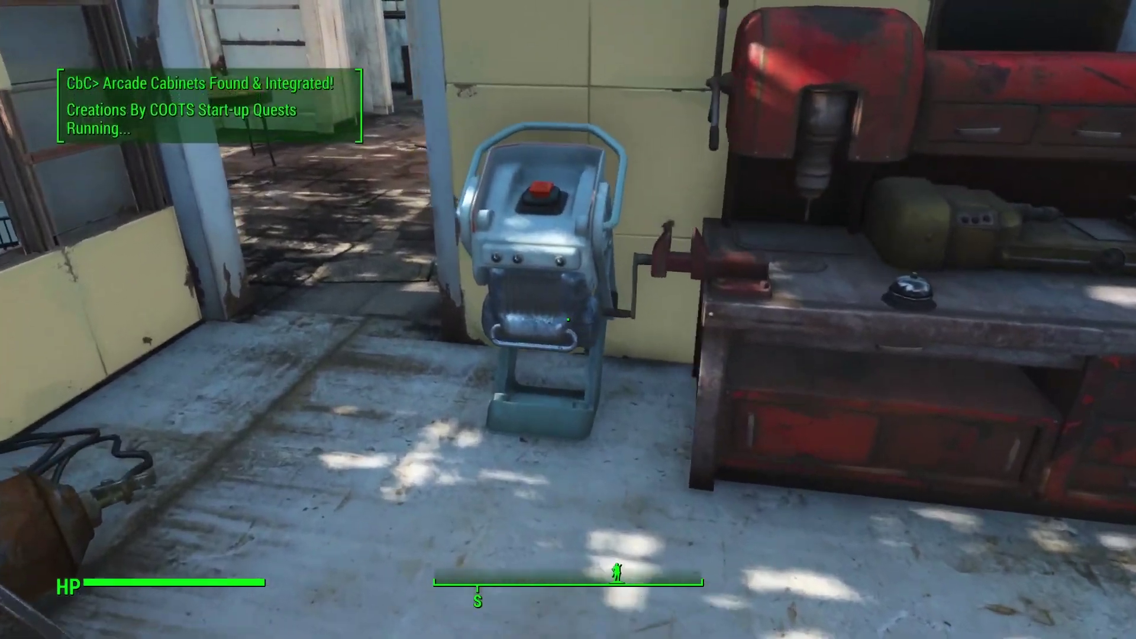
key(w)
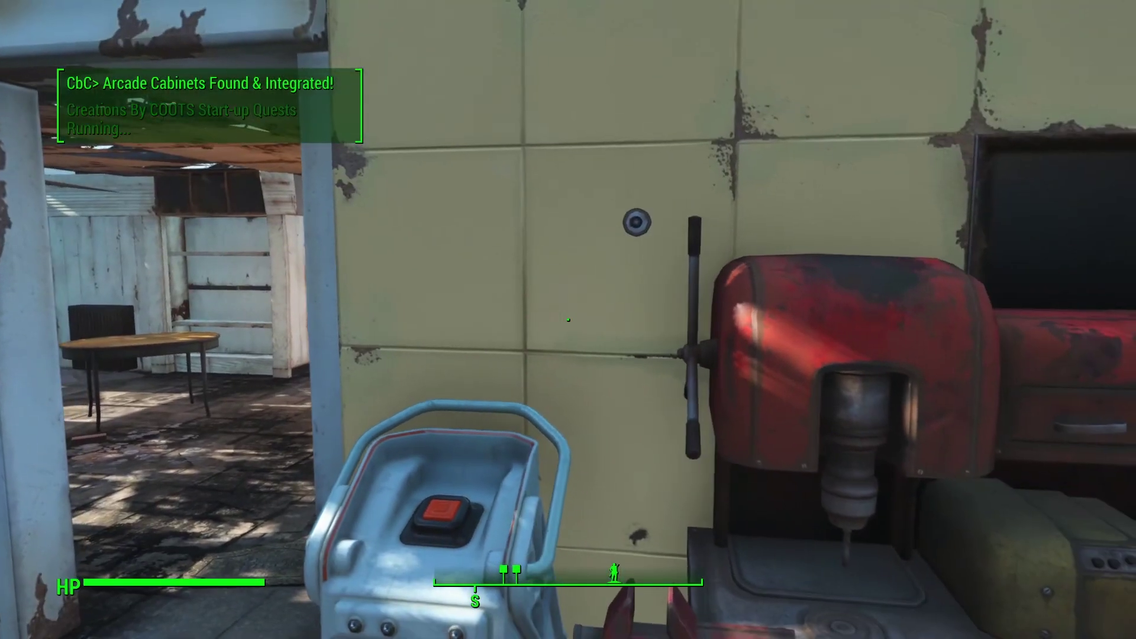
Start the Repeating Dynamic Quest from the push button beside the workbench and step back from it
key(s)
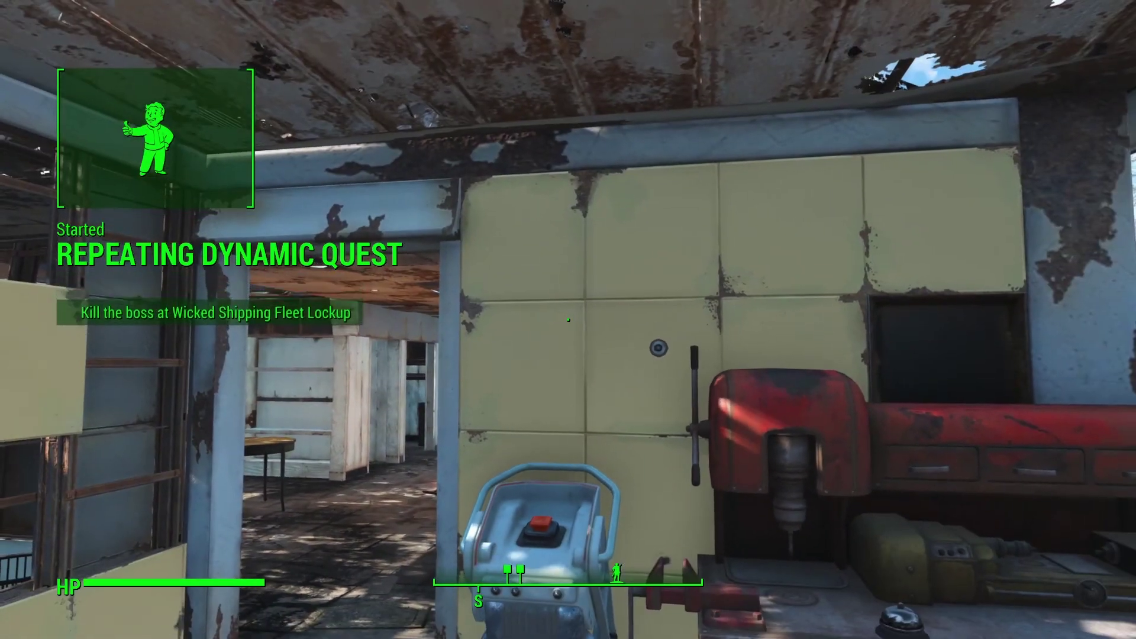
key(s)
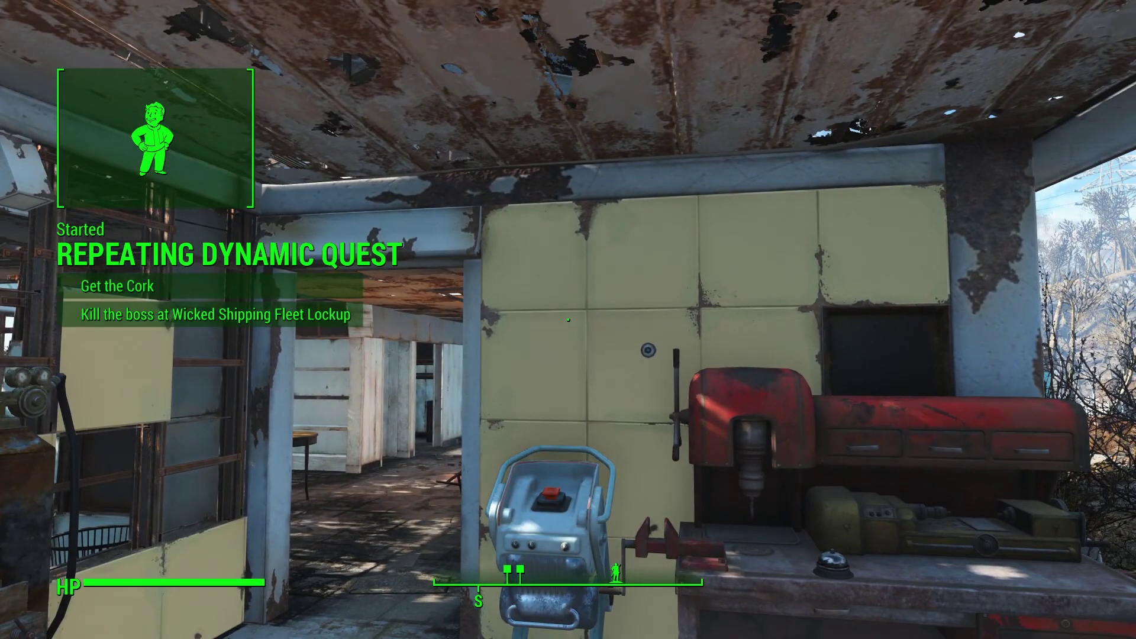
key(s)
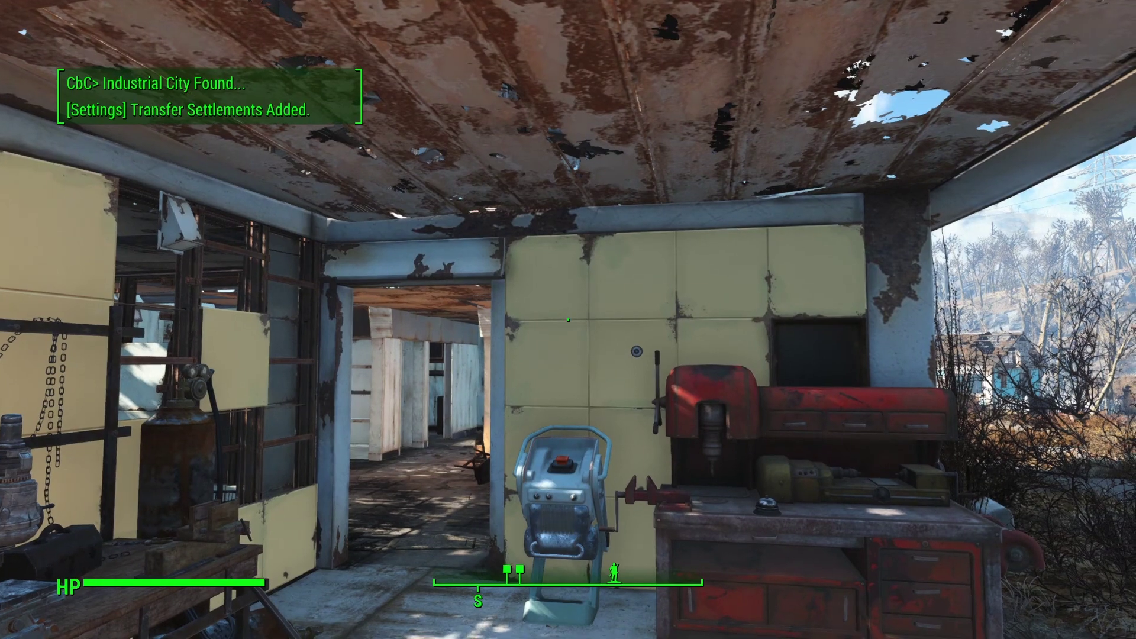
key(s)
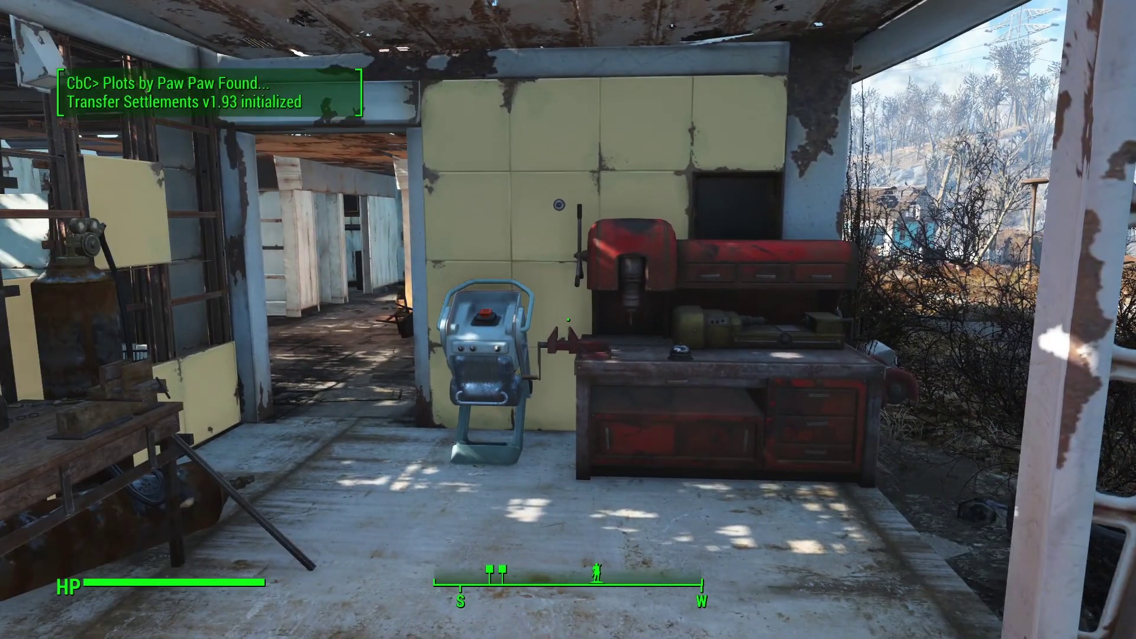
Run the console command setstage kgQuest_105RepeatingDynamicQuest 35 and return to the game
key(grave)
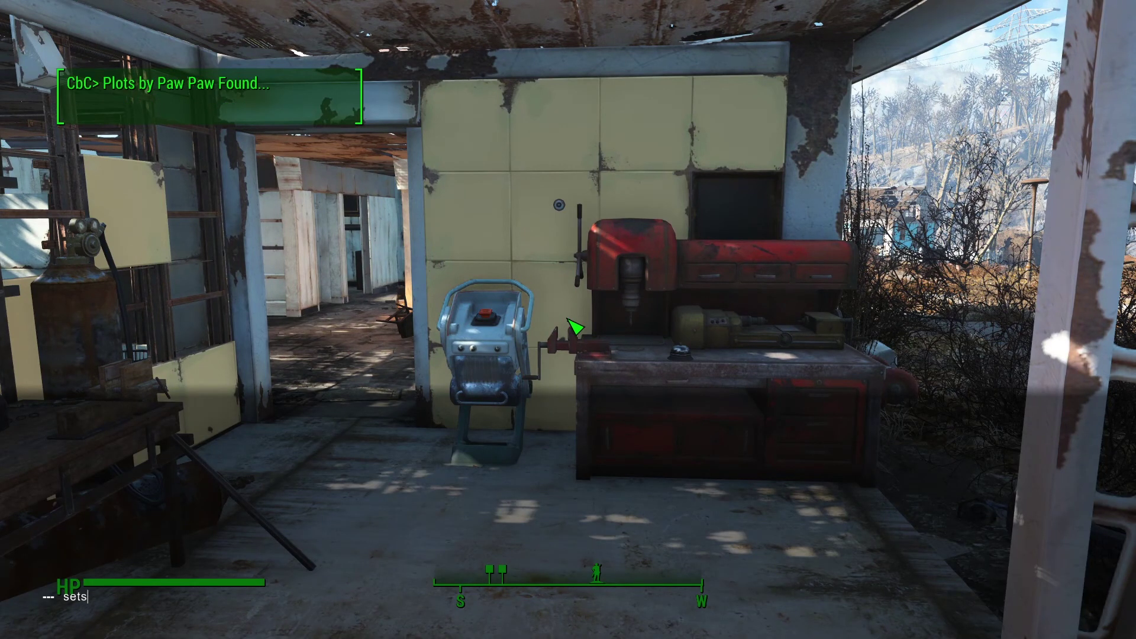
text(setstage kgQuest_105RepeatingDynamicQuest 35)
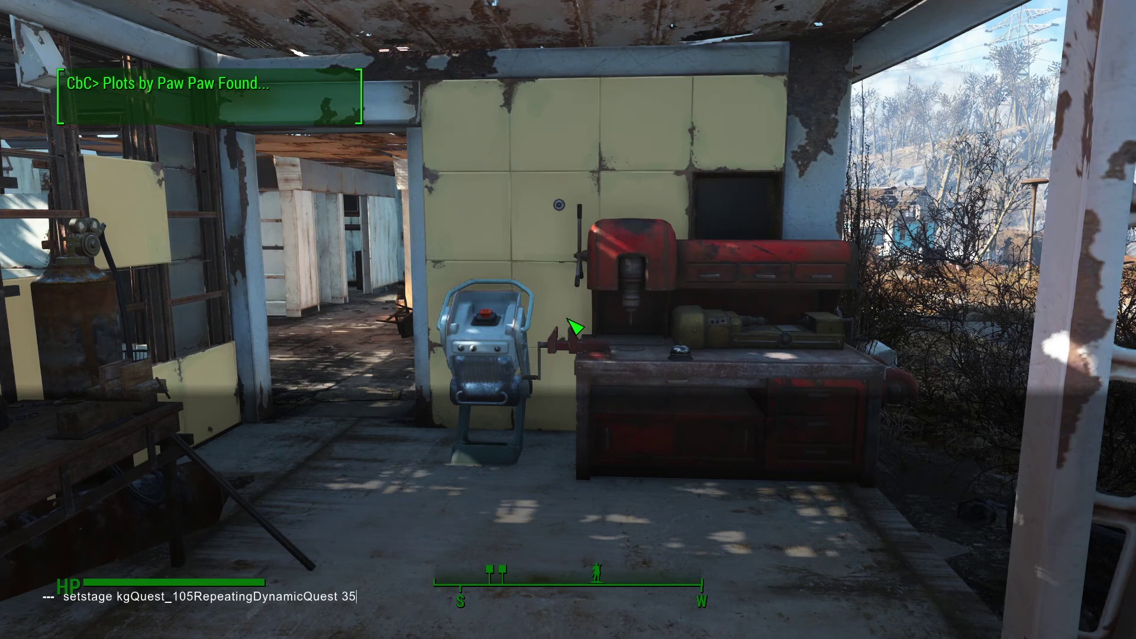
key(Return)
key(grave)
Walk to the red workbench and ring the bell on it to complete the quest
key(w)
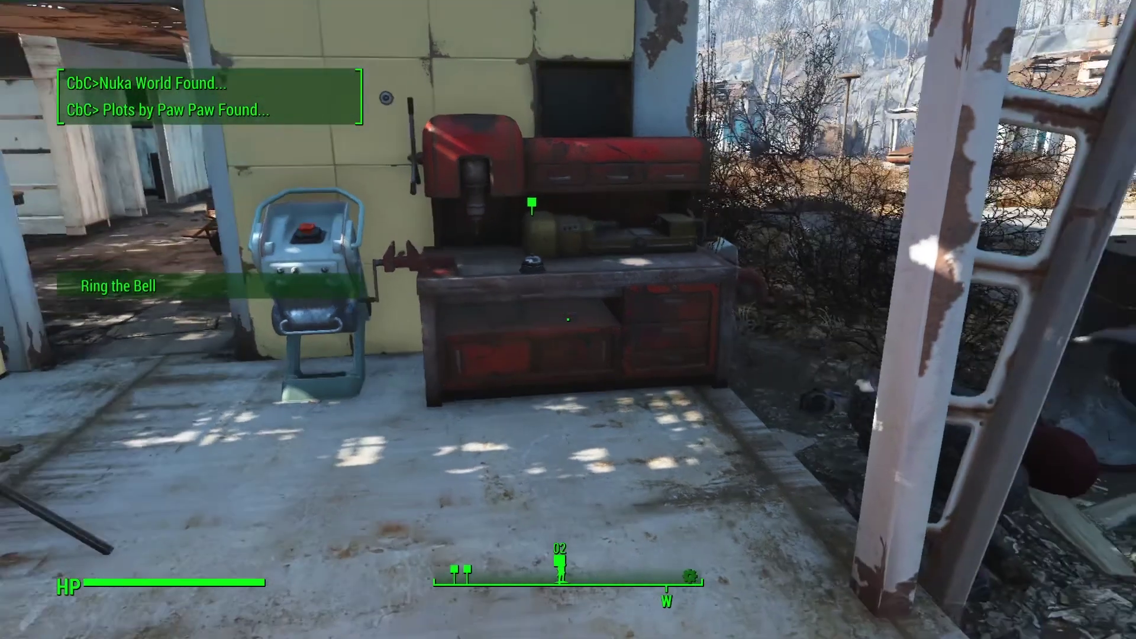
key(w)
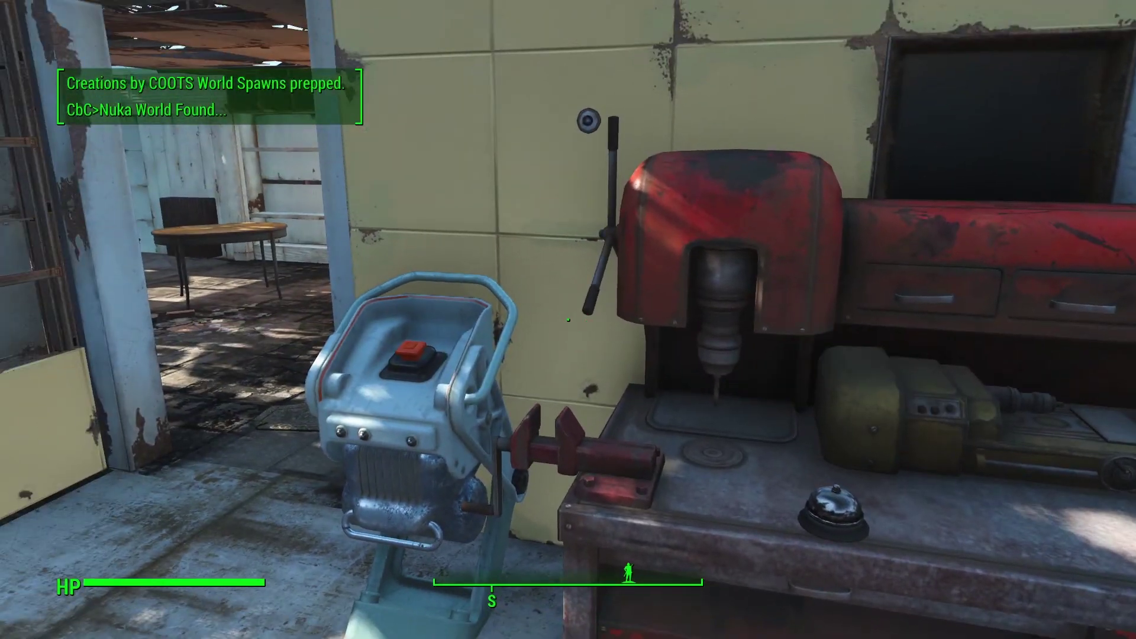
key(s)
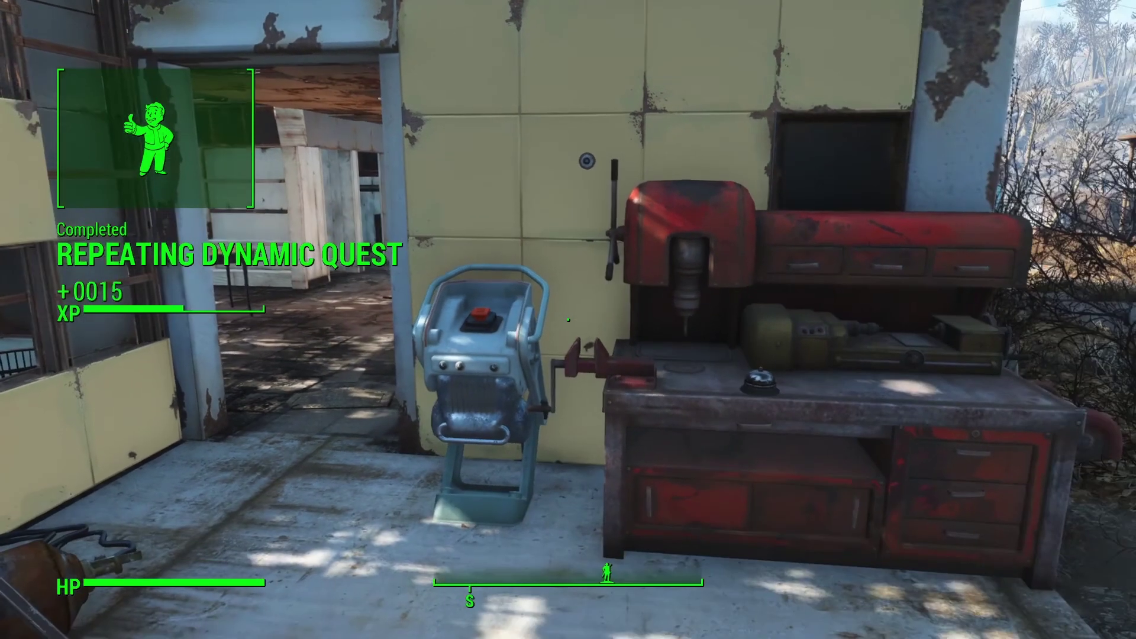
Return to the push button and activate it again to restart the Repeating Dynamic Quest
key(w)
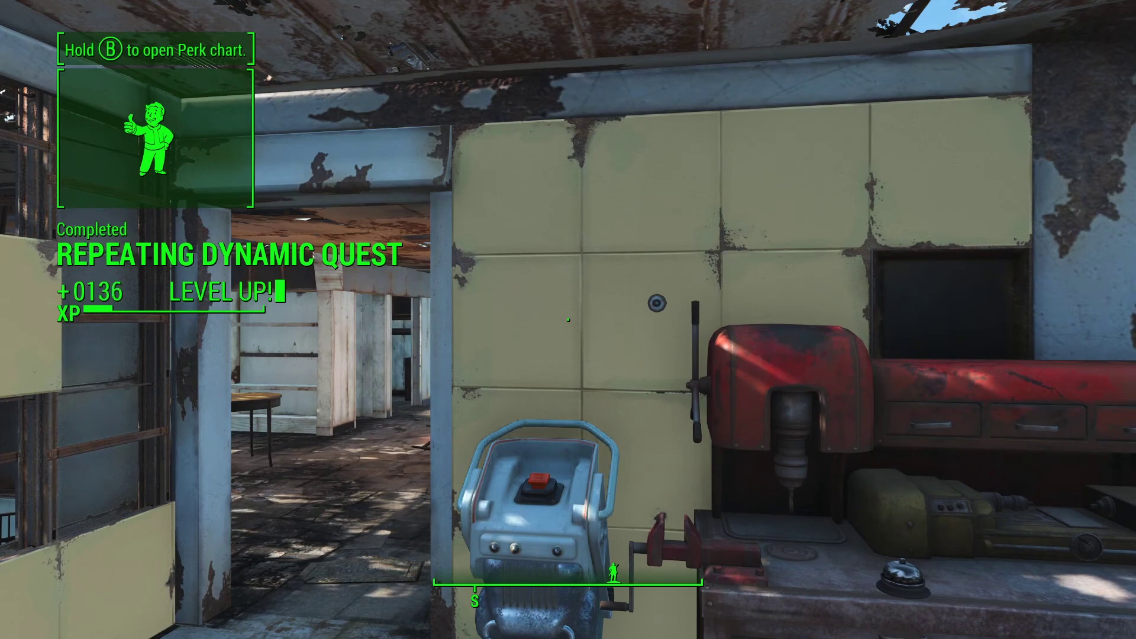
key(w)
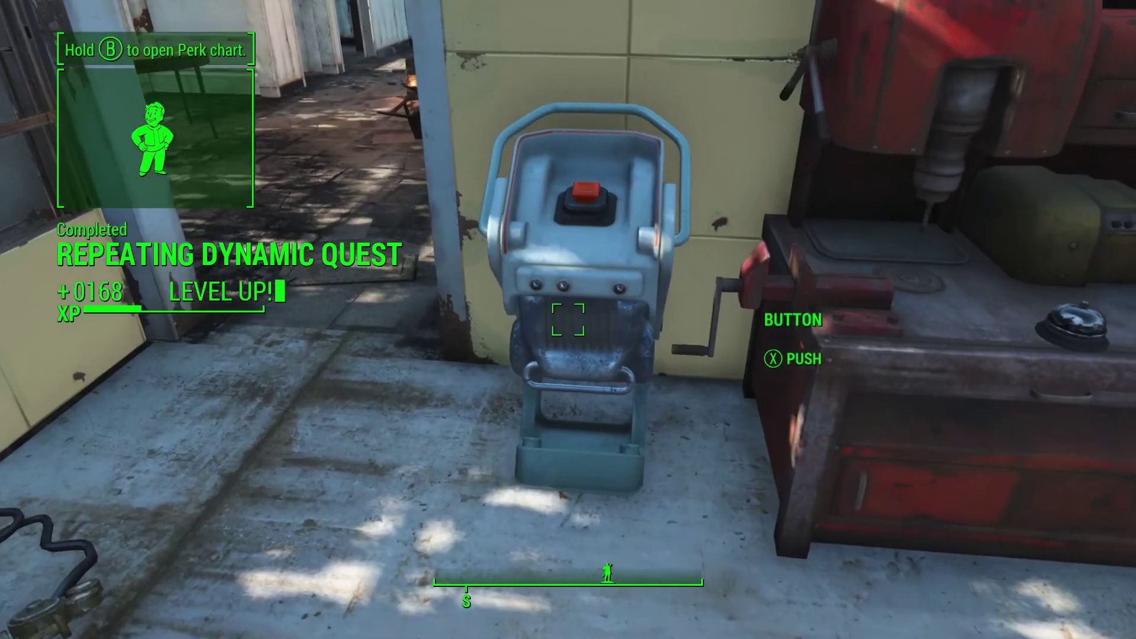
key(w)
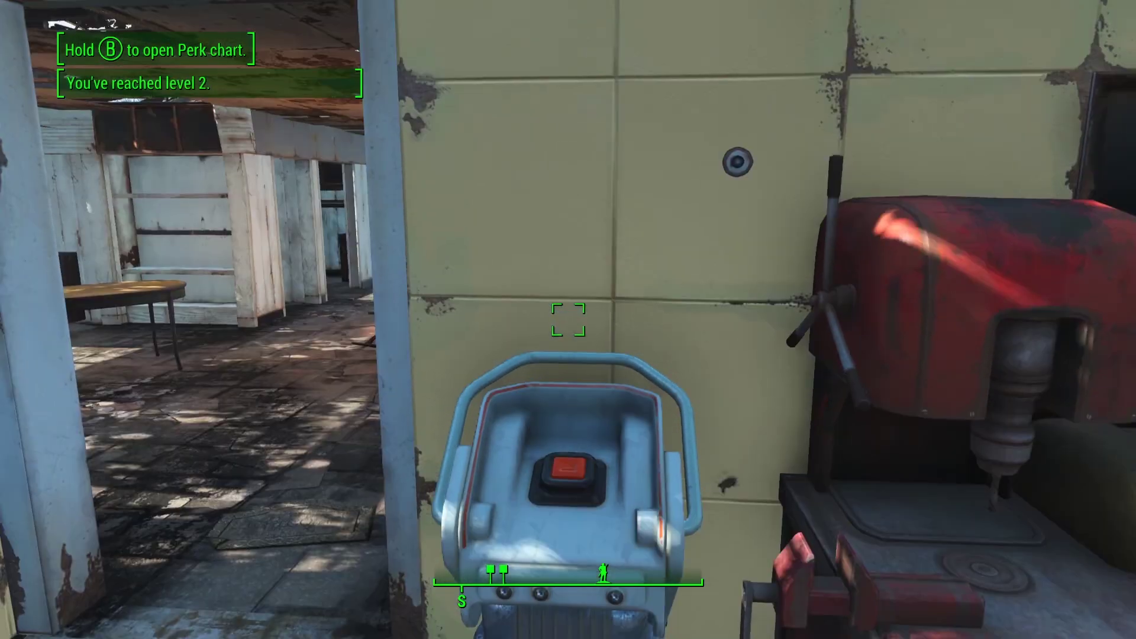
key(s)
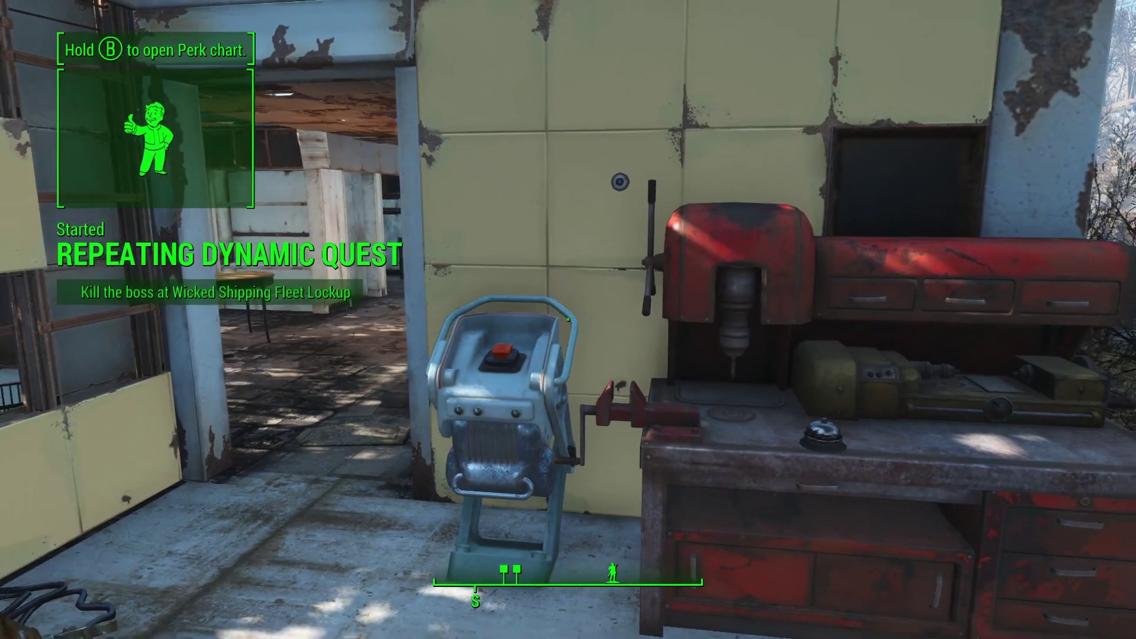
Step back from the button and open the Pip-Boy
key(s)
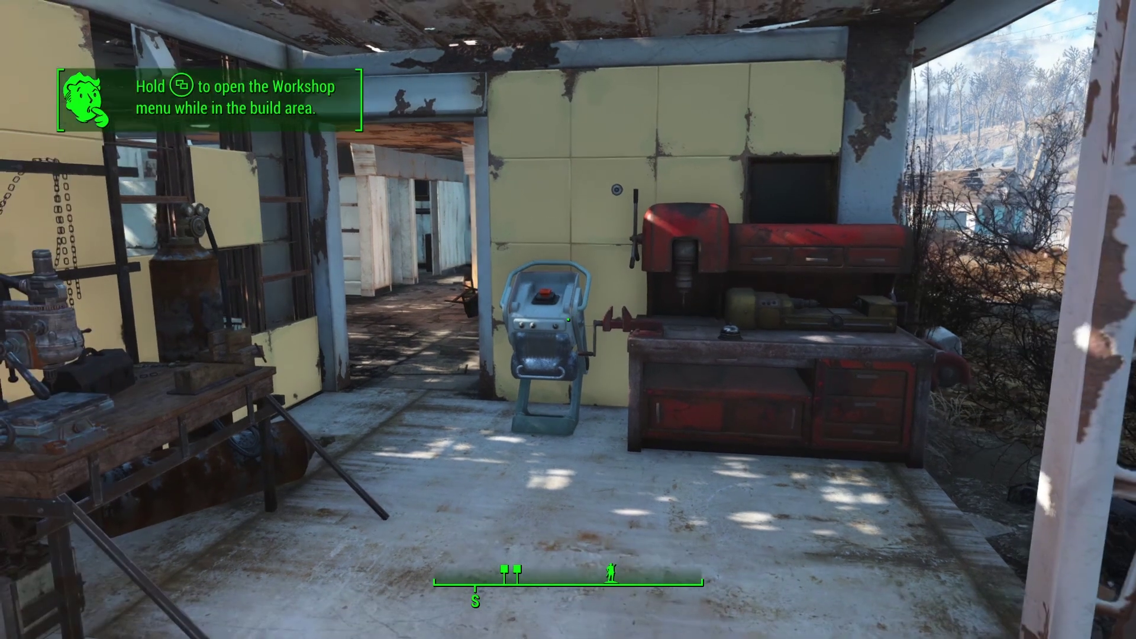
key(Tab)
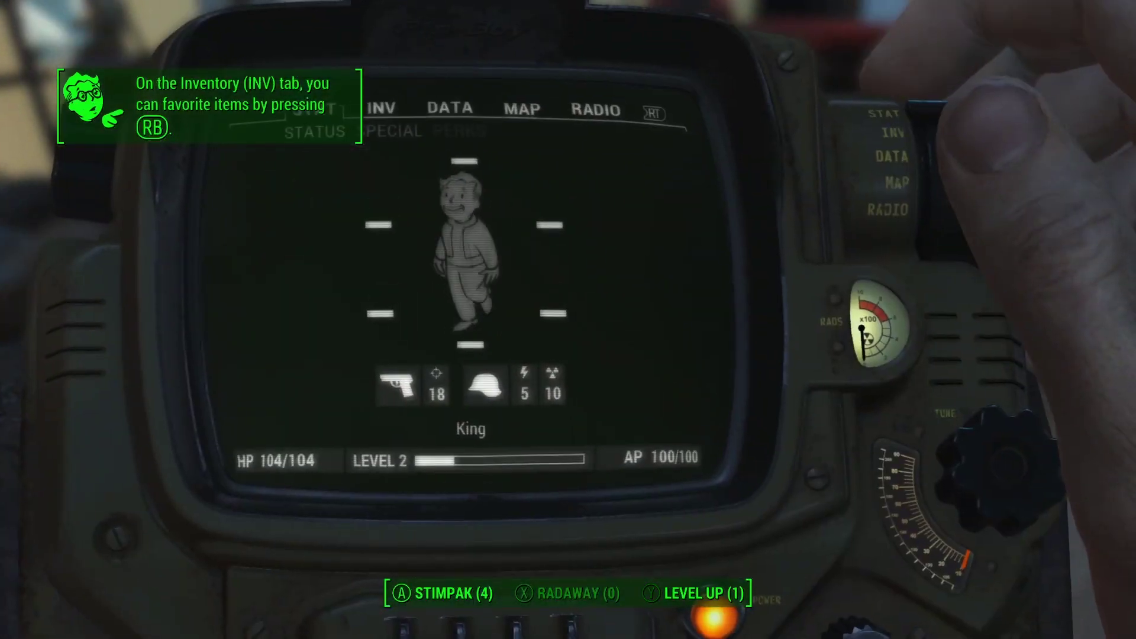